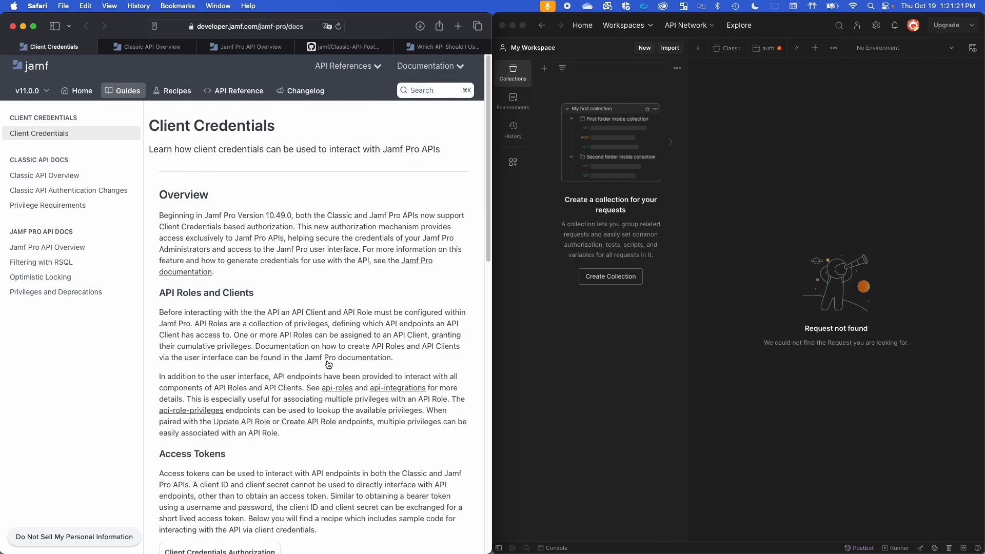
- Skim the Client Credentials guide from the Overview through API Roles and Clients to the Postman environment variable tables
scroll(327, 361, down, 5)
scroll(327, 361, down, 3)
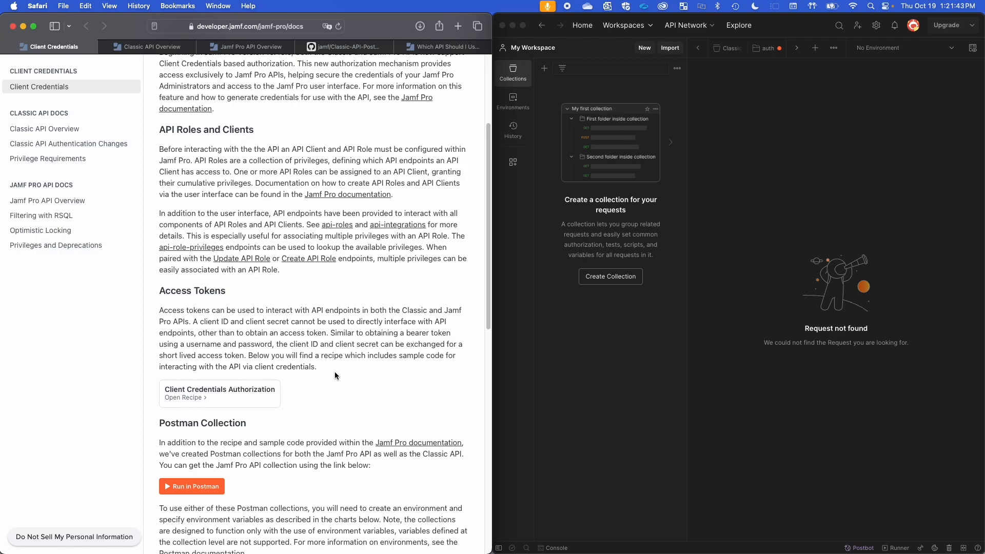
scroll(451, 324, up, 5)
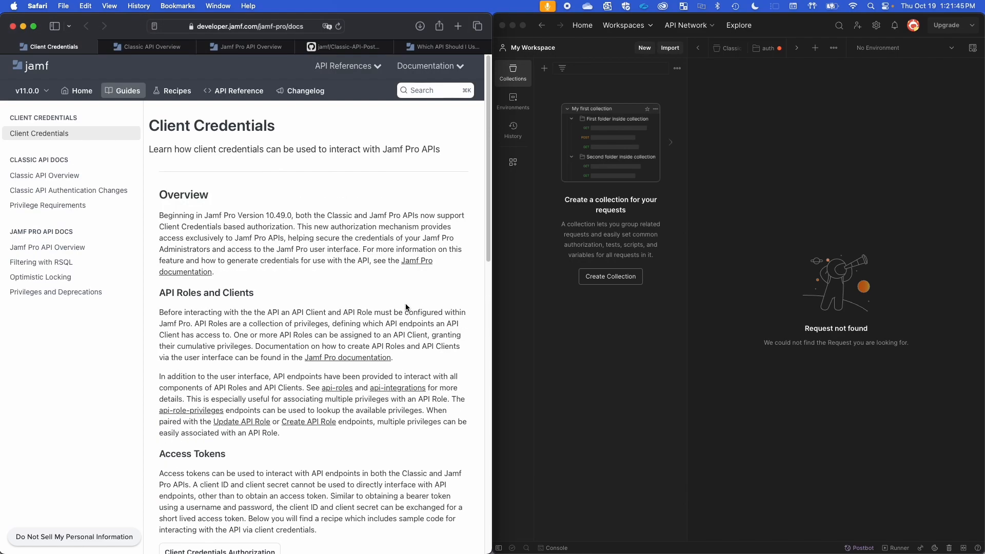
scroll(405, 304, down, 10)
scroll(405, 304, down, 5)
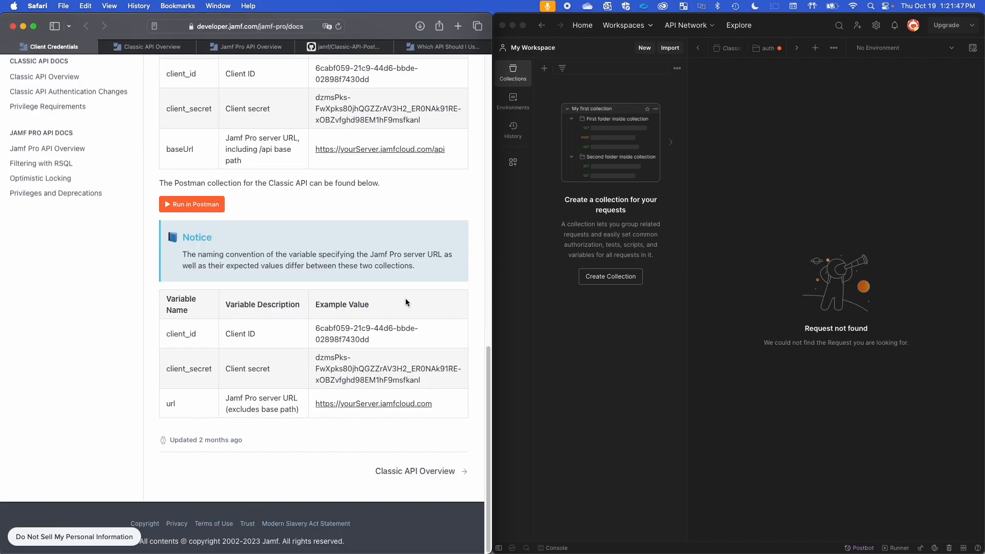
scroll(384, 300, up, 15)
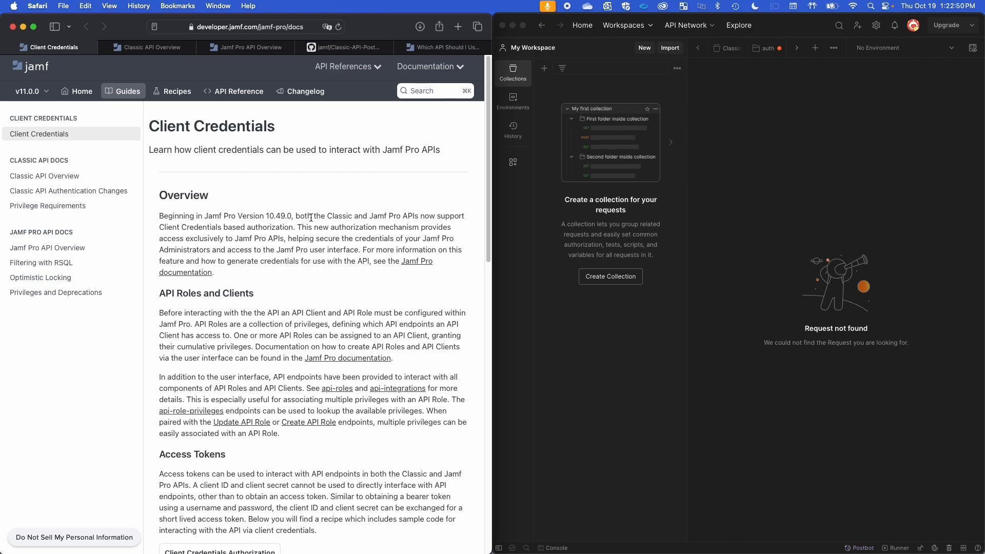
scroll(329, 215, down, 2)
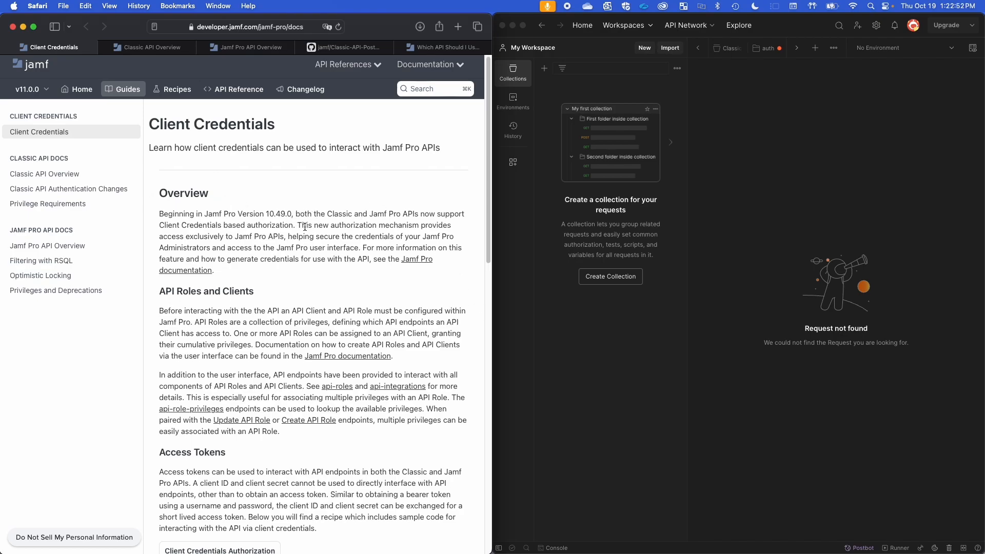
scroll(329, 215, down, 3)
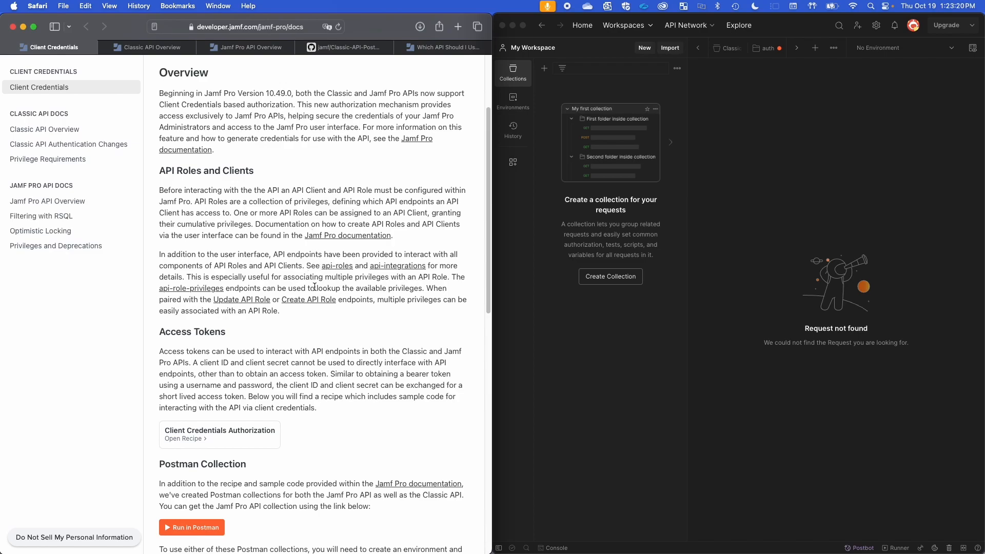
scroll(299, 269, up, 3)
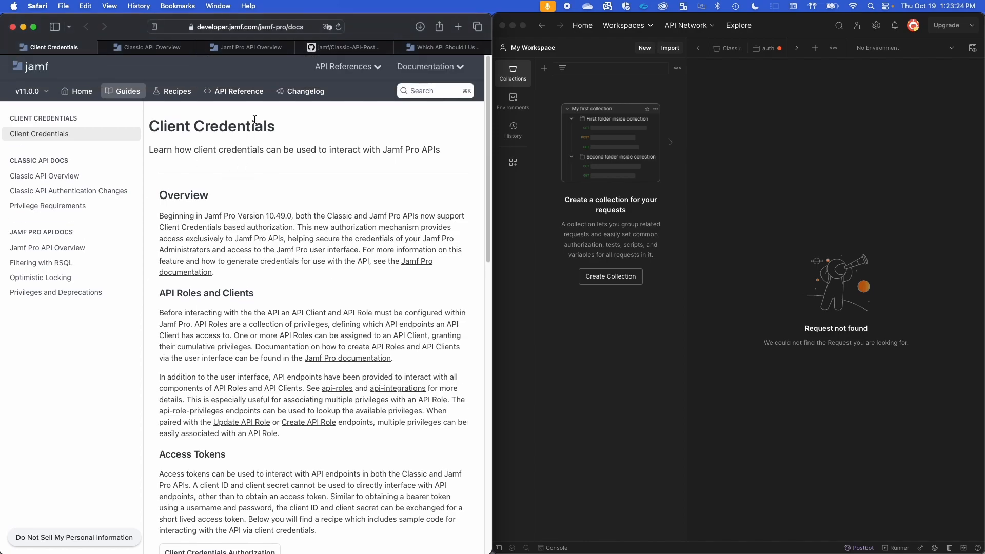
- Examine the guide's Postman Collection section, including the Run in Postman links for the Jamf Pro API and Classic API collections
scroll(359, 256, down, 5)
scroll(358, 256, down, 4)
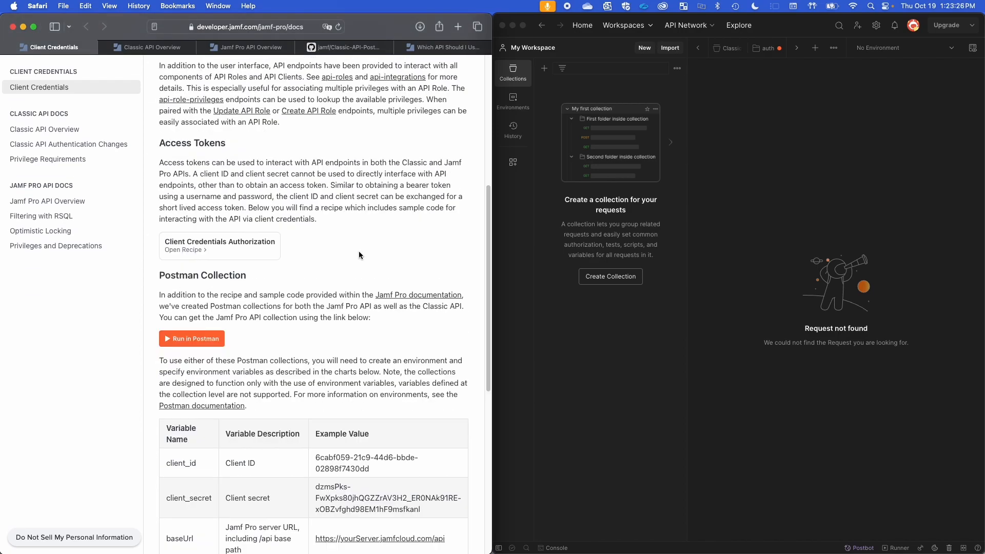
scroll(359, 255, down, 1)
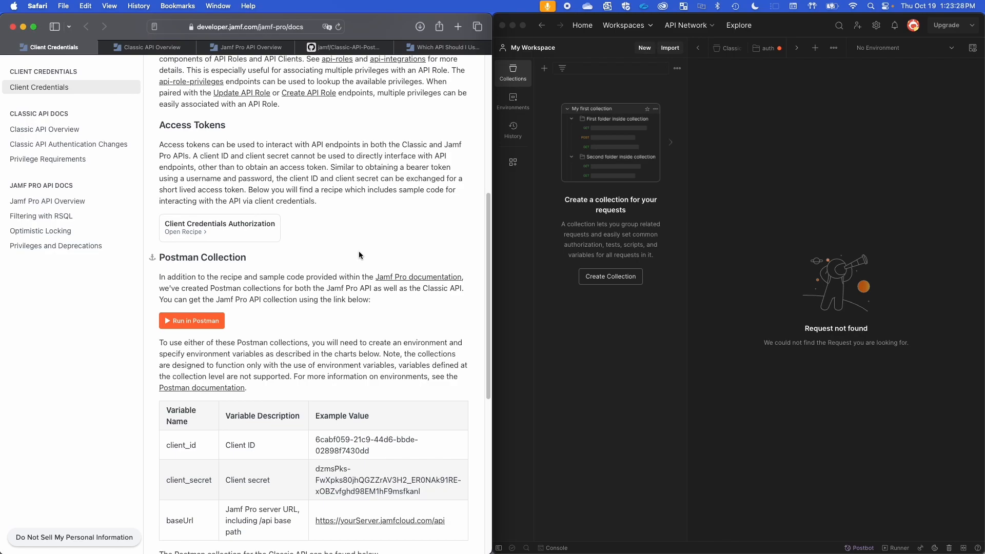
scroll(358, 255, down, 2)
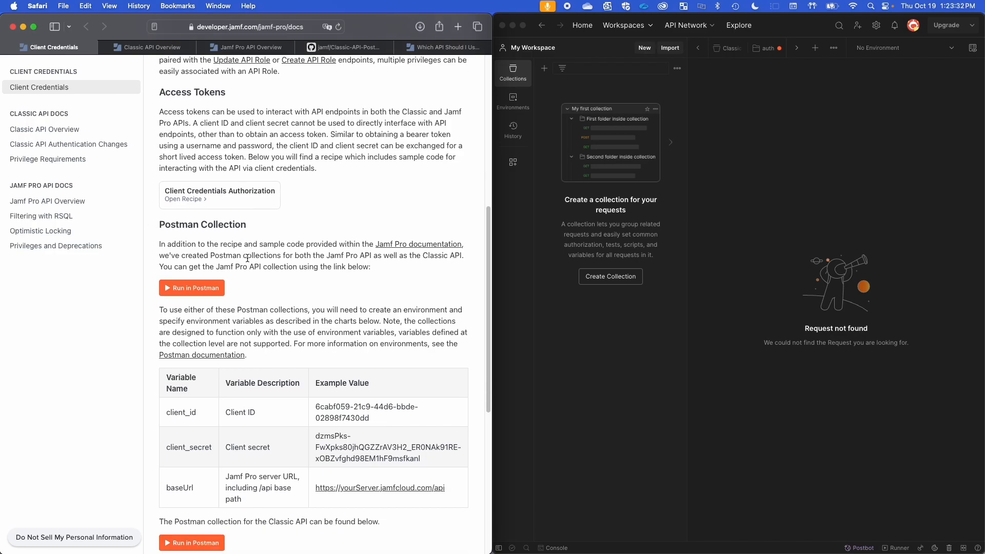
scroll(260, 241, down, 1)
scroll(260, 254, down, 5)
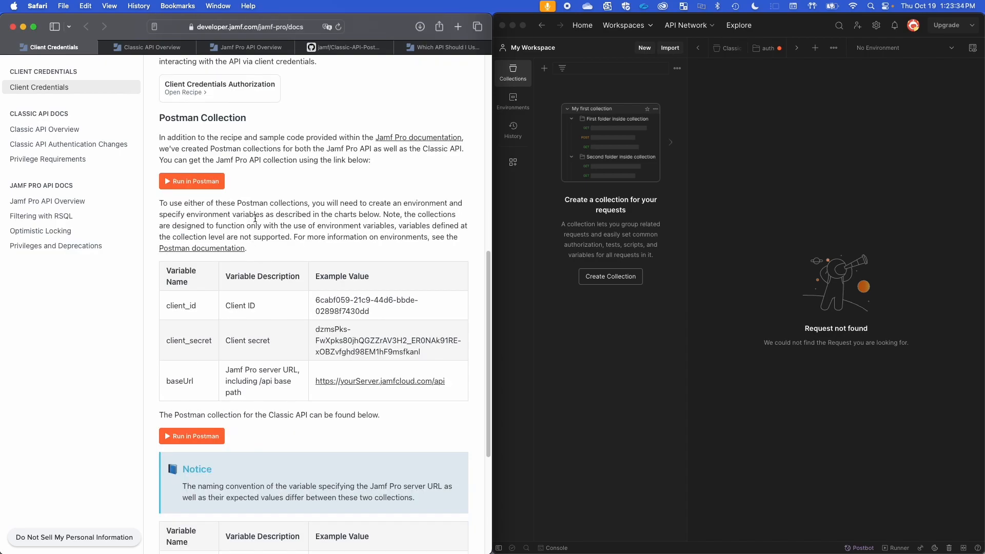
scroll(211, 146, down, 1)
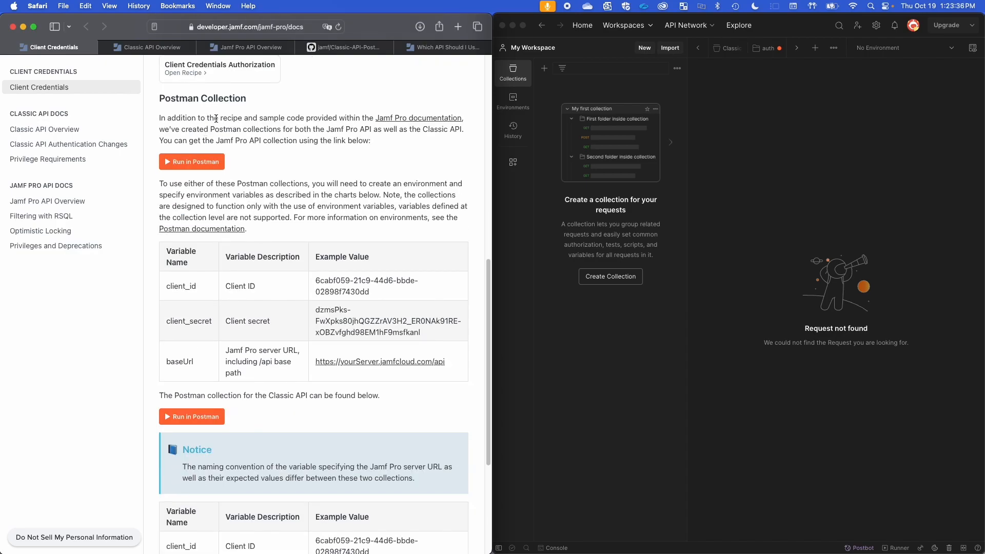
scroll(216, 119, down, 2)
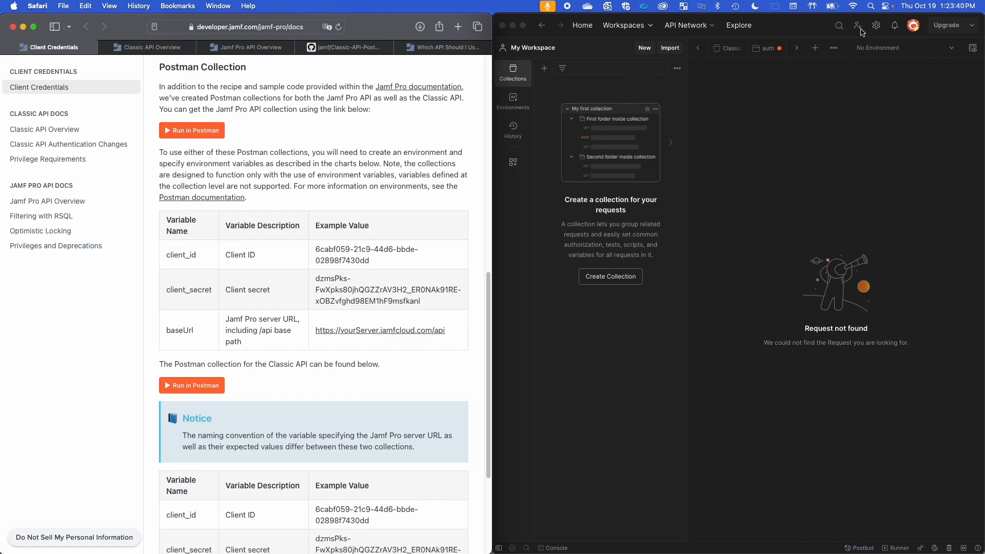
click(826, 25)
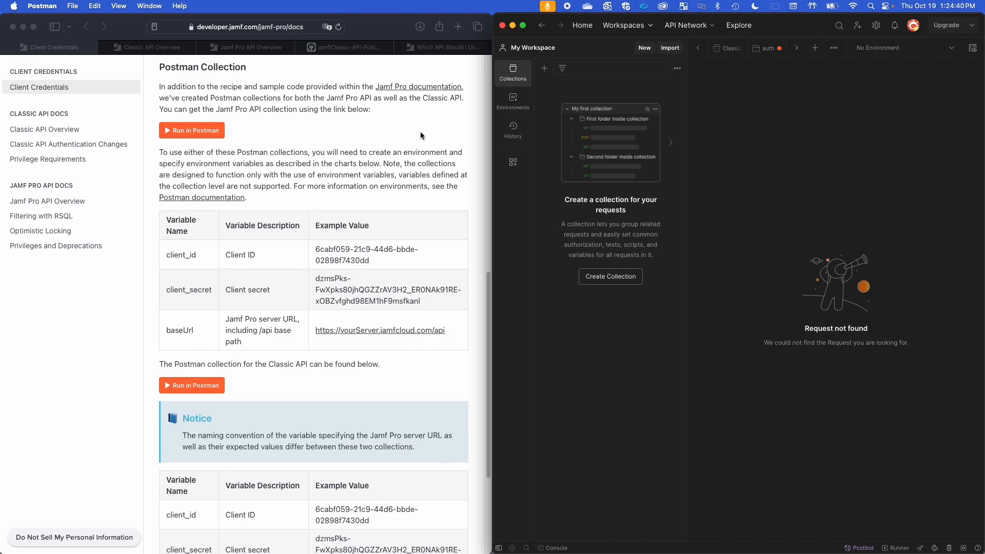
click(398, 144)
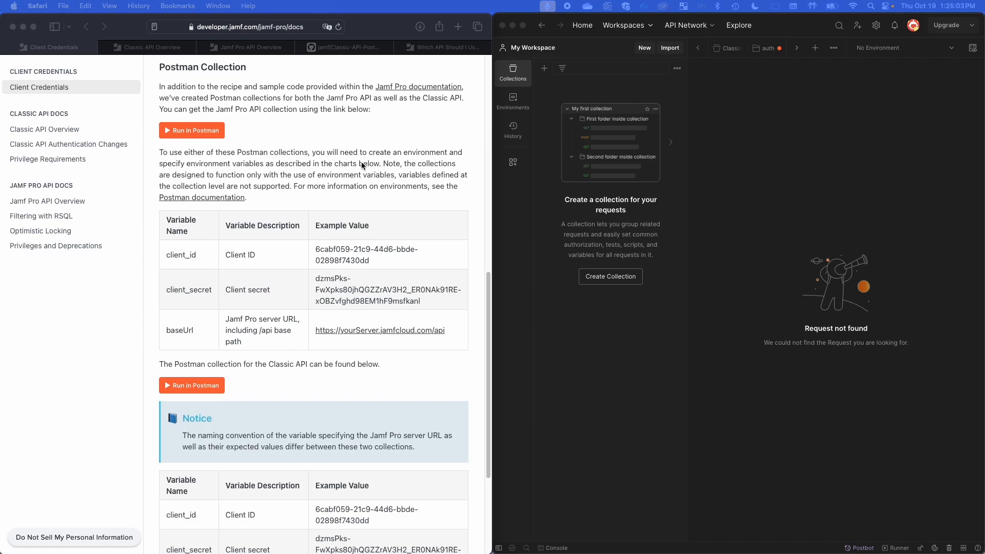
scroll(362, 162, up, 15)
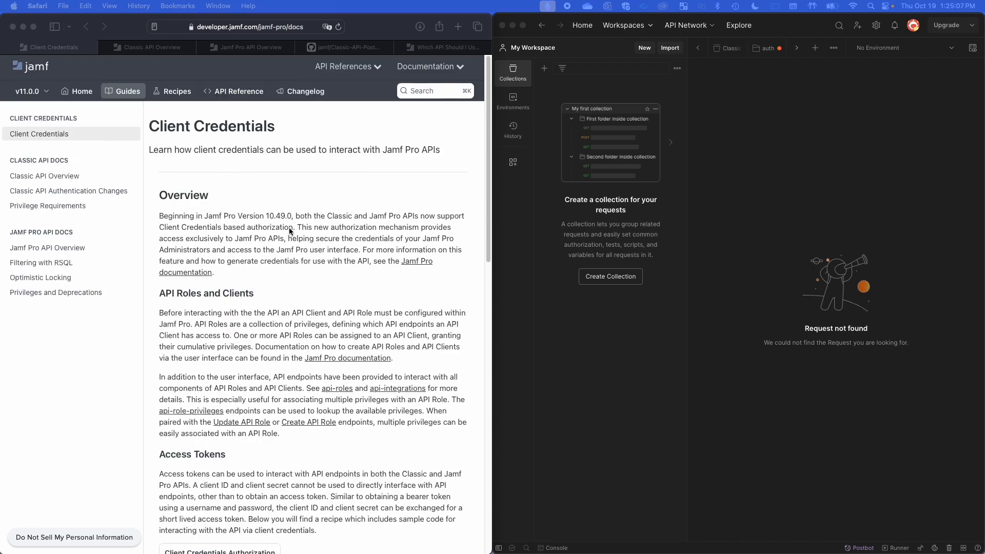
scroll(302, 226, down, 10)
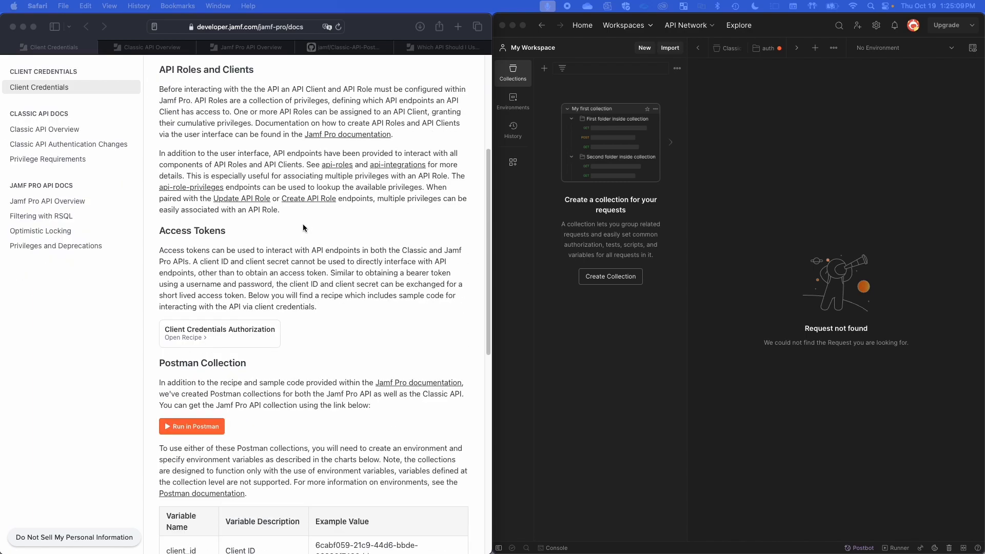
scroll(302, 224, down, 5)
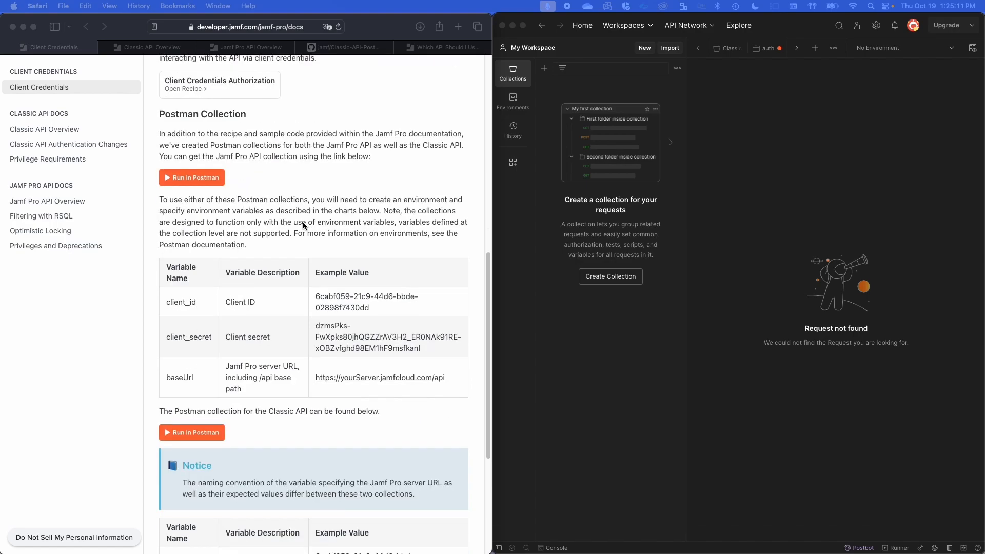
scroll(303, 225, down, 1)
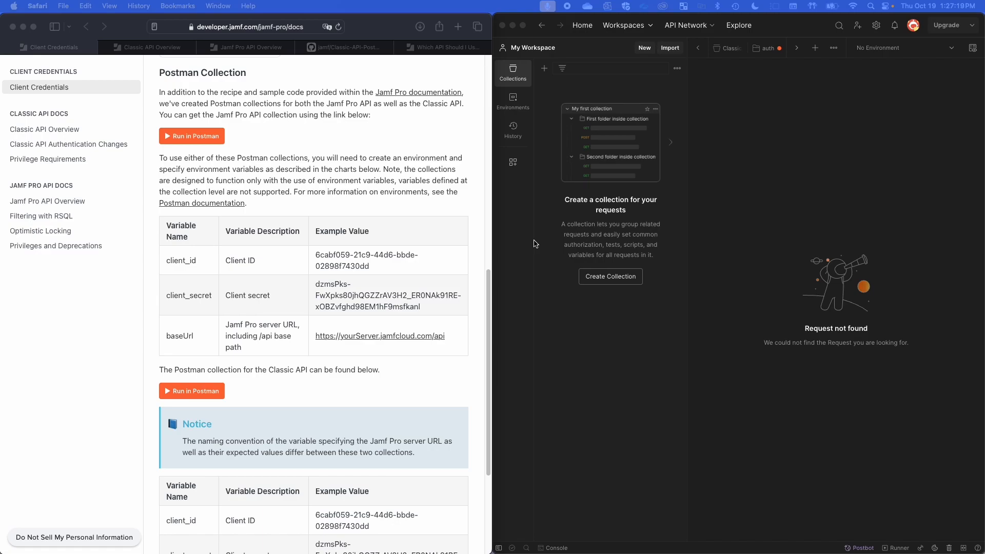
scroll(453, 221, up, 10)
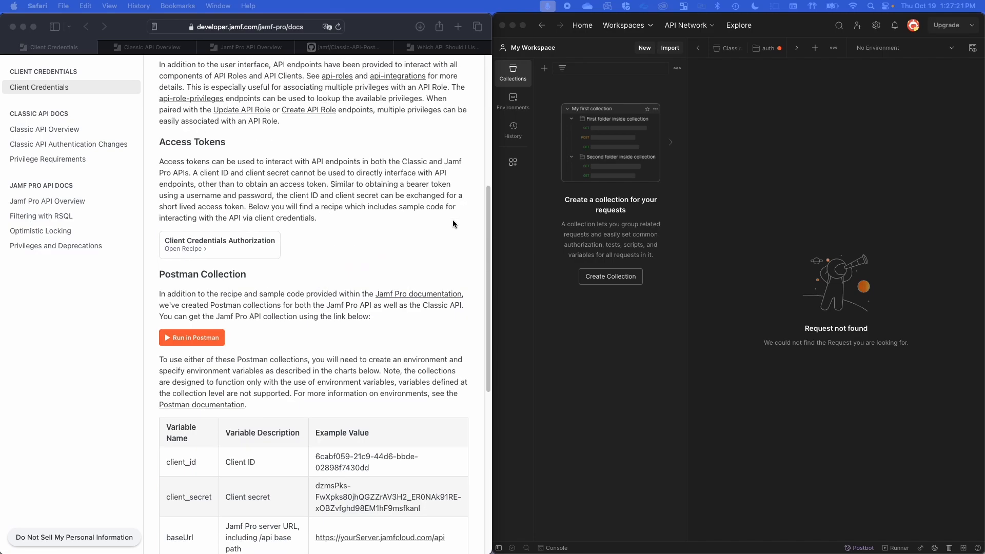
scroll(453, 224, up, 3)
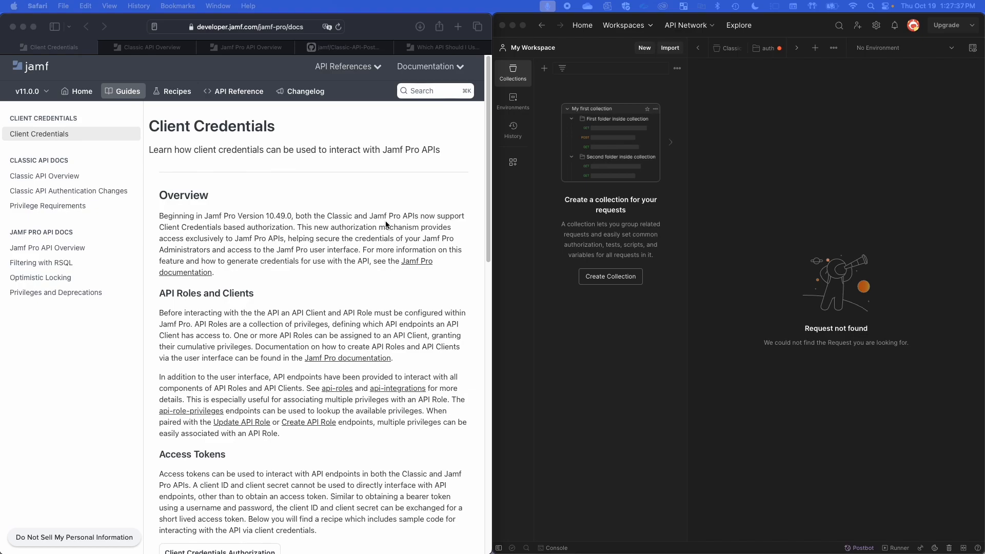
- Review the API Roles and Clients and Access Tokens sections of the guide, continuing down to the Postman Collection section
scroll(386, 224, down, 1)
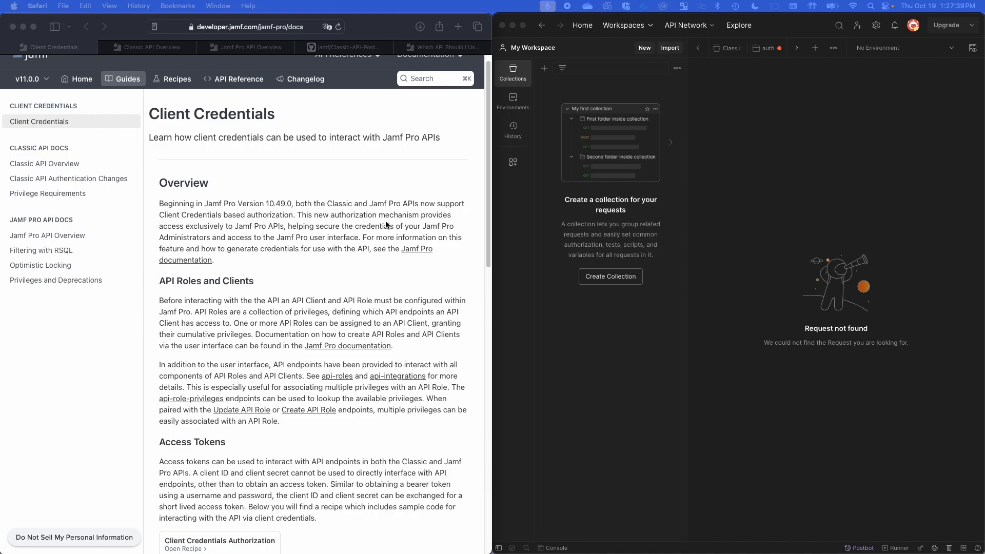
scroll(386, 224, down, 1)
scroll(385, 224, down, 1)
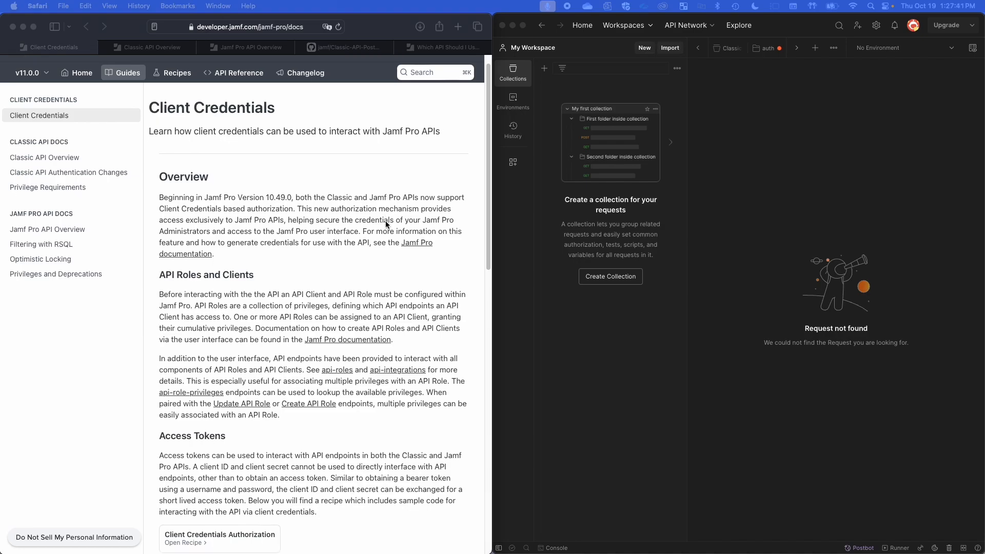
scroll(386, 224, down, 1)
scroll(386, 225, down, 1)
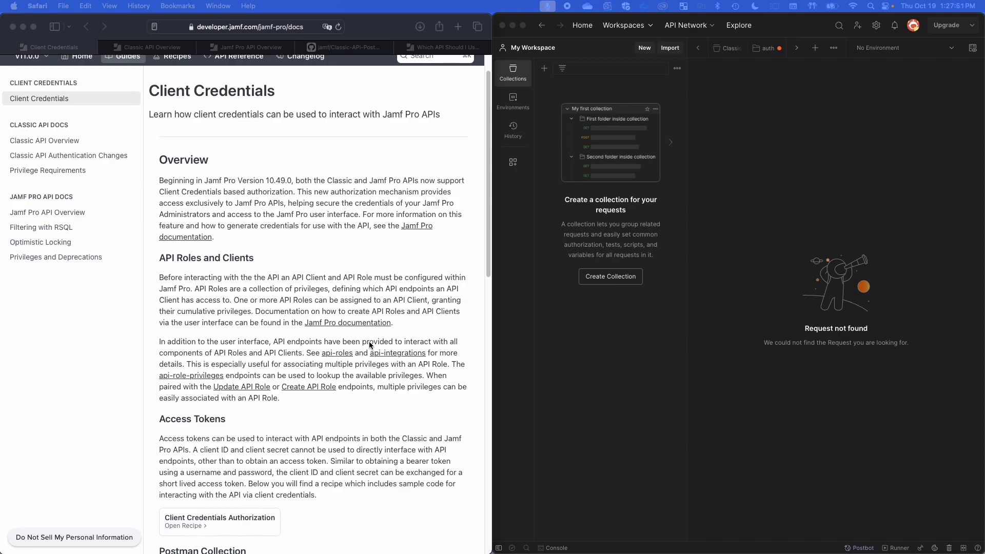
scroll(370, 345, down, 5)
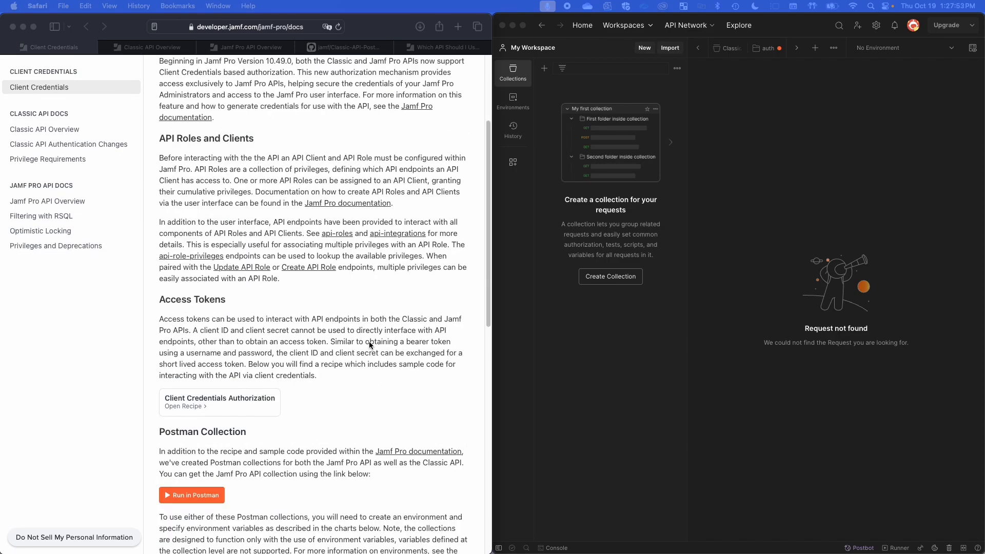
scroll(368, 343, down, 5)
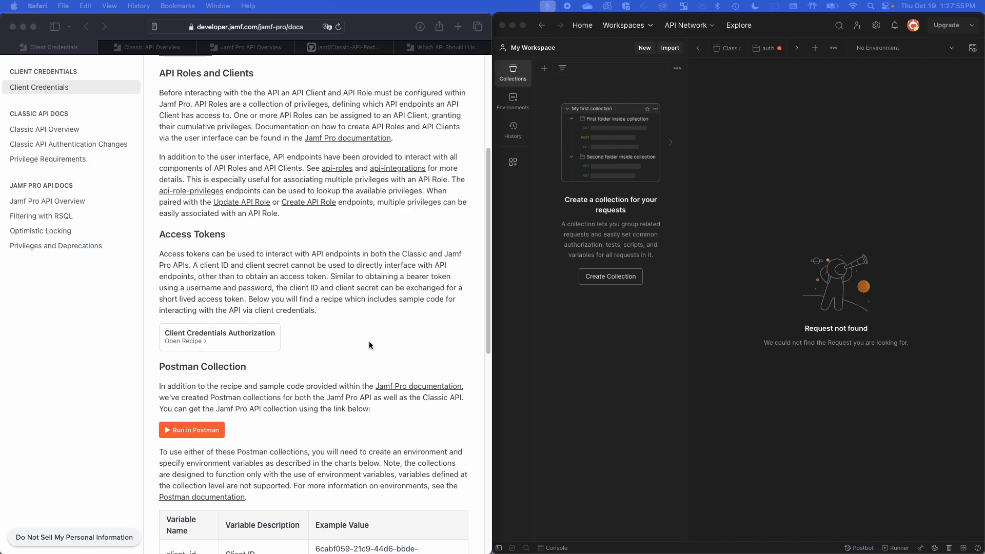
scroll(367, 345, down, 3)
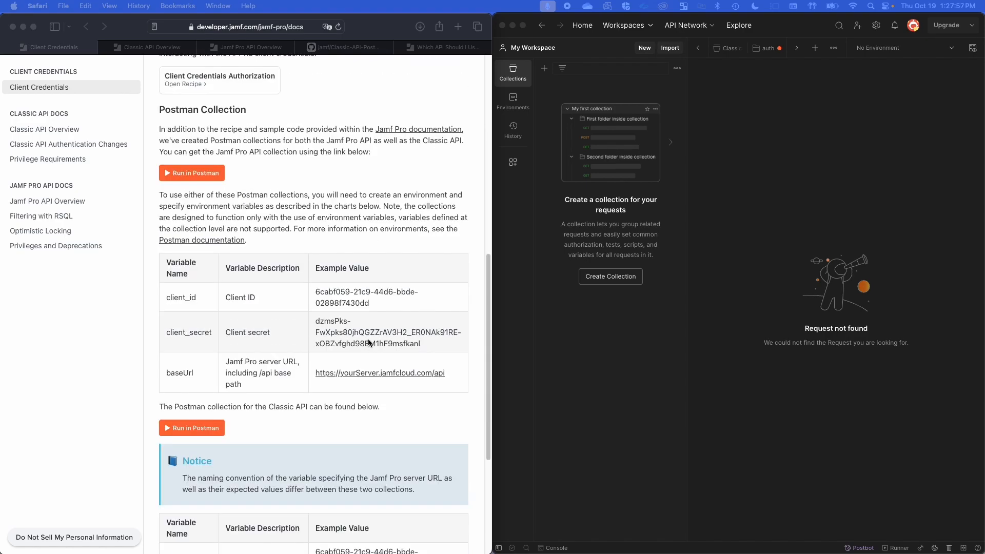
key(ctrl+Up)
key(ctrl+Up)
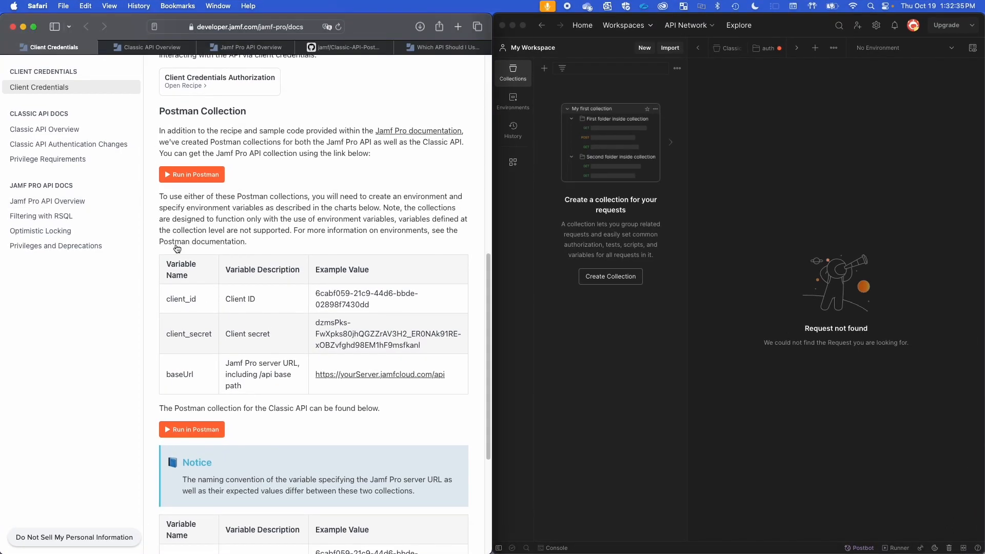
- Read the instructions about creating a Postman environment and specifying environment variables for the two collections
drag(160, 197, 381, 207)
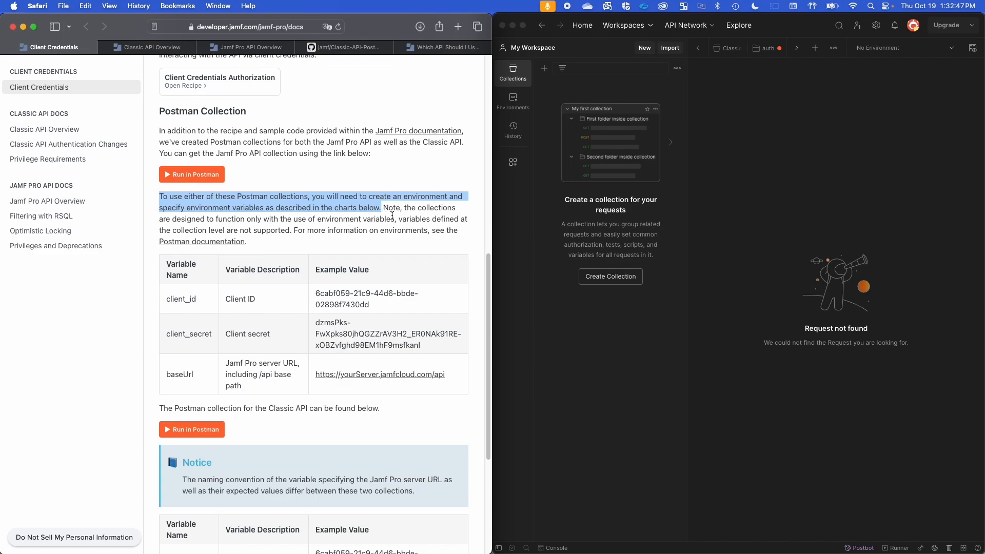
click(393, 215)
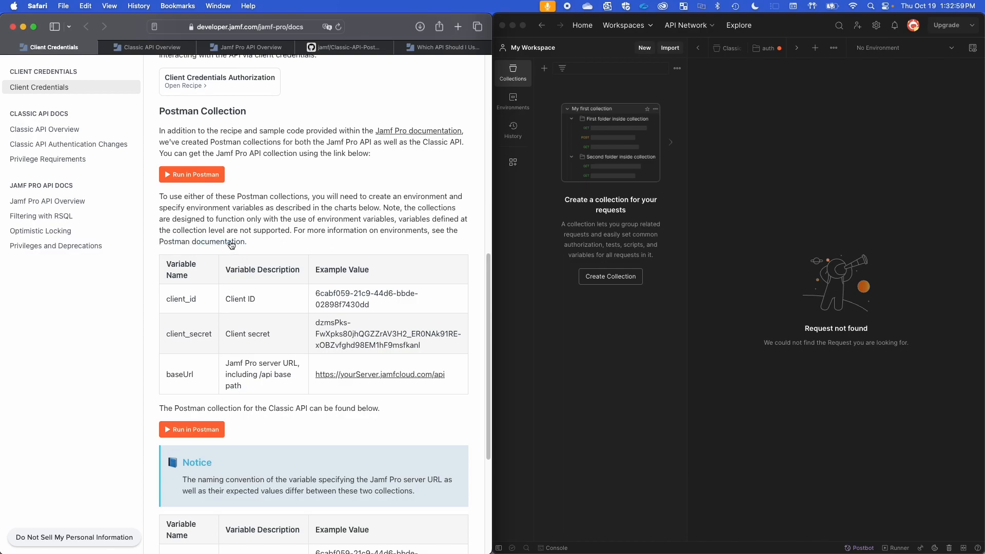
scroll(293, 239, down, 1)
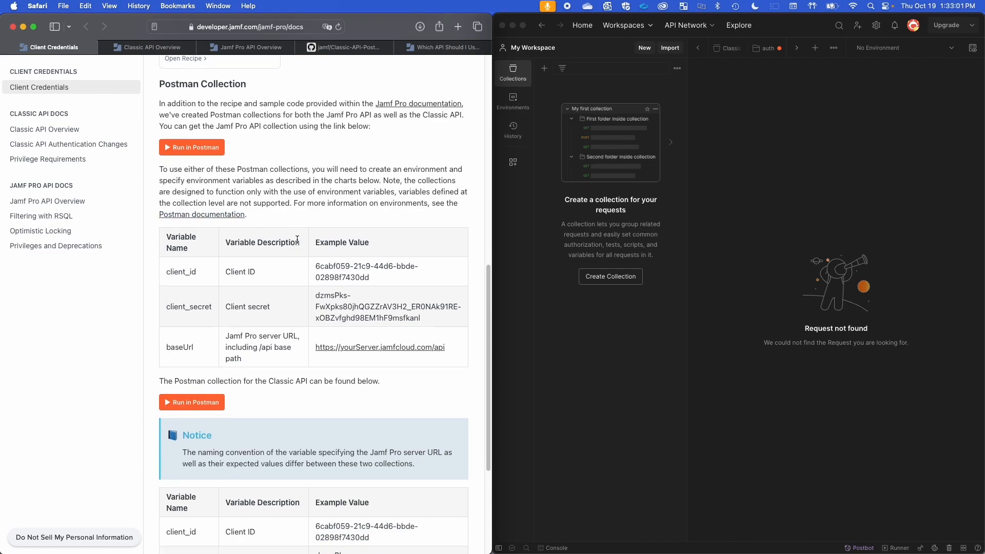
scroll(297, 240, down, 1)
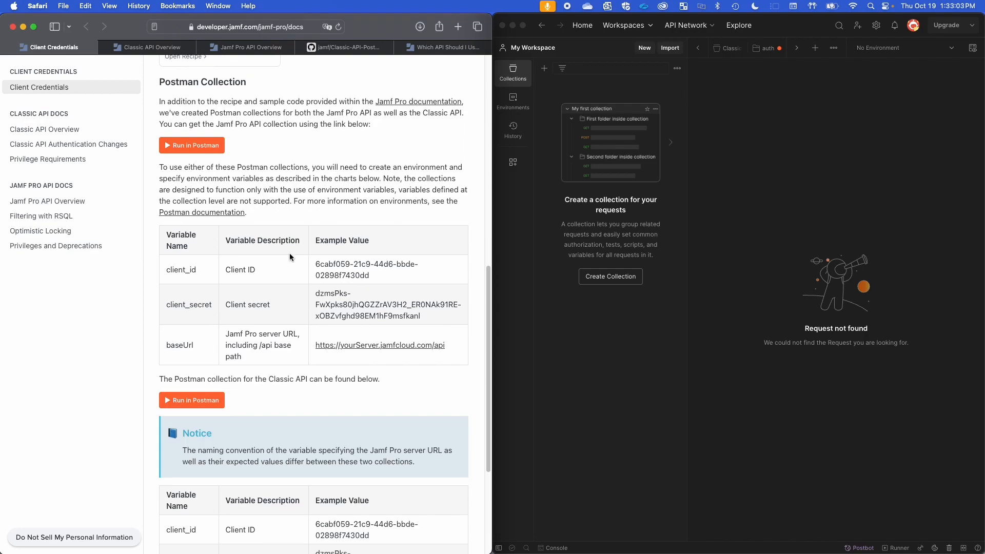
scroll(329, 236, down, 5)
scroll(238, 235, up, 3)
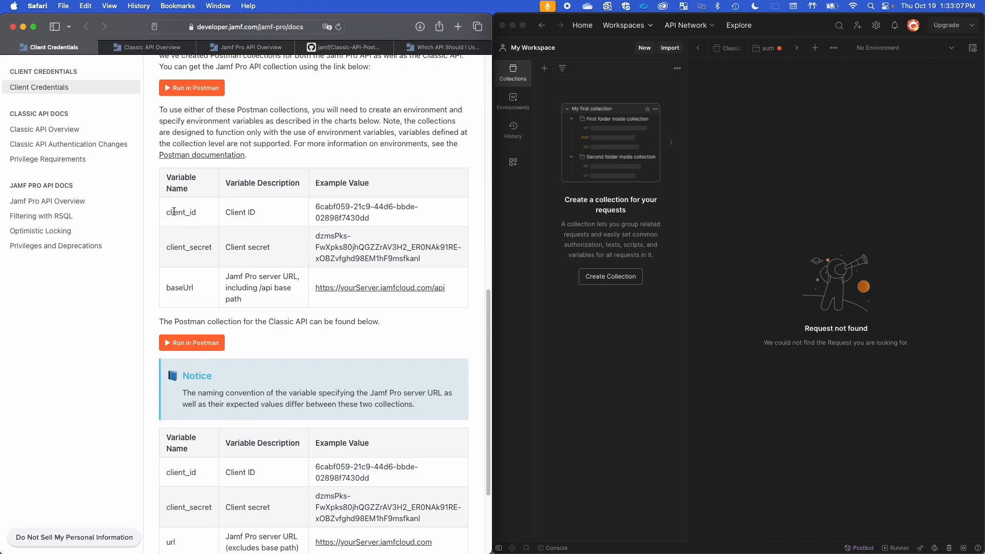
- Compare the Jamf Pro API variable table (client_id, client_secret, baseUrl) with the Classic API table, which uses url
drag(228, 212, 359, 219)
click(362, 220)
scroll(354, 221, down, 3)
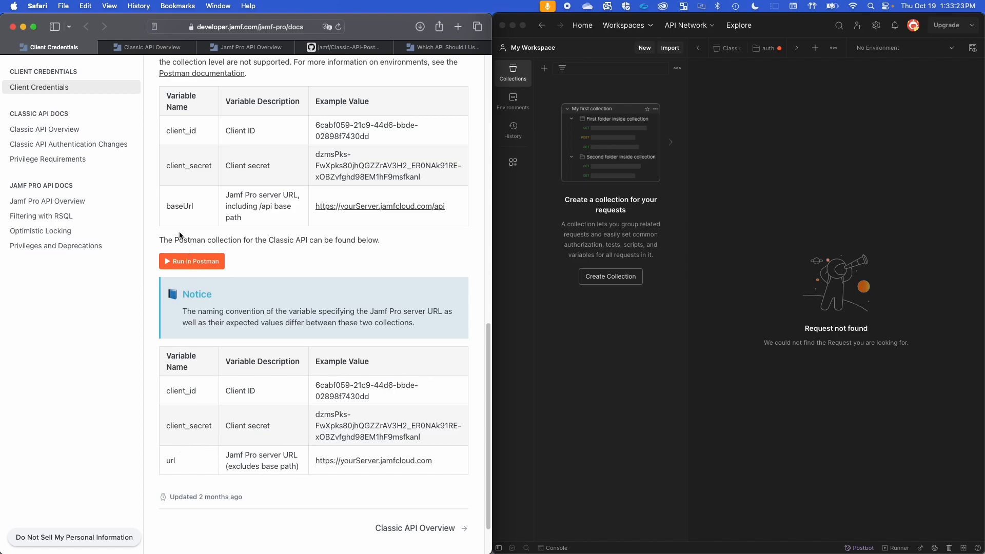
drag(194, 209, 168, 210)
click(180, 458)
scroll(359, 297, up, 5)
scroll(359, 297, down, 5)
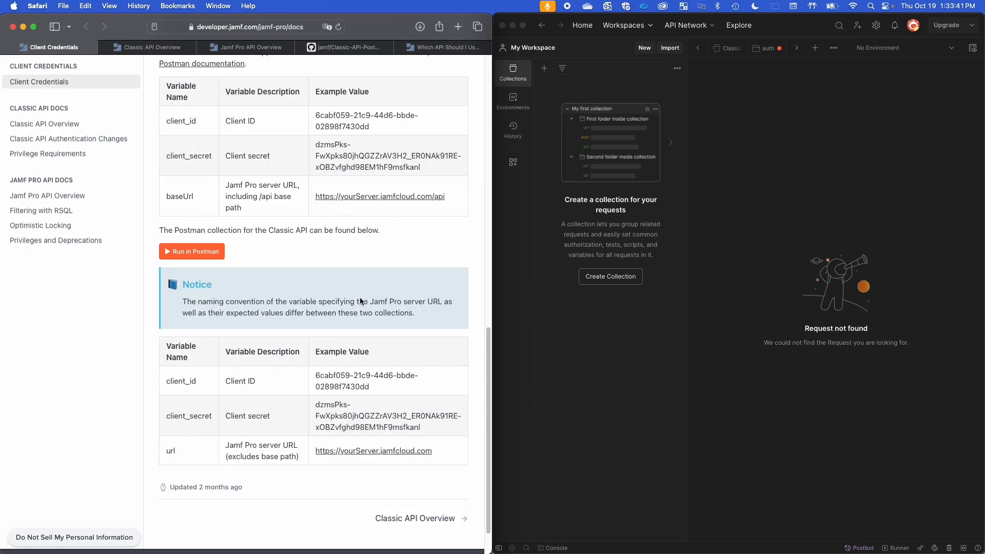
- Create a new Postman environment named Jamf Pro
scroll(359, 297, up, 20)
scroll(360, 297, down, 20)
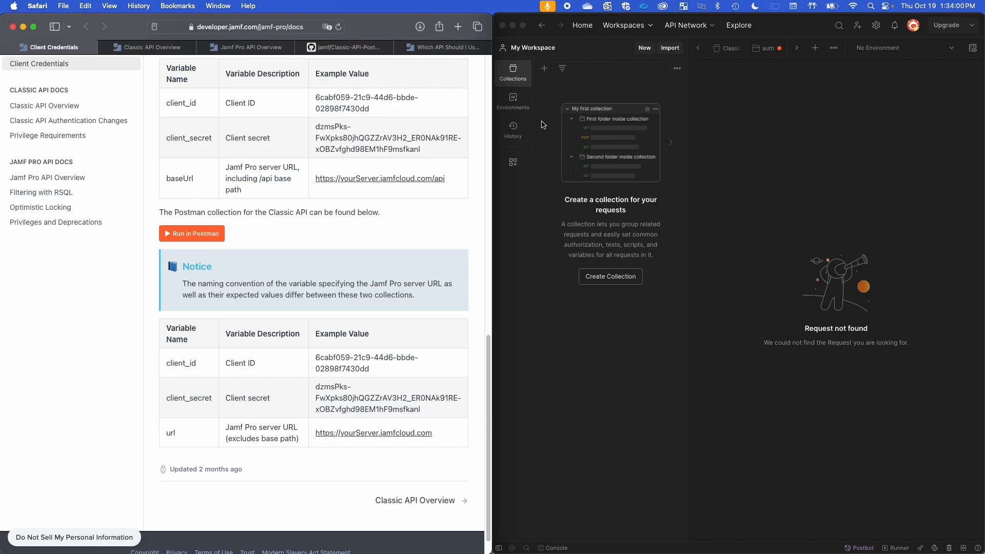
click(528, 109)
click(518, 102)
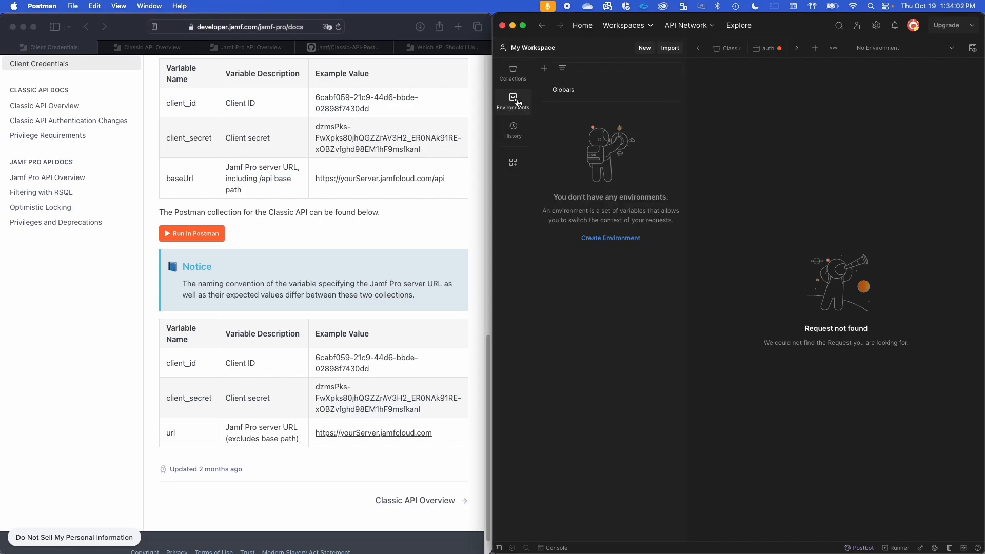
click(620, 238)
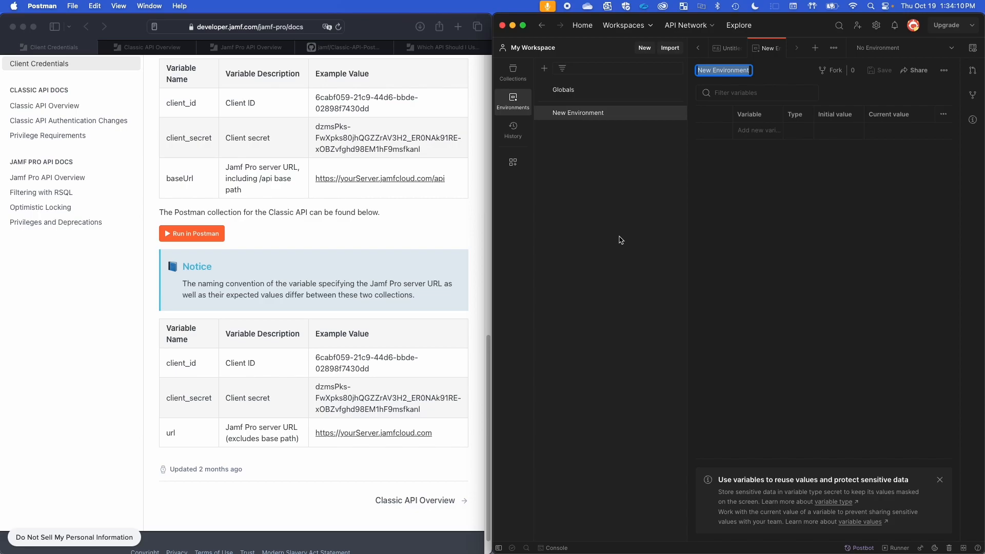
text(Jamf Pro)
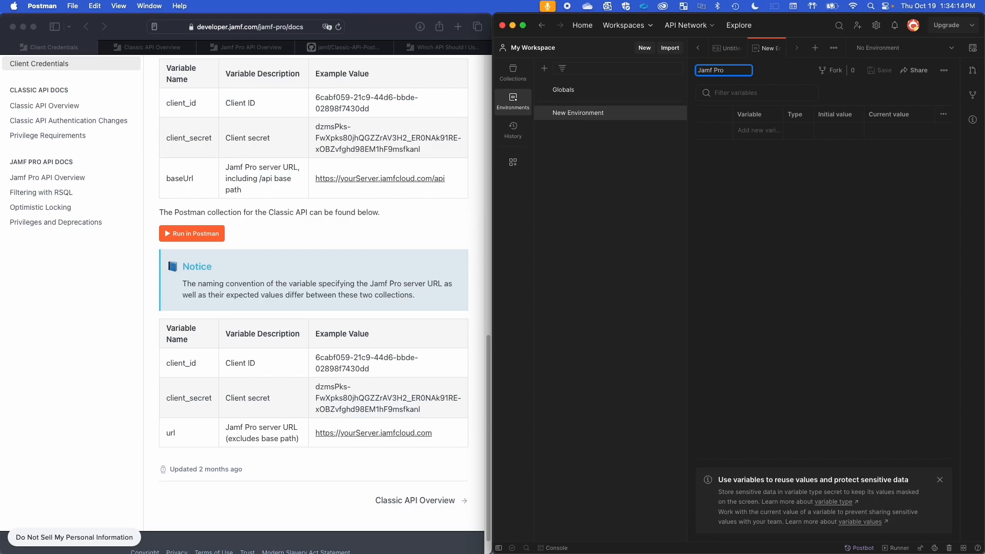
key(Return)
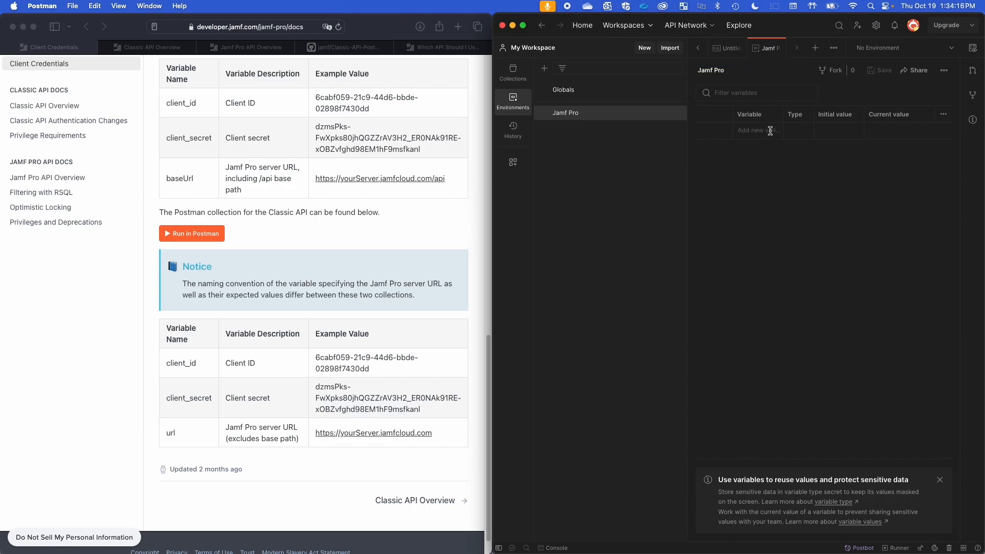
- Add a client_id variable to the Jamf Pro environment, copying its name from the Jamf Pro API variable table in the documentation
scroll(476, 236, up, 2)
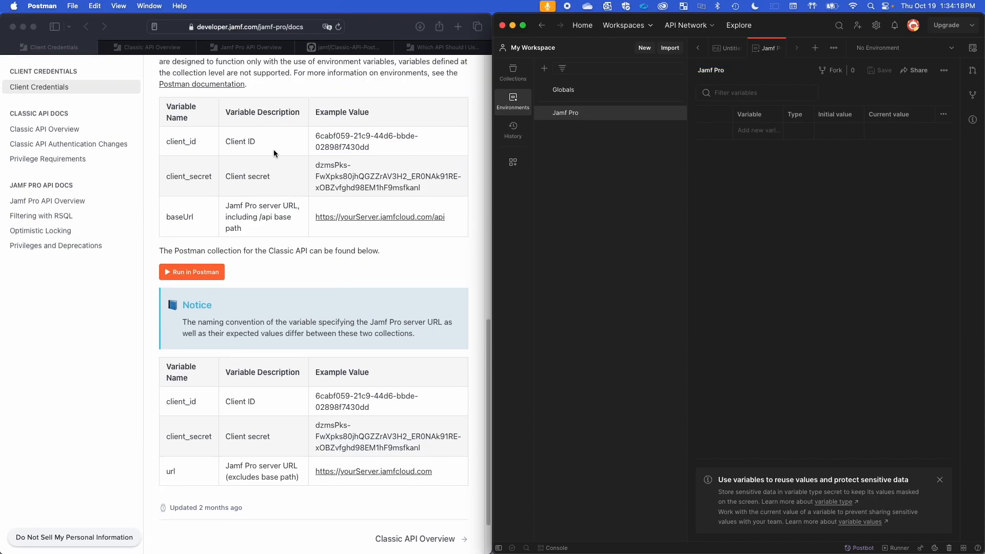
drag(197, 142, 164, 140)
key(super+c)
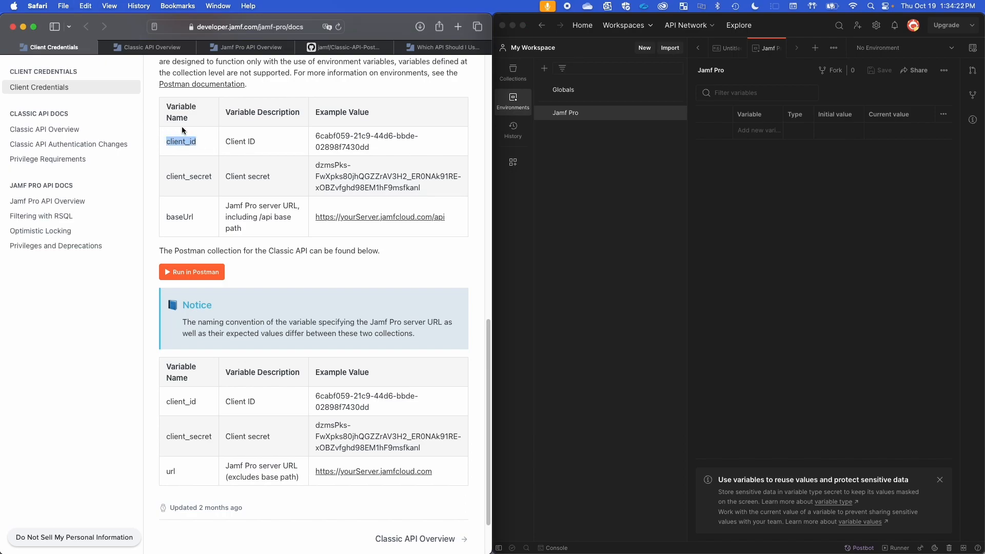
click(755, 131)
key(super+v)
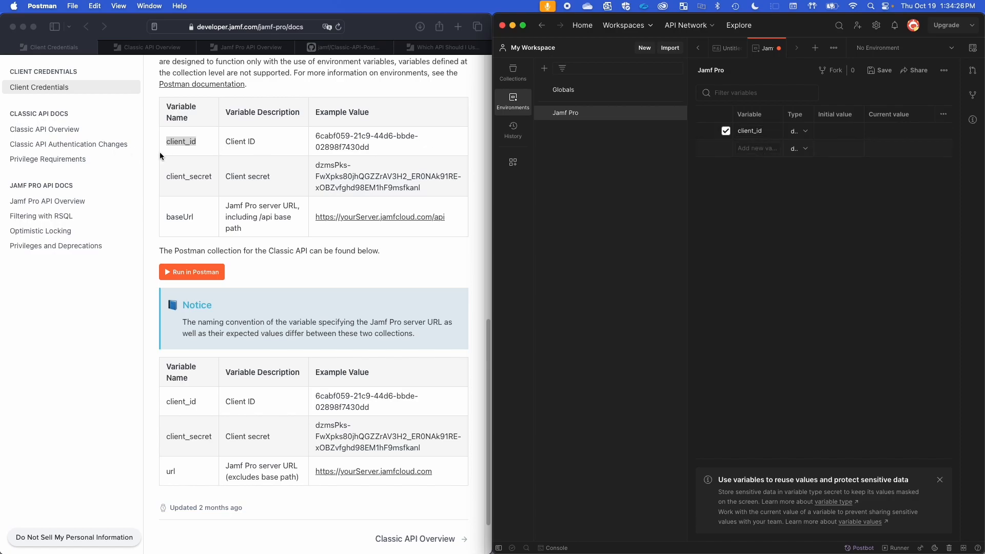
- Copy the client_secret variable name from the documentation and add it as the second variable of the environment
click(205, 176)
drag(205, 176, 165, 177)
key(super+c)
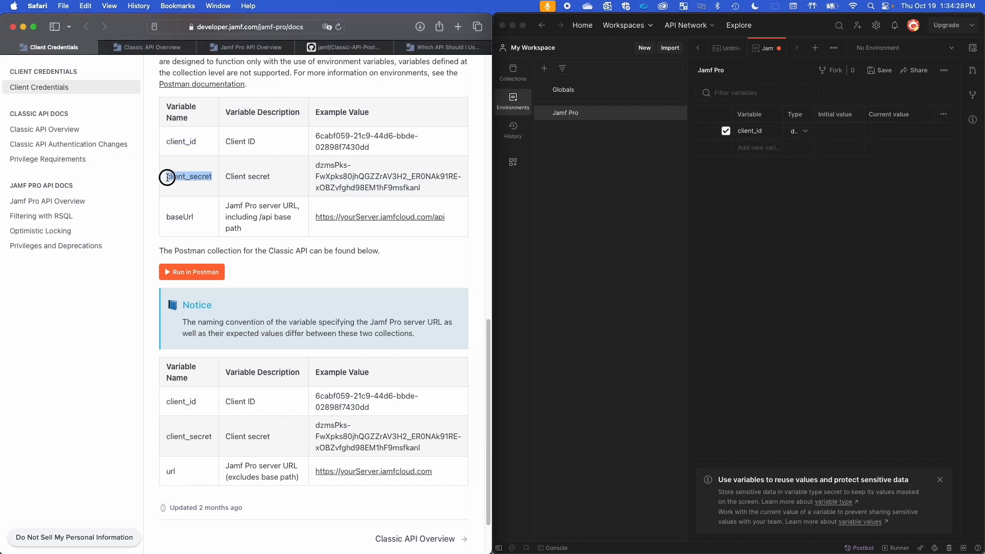
click(758, 155)
key(super+v)
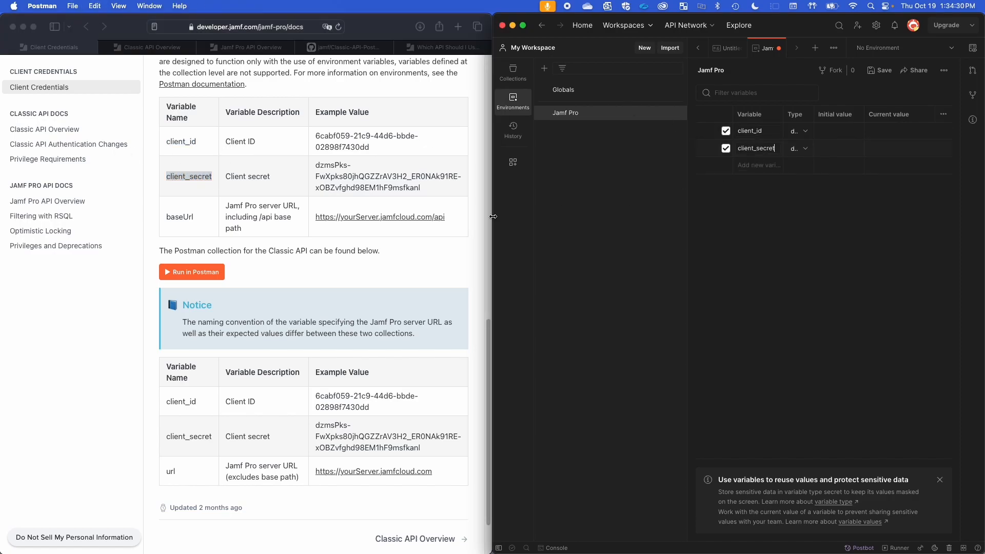
- Add the baseUrl variable name from the documentation as the third variable and widen the variable editor by collapsing the environment list
click(181, 227)
drag(198, 214, 165, 217)
key(super+c)
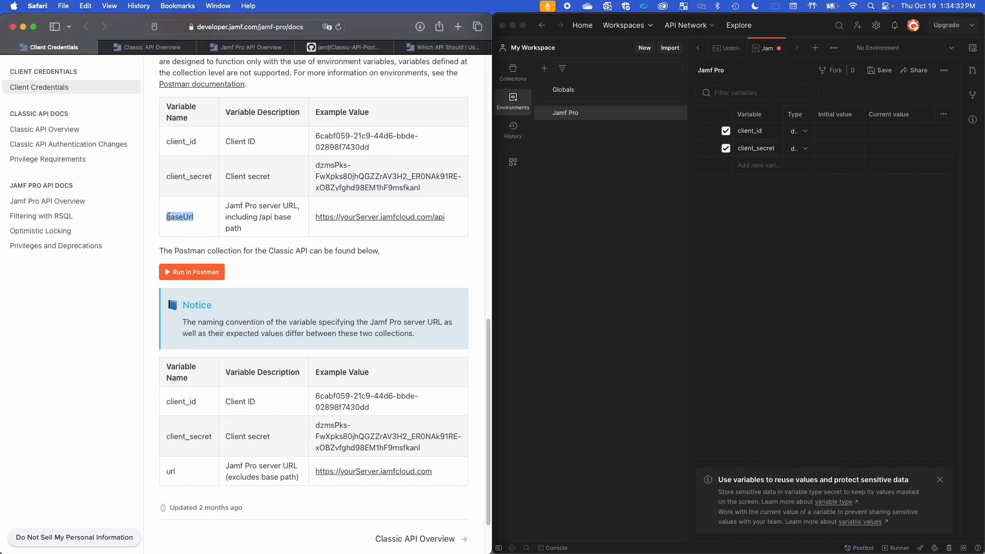
click(753, 174)
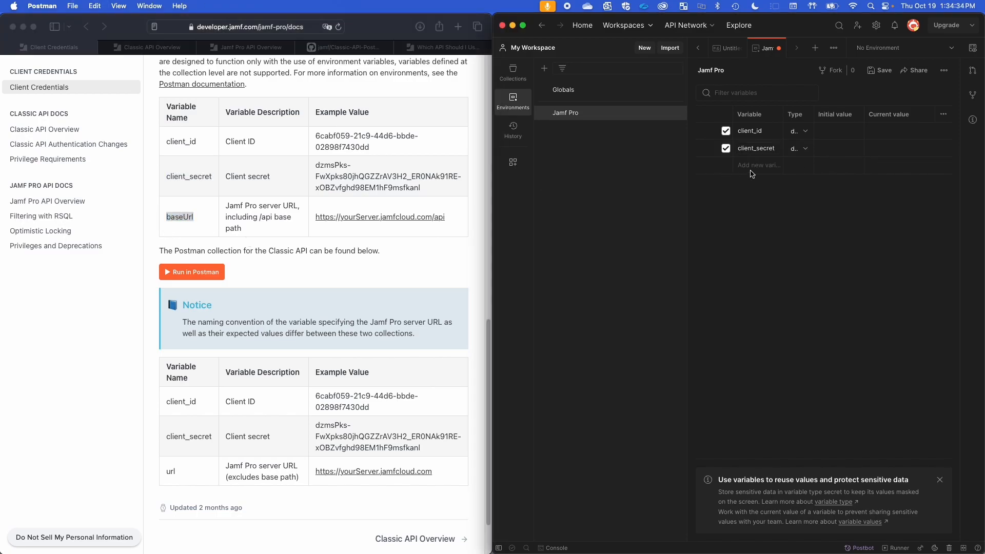
key(super+v)
drag(687, 225, 555, 212)
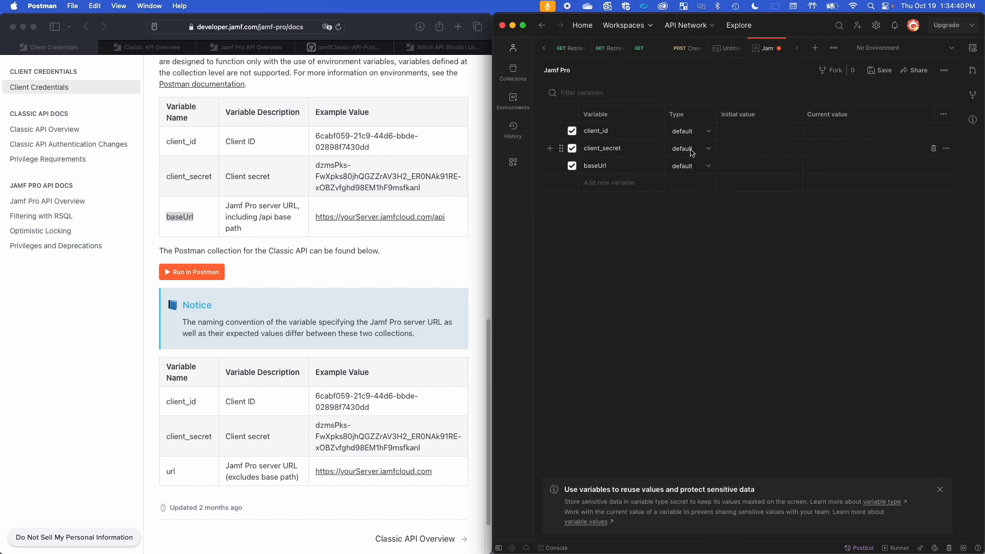
key(super+Tab)
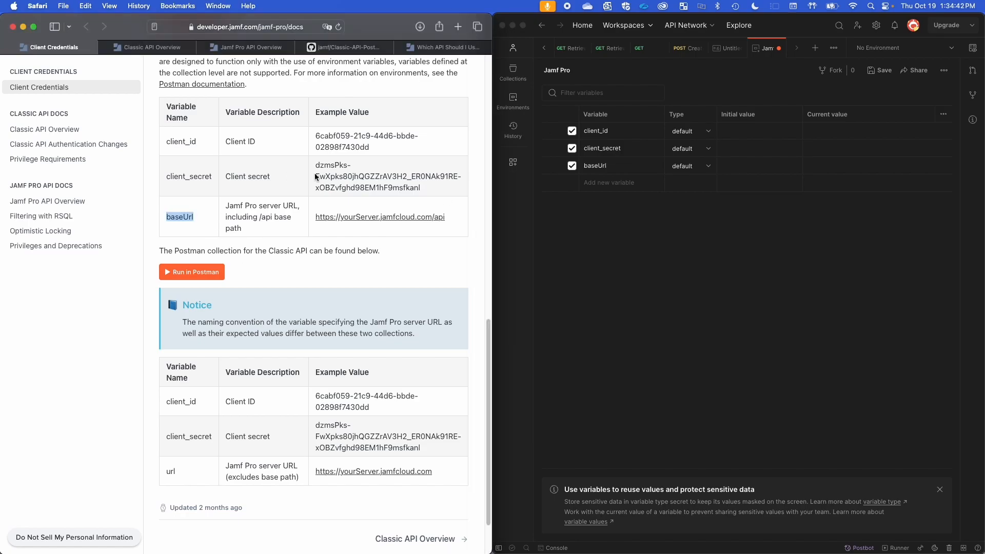
click(709, 132)
click(709, 132)
click(696, 210)
click(713, 135)
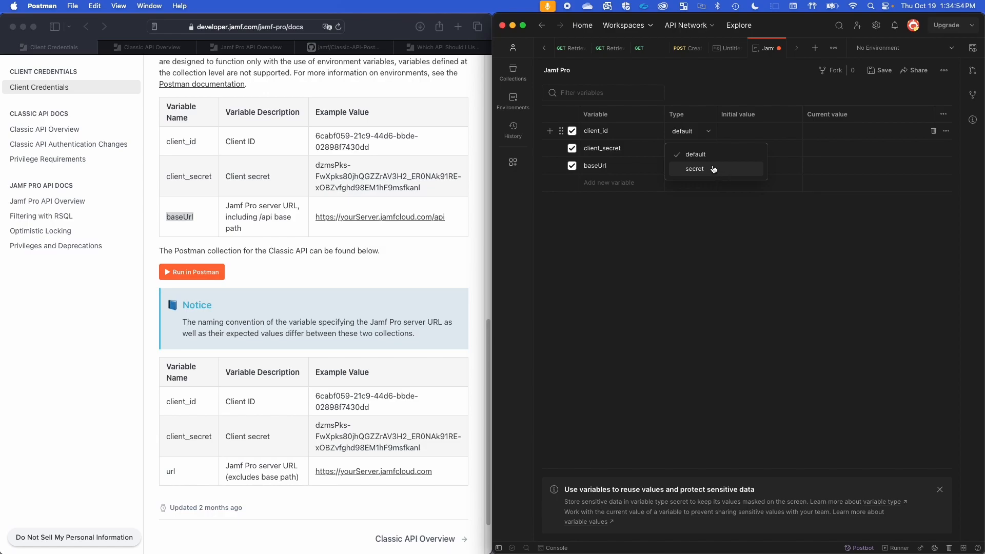
click(768, 131)
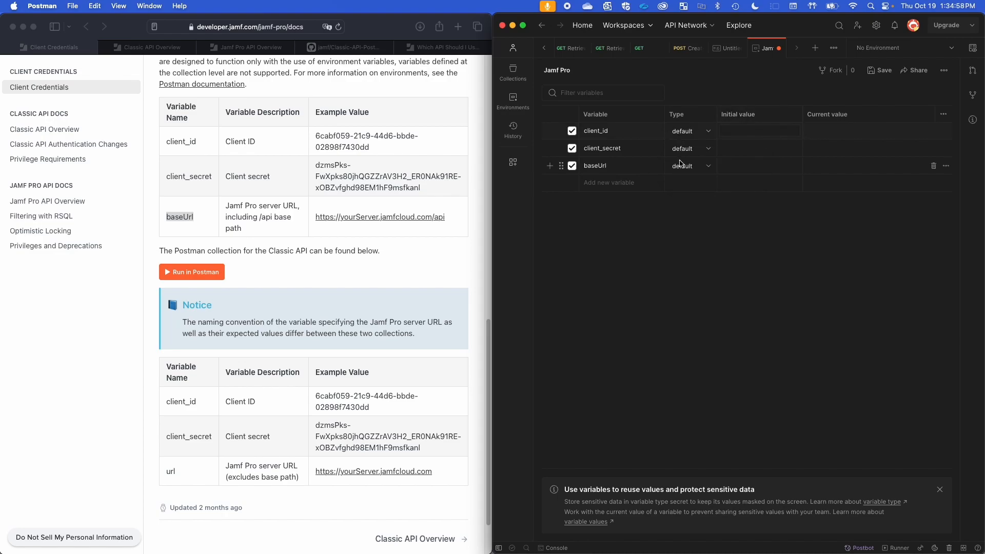
- Set the type of the client_id, client_secret and baseUrl variables to secret
click(711, 132)
click(708, 168)
click(710, 149)
click(713, 187)
click(710, 167)
click(712, 205)
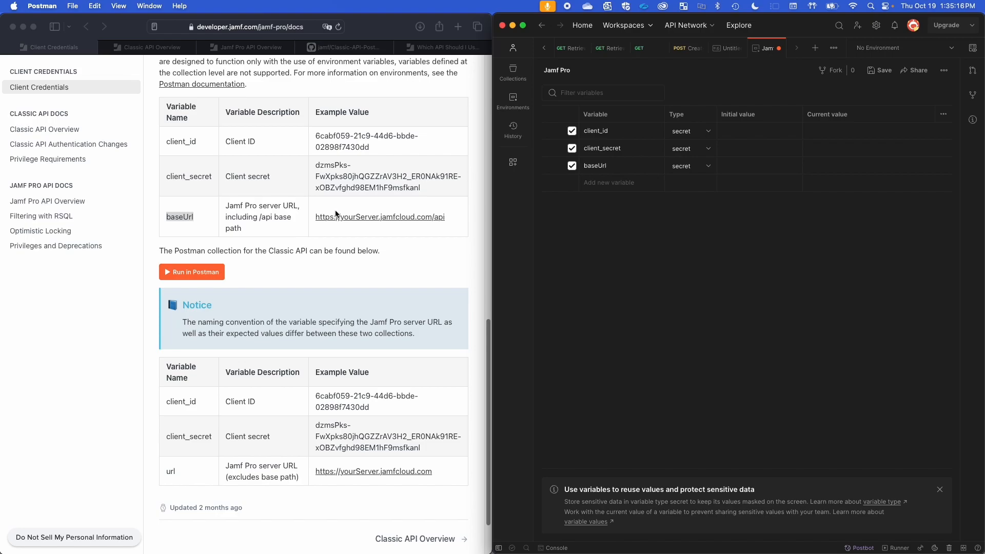
click(324, 167)
drag(257, 142, 226, 142)
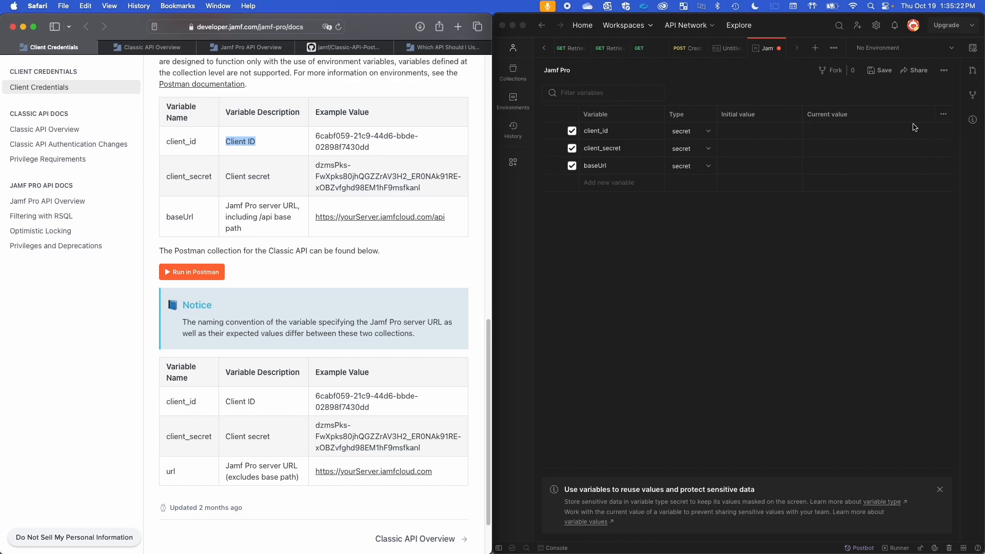
click(944, 115)
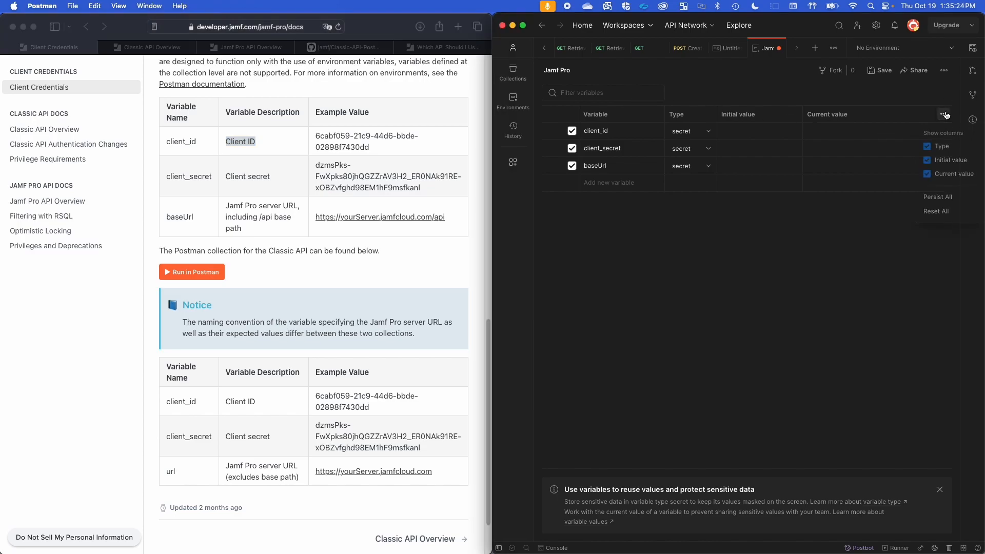
click(910, 239)
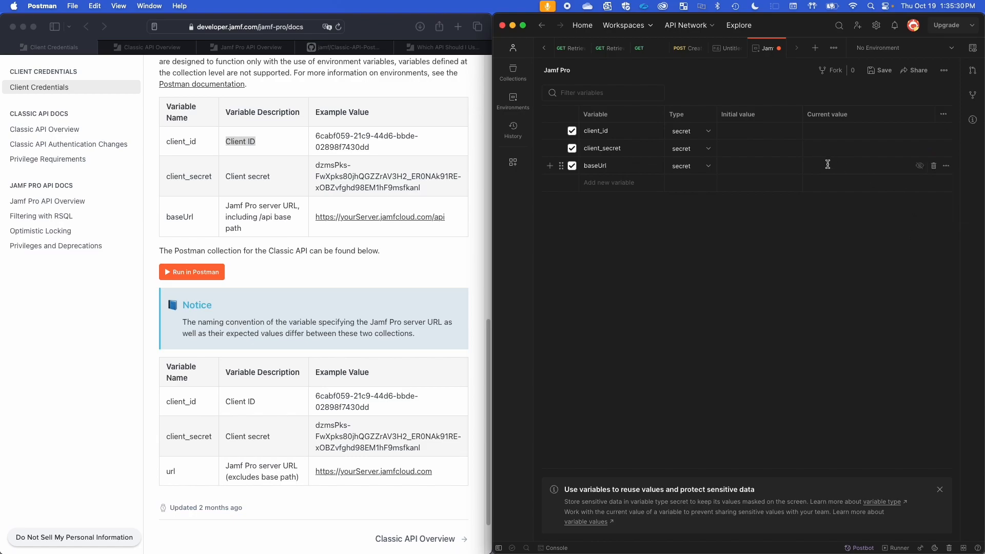
click(739, 135)
click(726, 234)
click(316, 291)
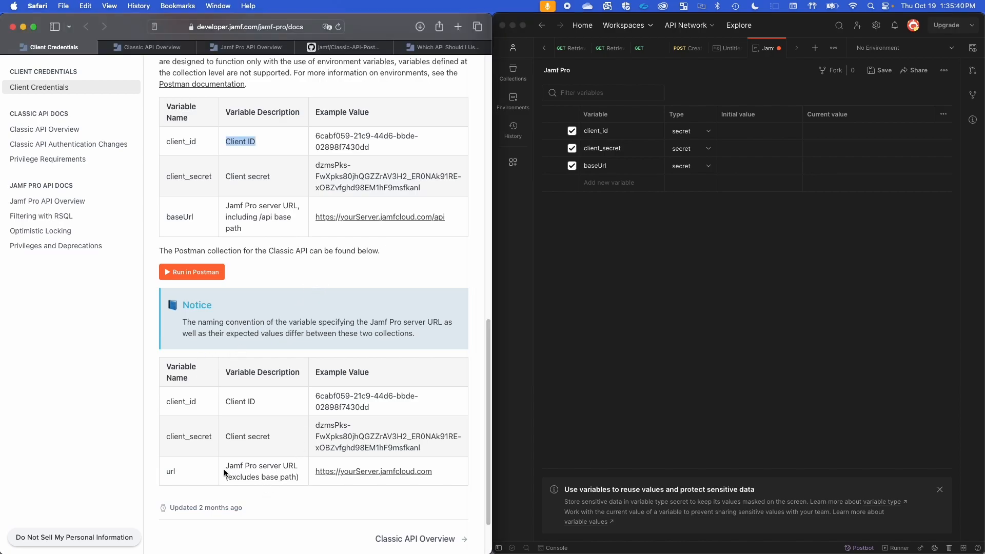
- Add the url variable from the Classic API table in the documentation to the environment and set its type to secret
click(235, 183)
drag(270, 453, 165, 401)
click(230, 428)
drag(182, 469, 162, 473)
key(super+c)
click(625, 184)
key(super+v)
click(686, 270)
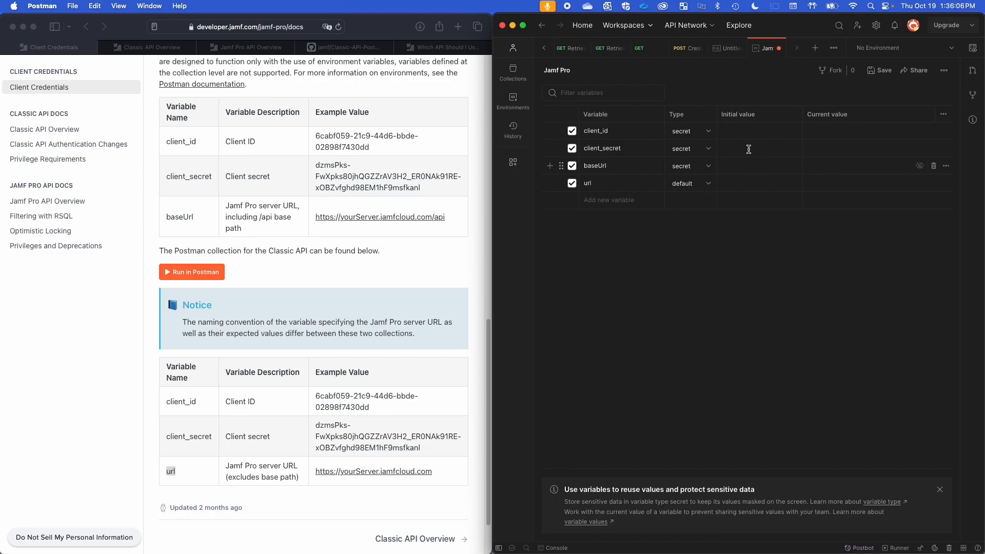
click(715, 187)
click(705, 222)
- Enter the Jamf Pro server addresses as the current values of the baseUrl and url variables, following the documentation's example values
click(268, 145)
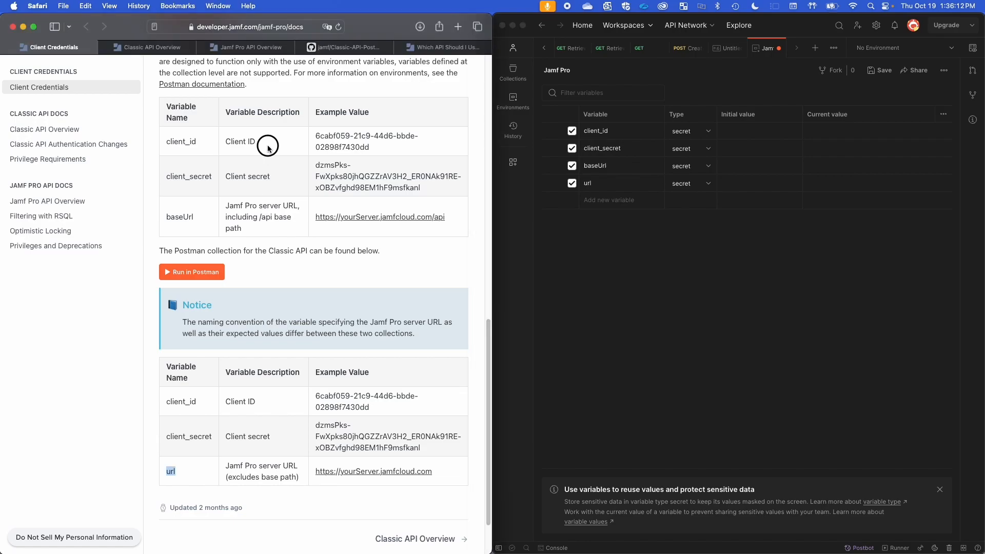
click(733, 133)
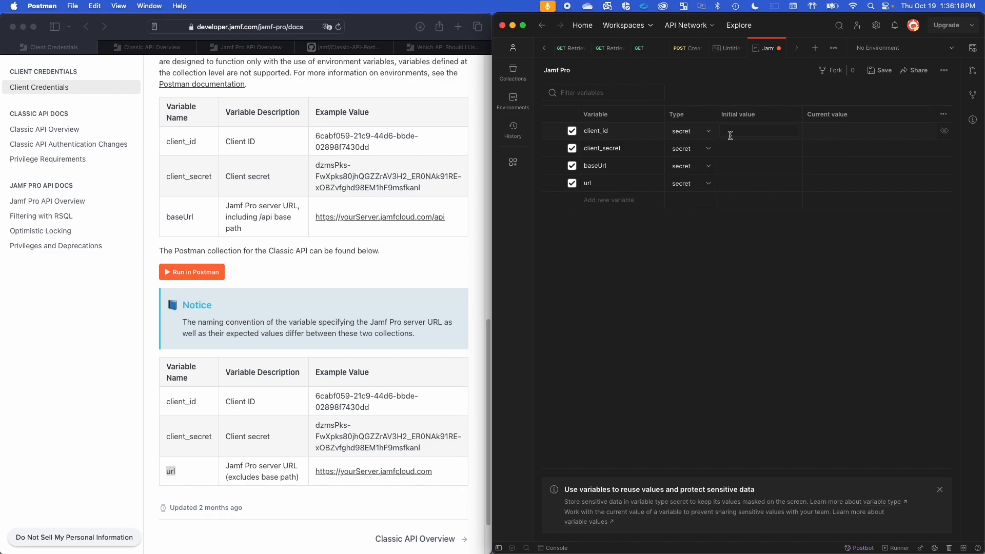
click(741, 164)
click(460, 216)
drag(455, 216, 317, 213)
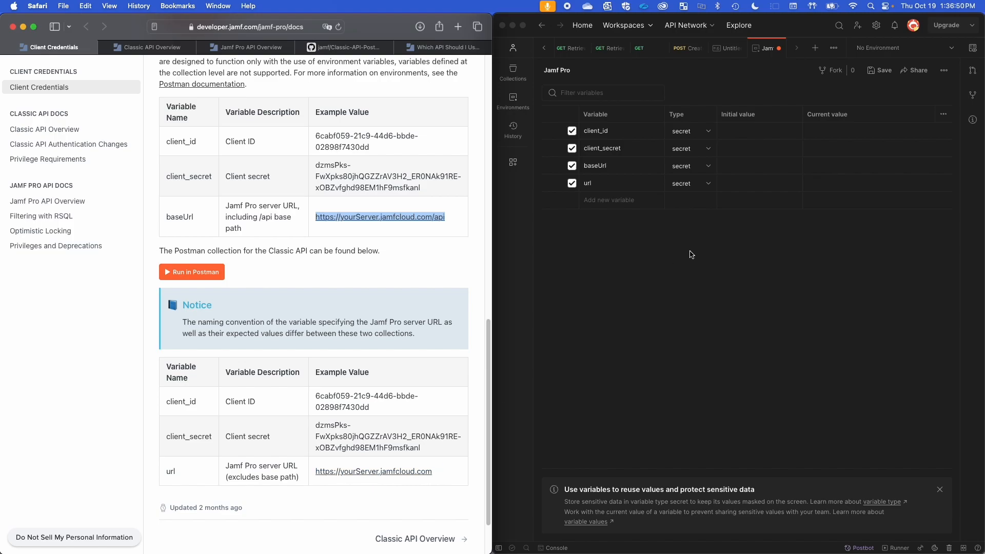
click(770, 172)
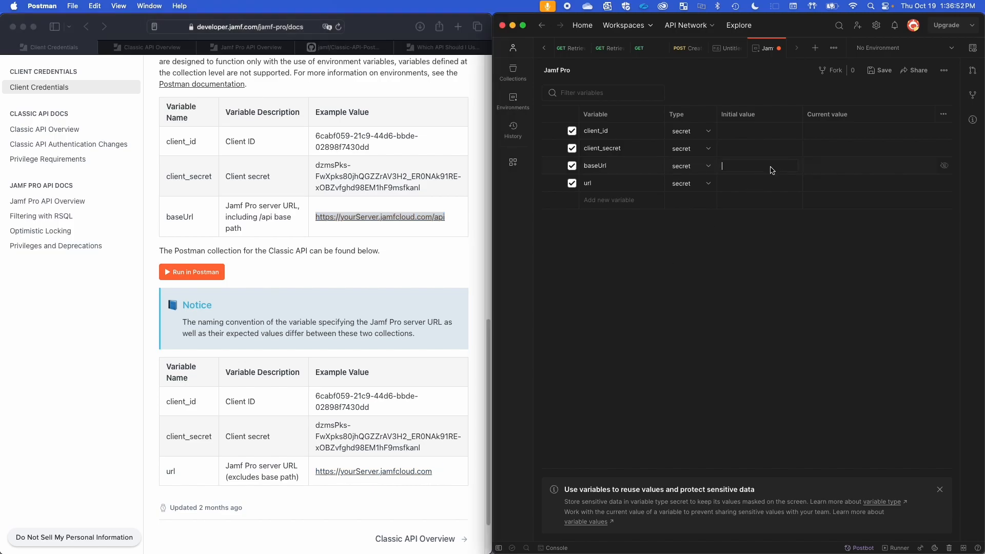
click(811, 167)
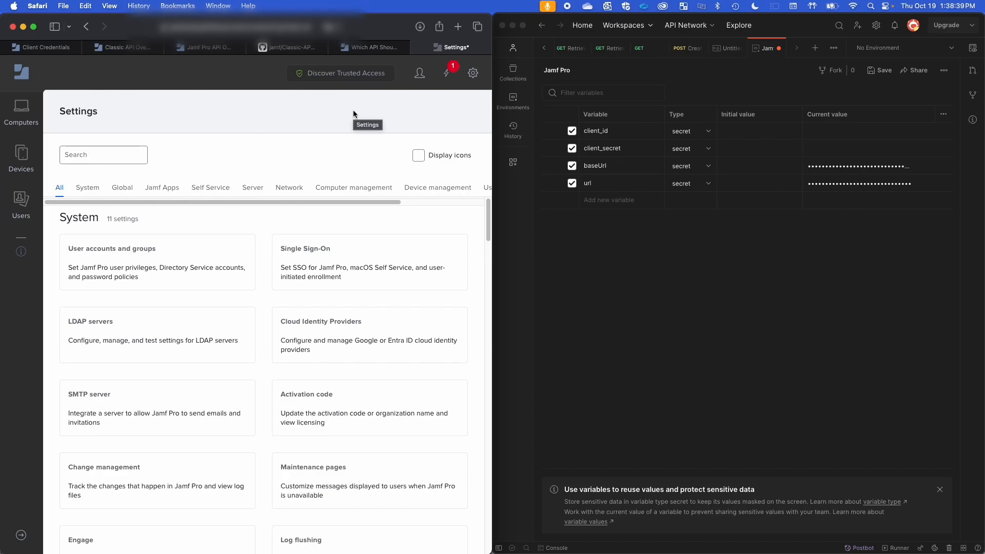
- Search the Jamf Pro settings for "api" and open API Roles and Clients
click(140, 157)
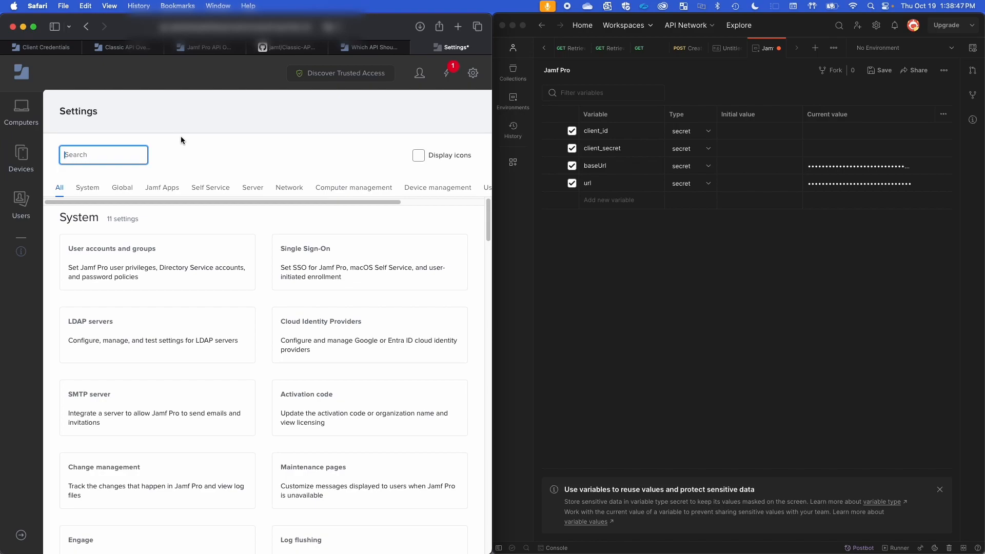
text(api)
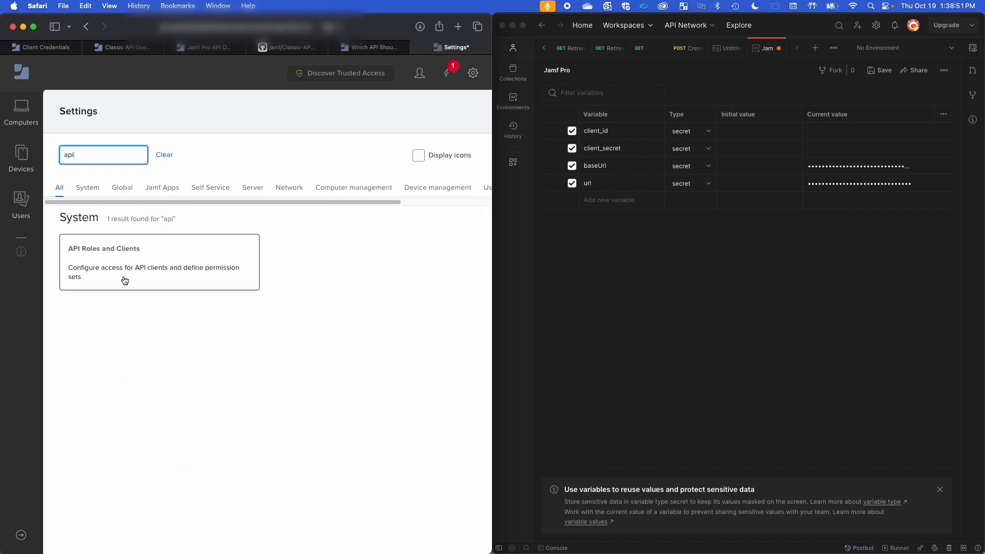
click(165, 261)
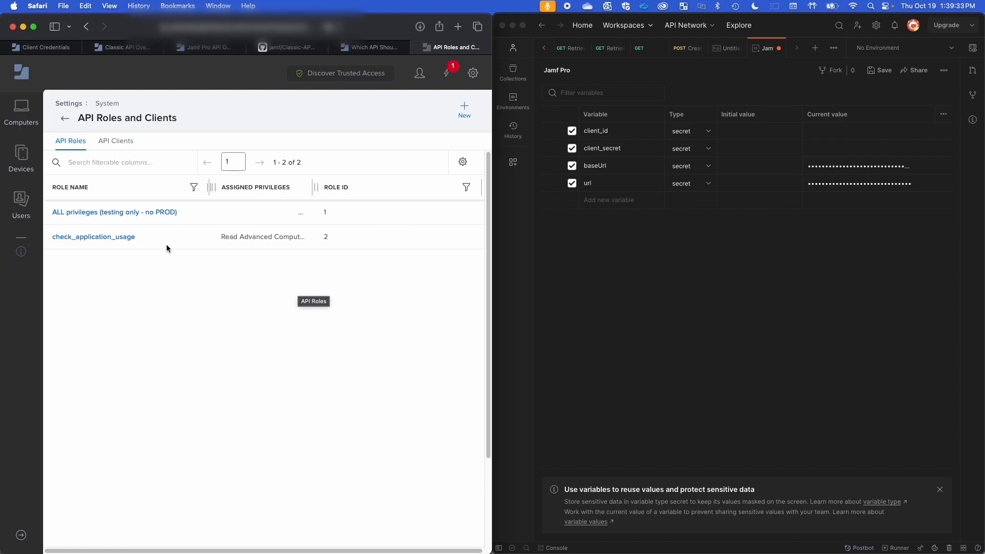
- Review the privileges assigned to the "ALL privileges (testing only - no PROD)" API role and return to the role list
click(147, 214)
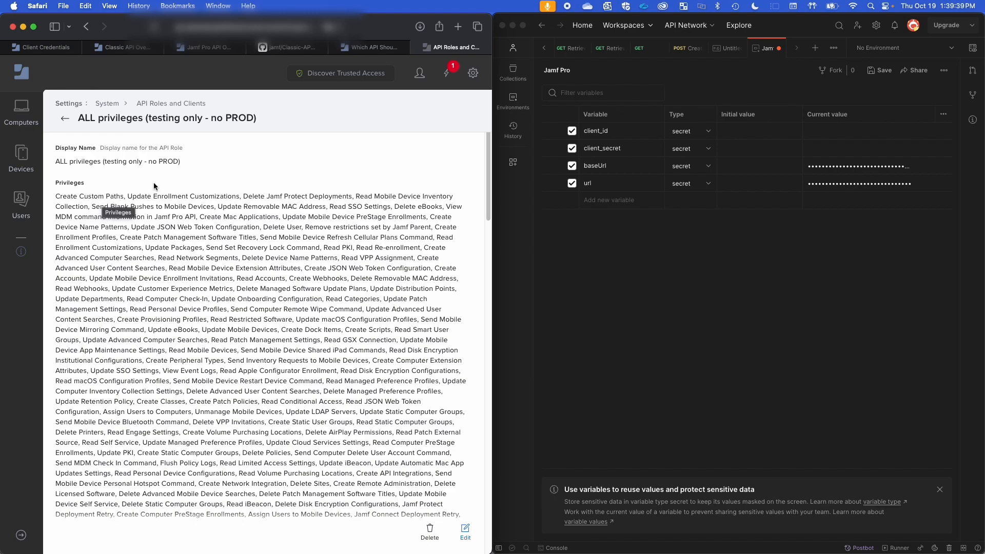
scroll(230, 188, down, 10)
scroll(231, 190, up, 5)
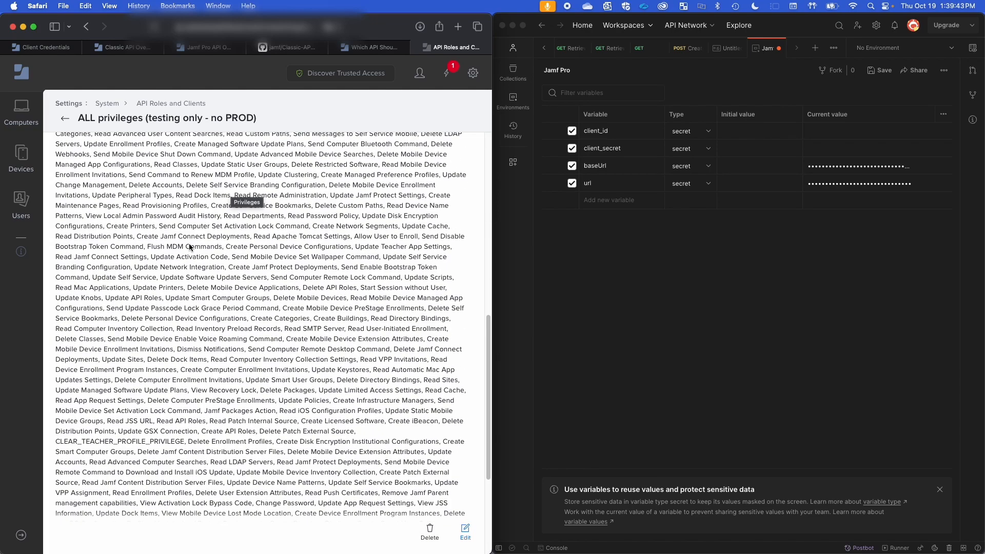
scroll(190, 248, up, 8)
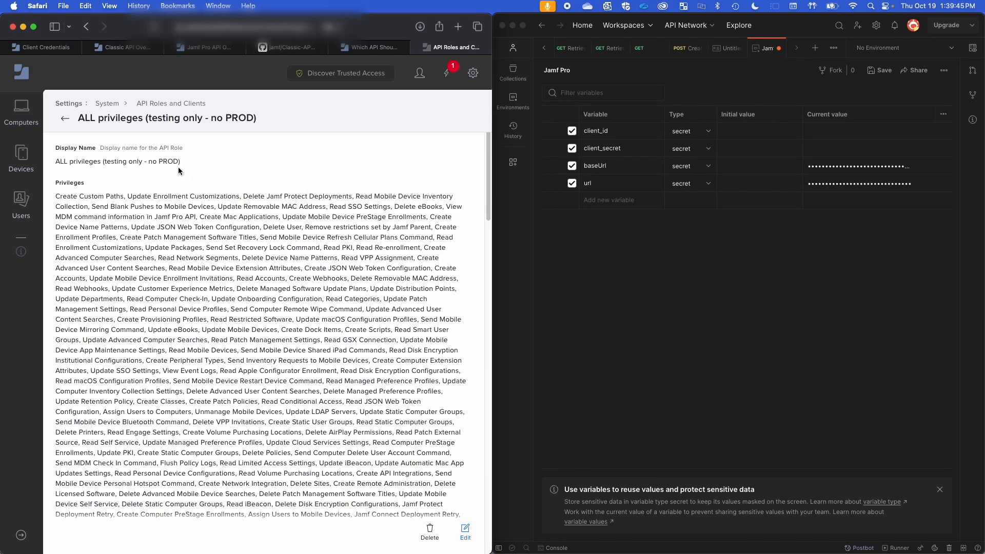
click(65, 118)
click(229, 309)
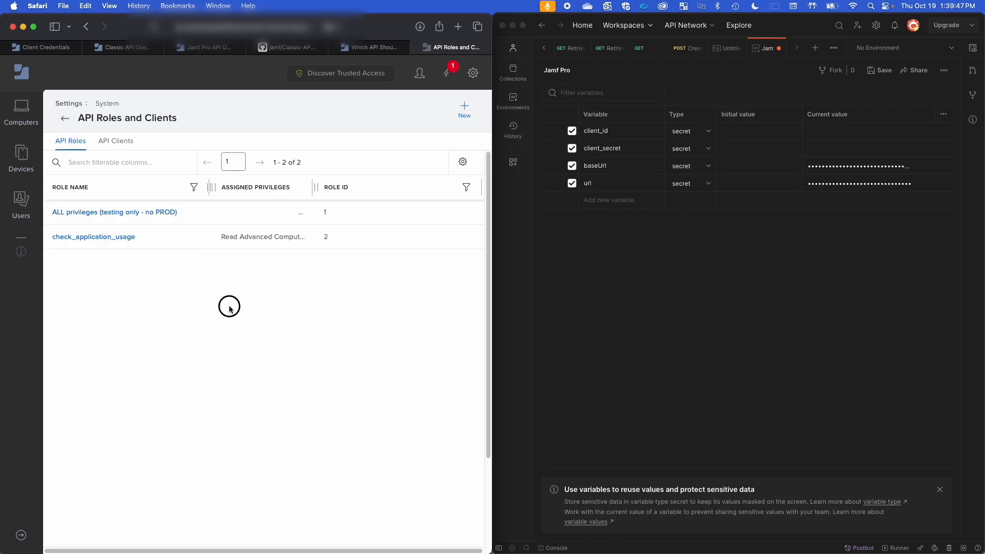
- Start an API role named Test with privileges Allow User to Enroll, Assign Users to Computers, Assign Users to Mobile Devices and CLEAR_TEACHER_PROFILE_PRIVILEGE
click(465, 110)
click(101, 165)
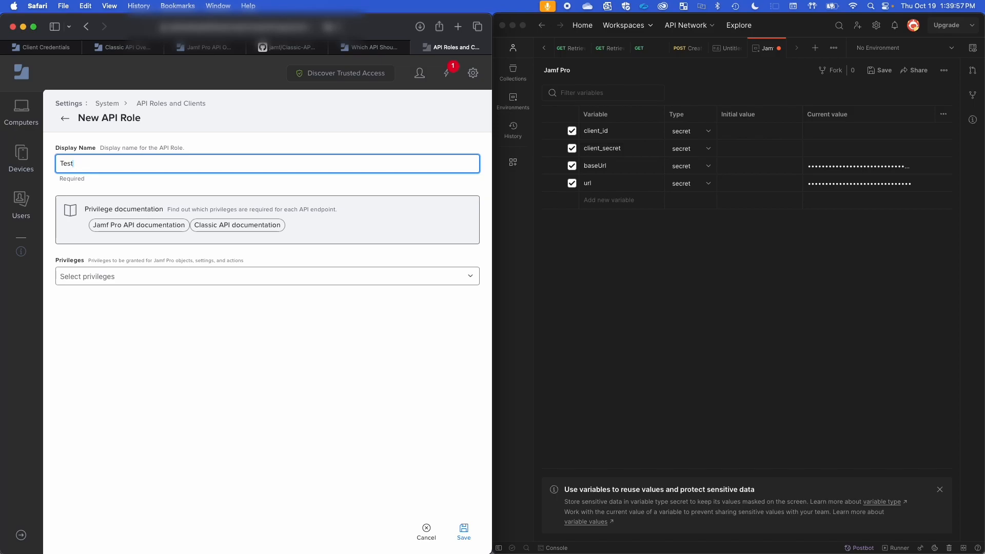
key(Tab)
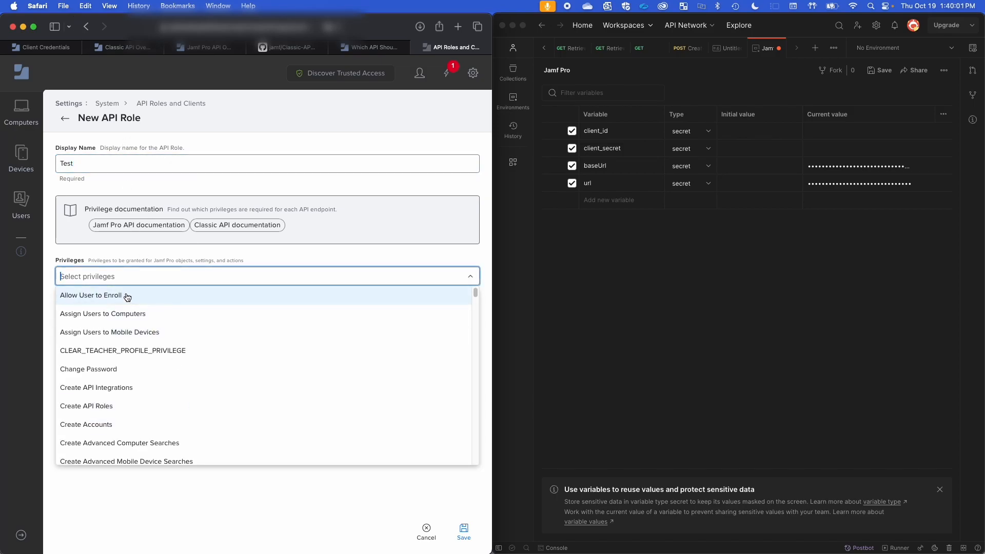
click(72, 297)
click(95, 315)
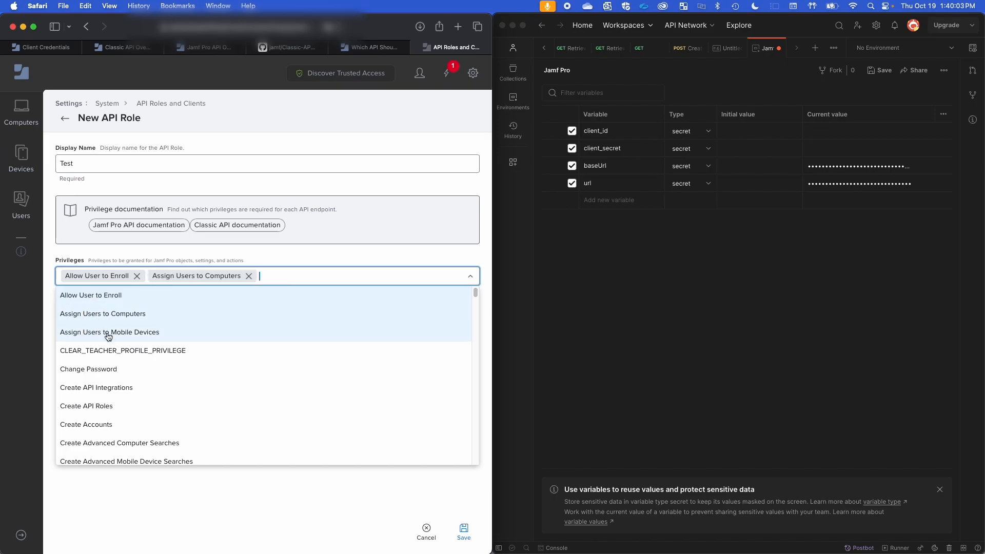
click(106, 333)
click(118, 352)
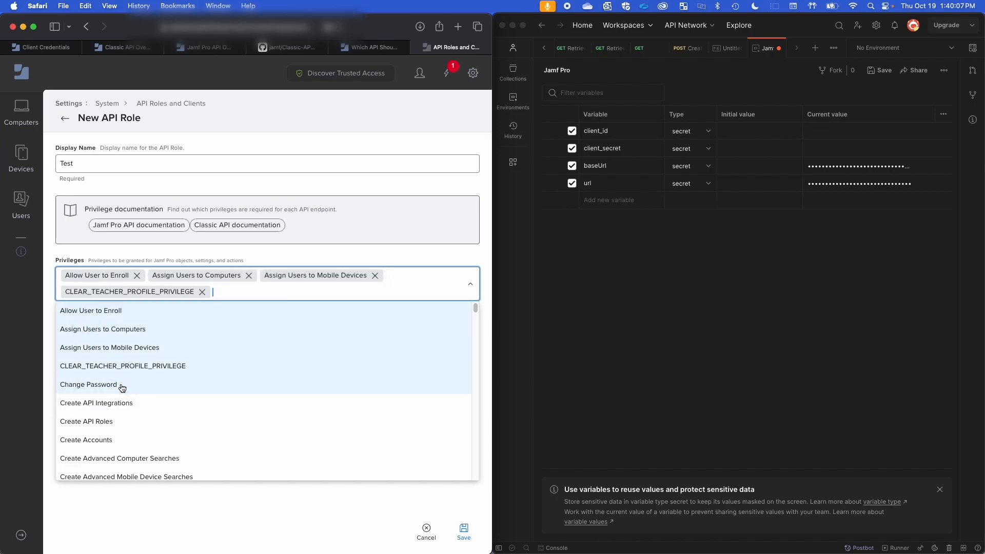
scroll(123, 390, down, 15)
scroll(127, 398, down, 15)
scroll(130, 406, down, 20)
scroll(130, 406, down, 10)
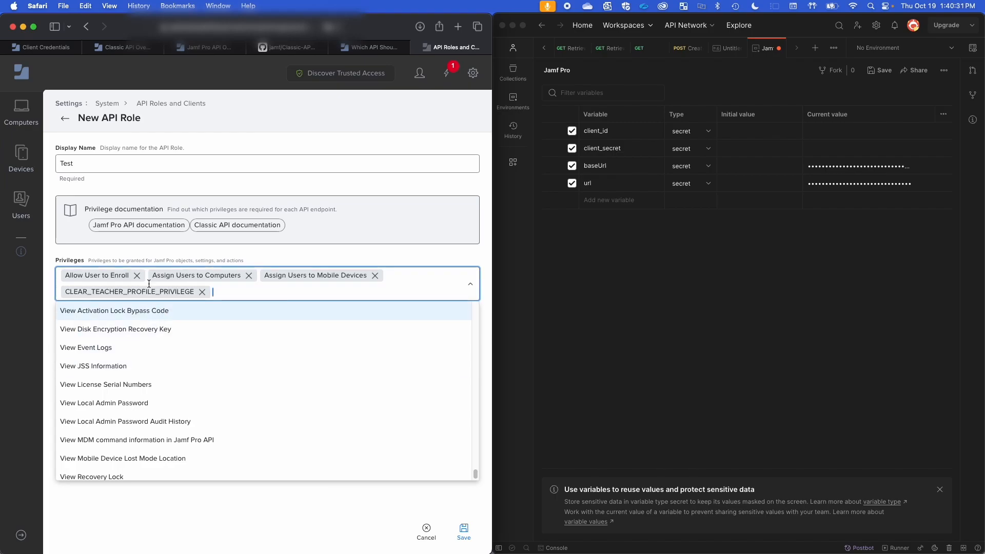
click(145, 247)
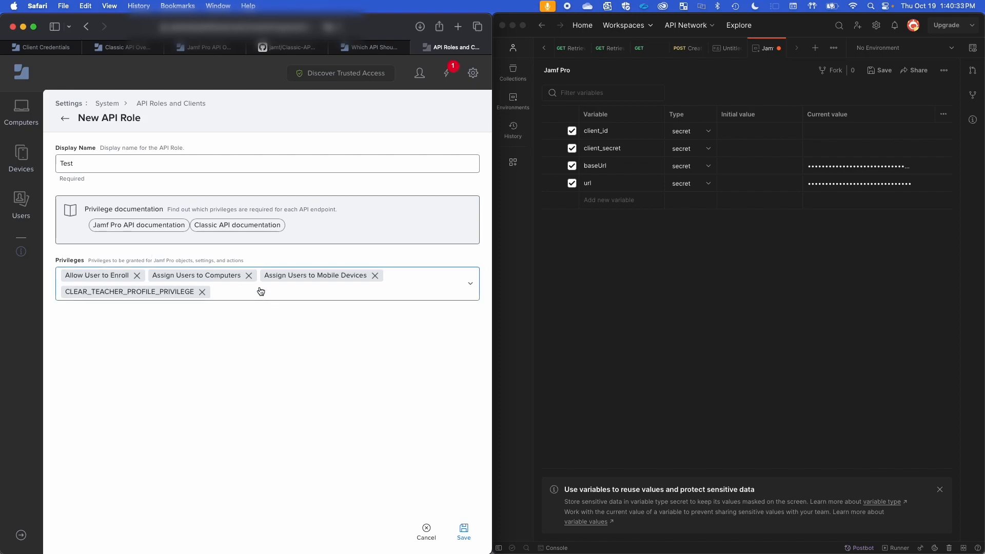
- Remove all selected privileges from the new Test role and leave it without saving
click(137, 277)
click(161, 277)
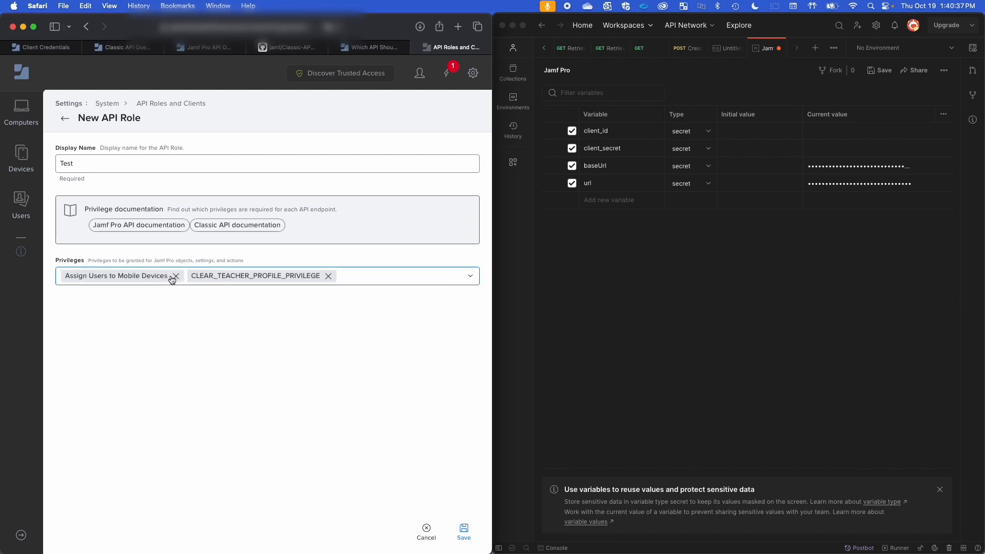
click(177, 277)
click(199, 276)
click(374, 428)
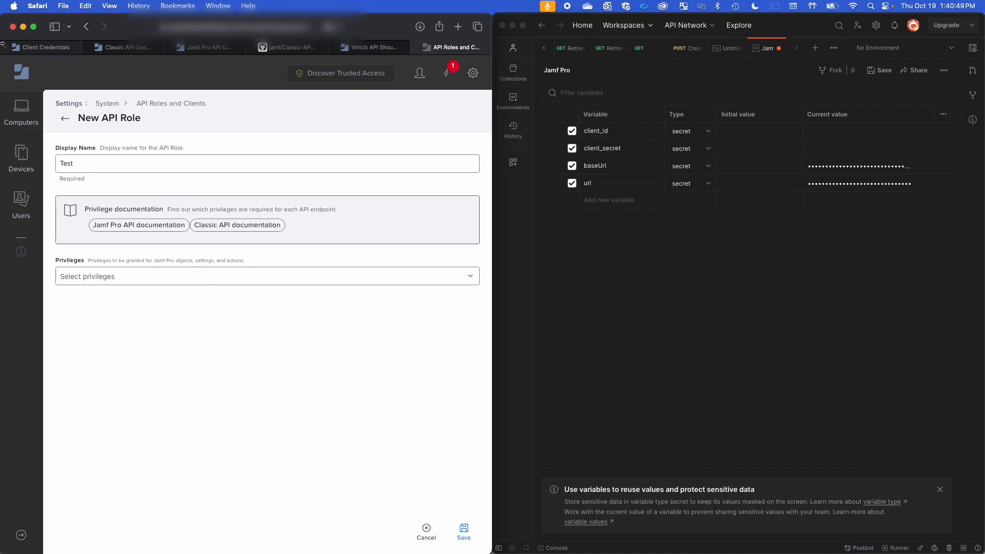
click(66, 121)
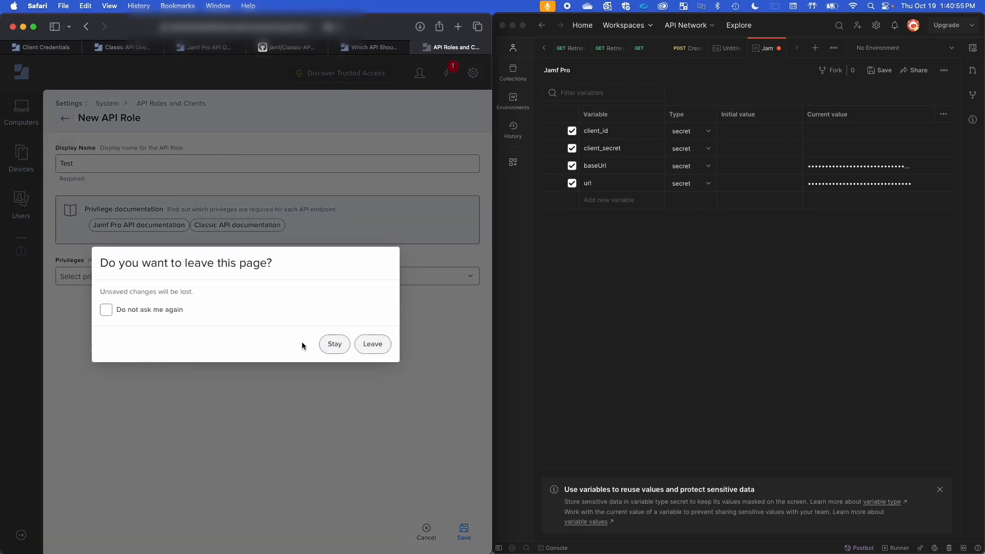
click(374, 346)
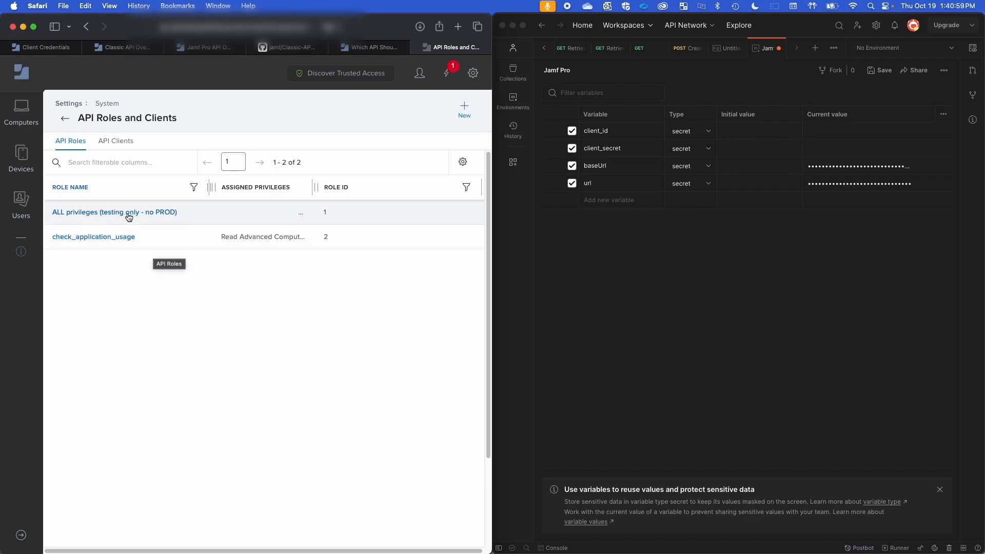
- Review the privileges of the check_application_usage and "ALL privileges (testing only - no PROD)" roles and return to the role list
click(132, 237)
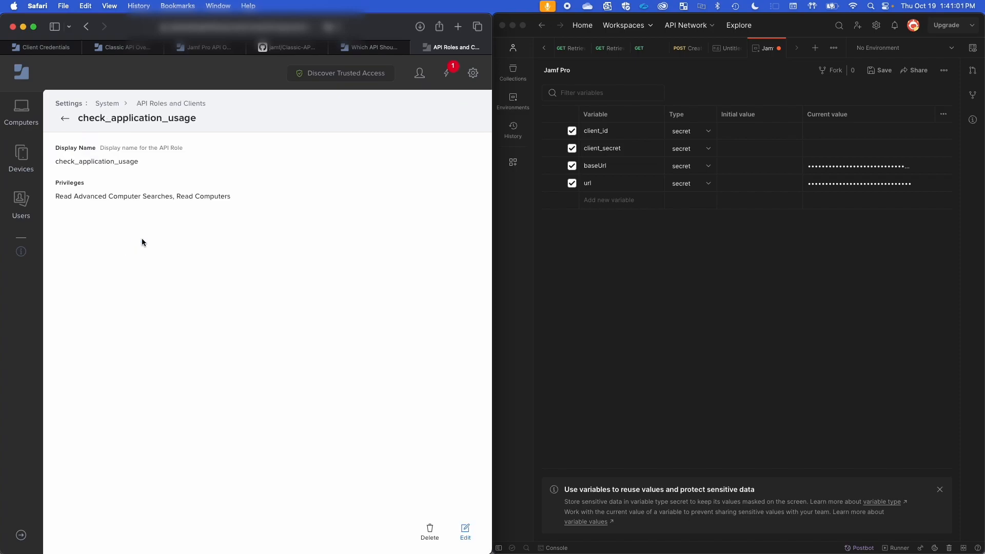
click(174, 200)
drag(173, 197, 147, 194)
click(147, 194)
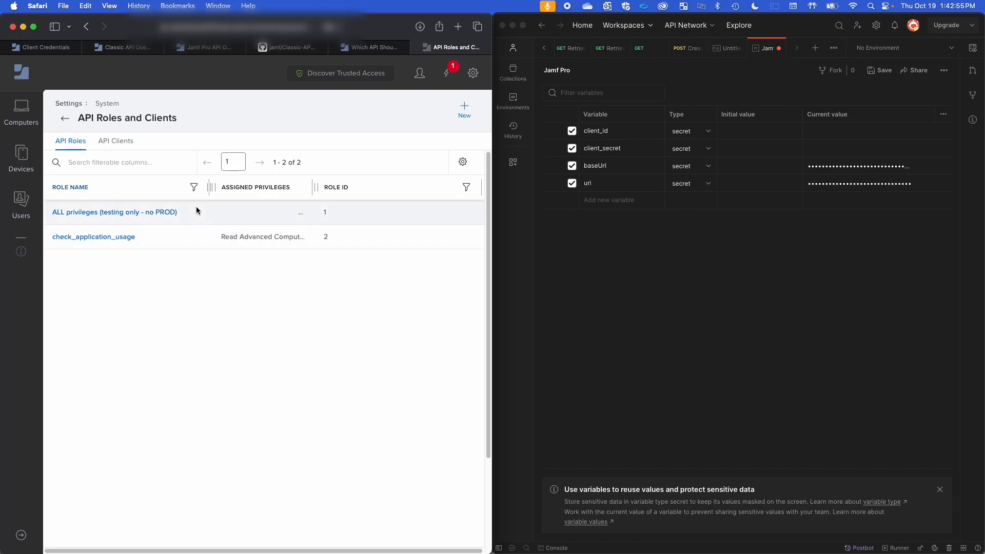
click(160, 213)
drag(206, 268, 230, 312)
click(231, 312)
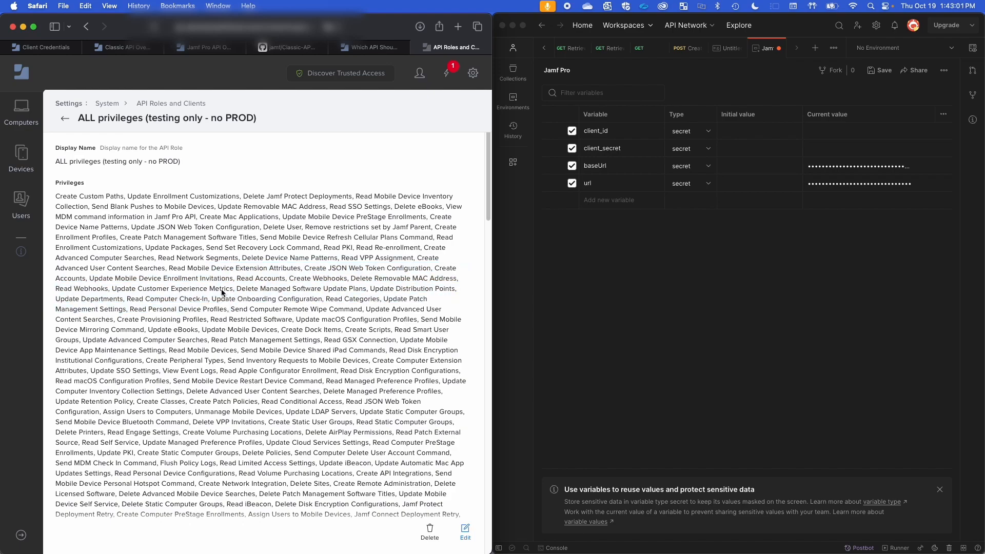
click(67, 123)
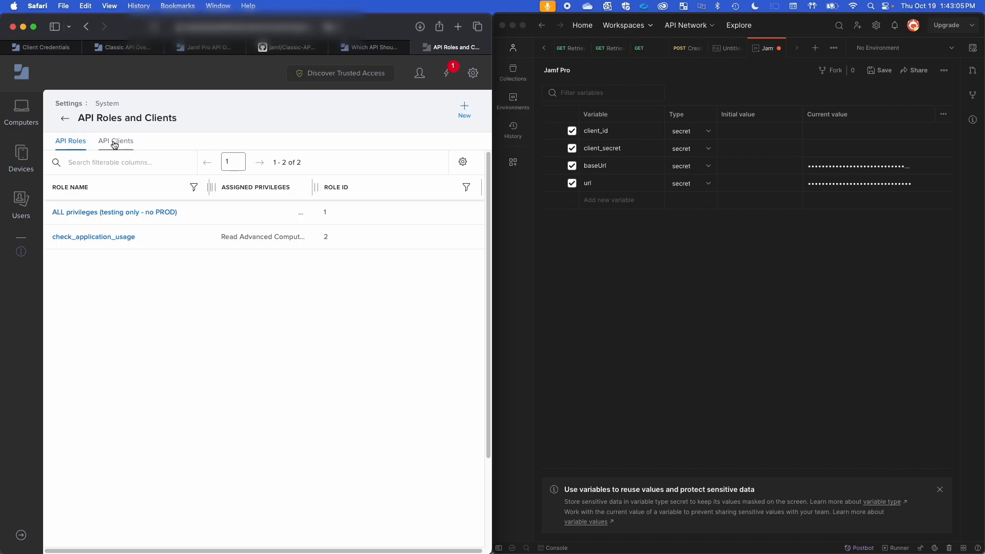
- Open the list of API clients and start a new API client with the display name Test
click(593, 220)
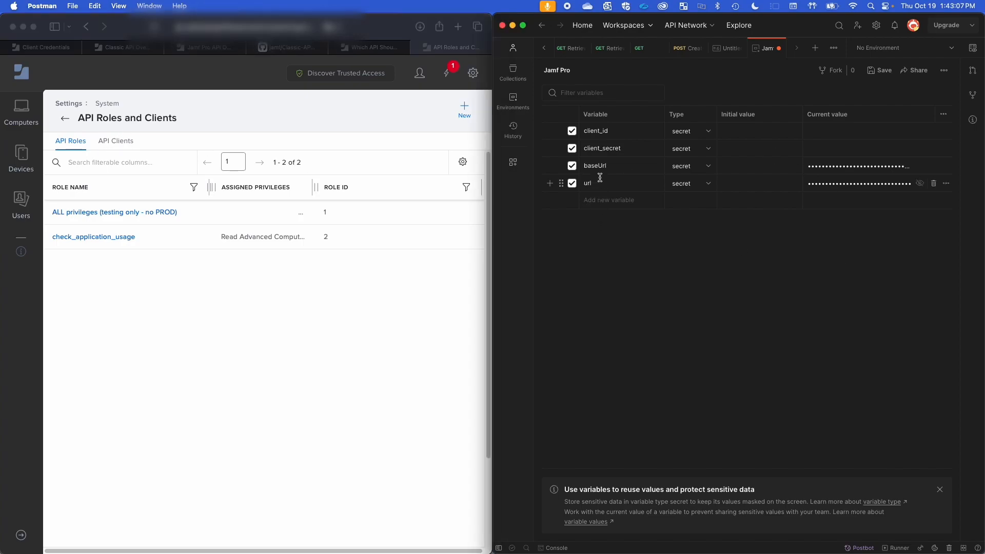
click(200, 137)
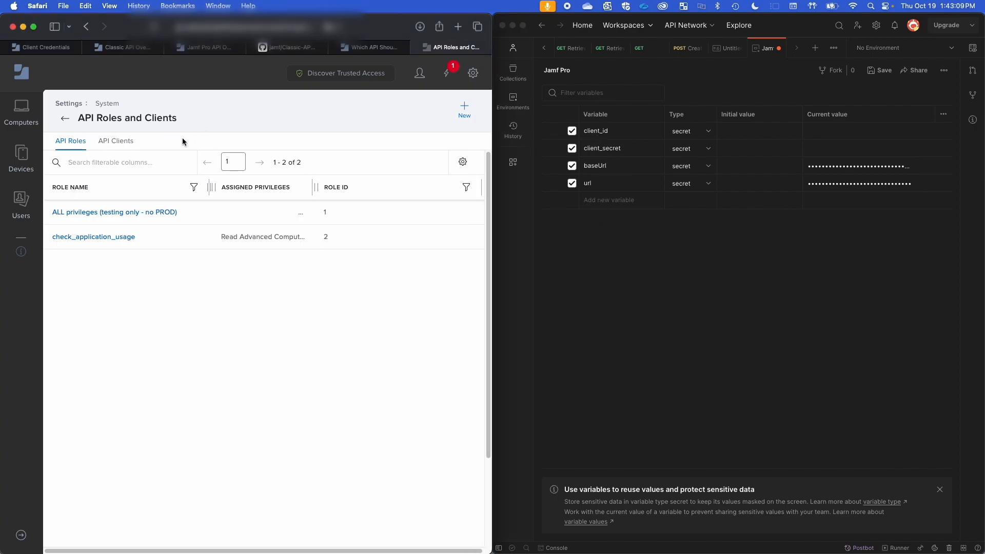
click(123, 144)
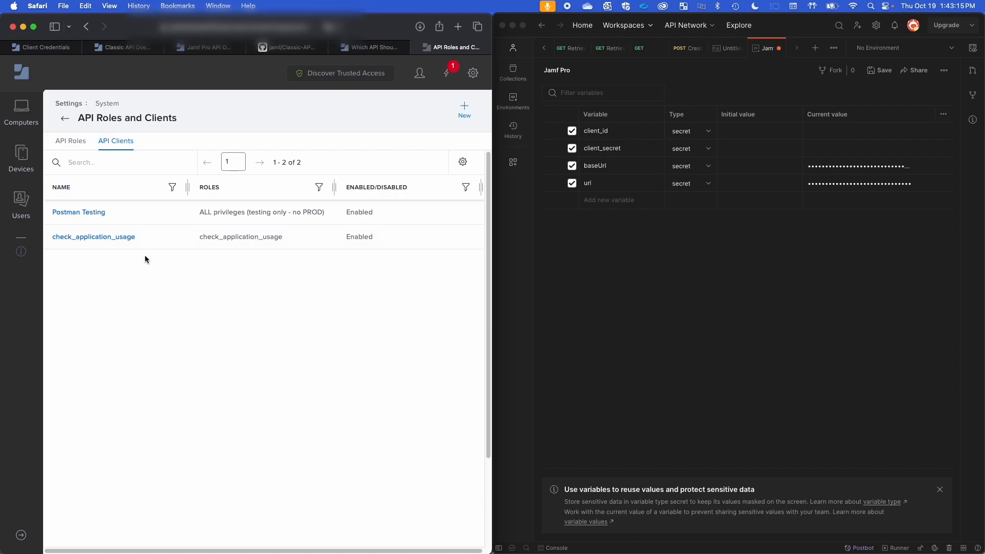
drag(109, 212, 47, 208)
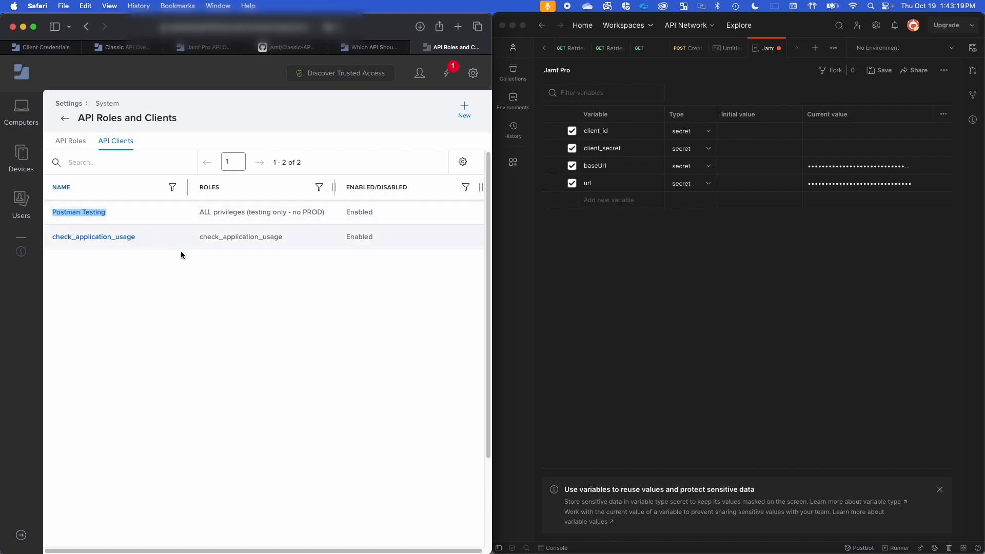
click(465, 110)
click(95, 164)
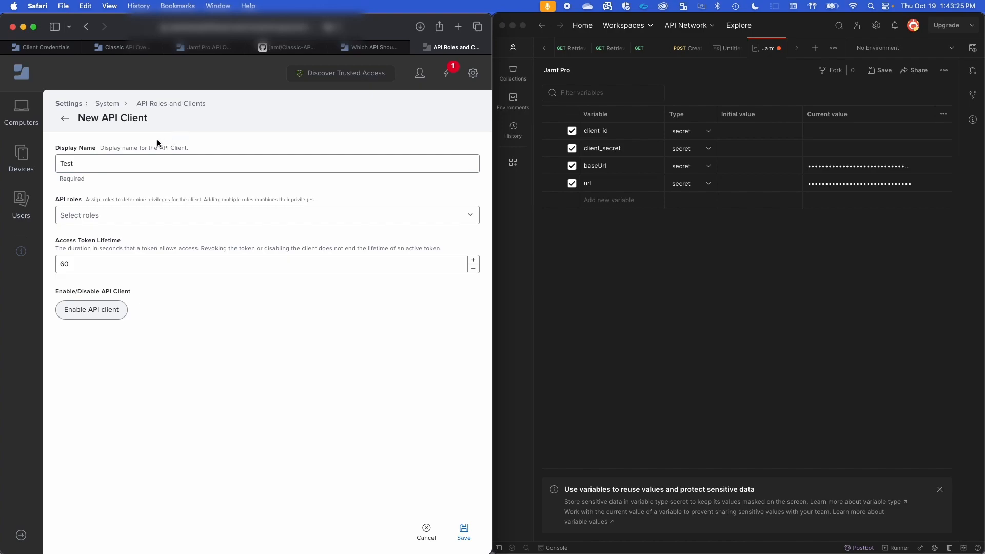
- Assign the "ALL privileges (testing only - no PROD)" role to the new API client, enable the client and save it
click(125, 214)
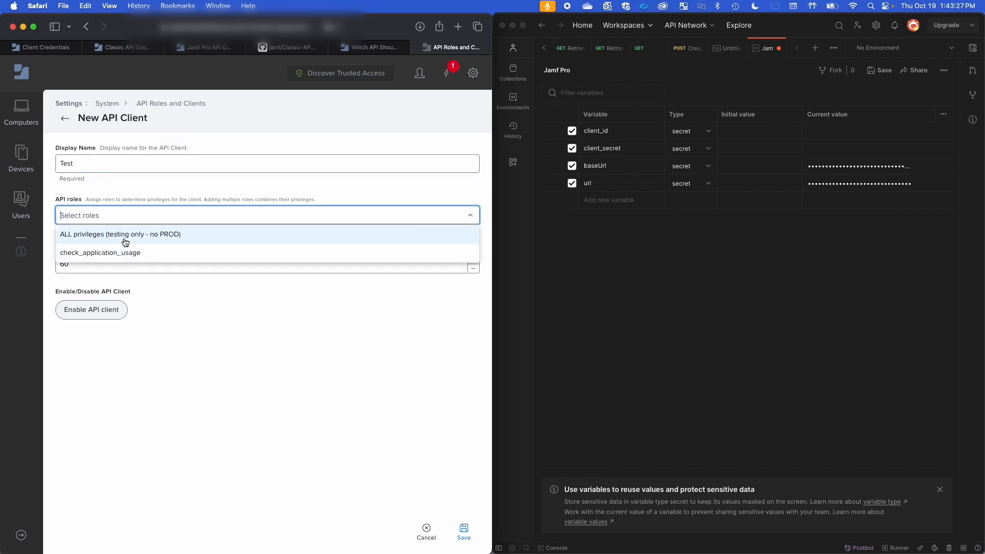
click(140, 181)
click(137, 213)
click(208, 300)
click(163, 262)
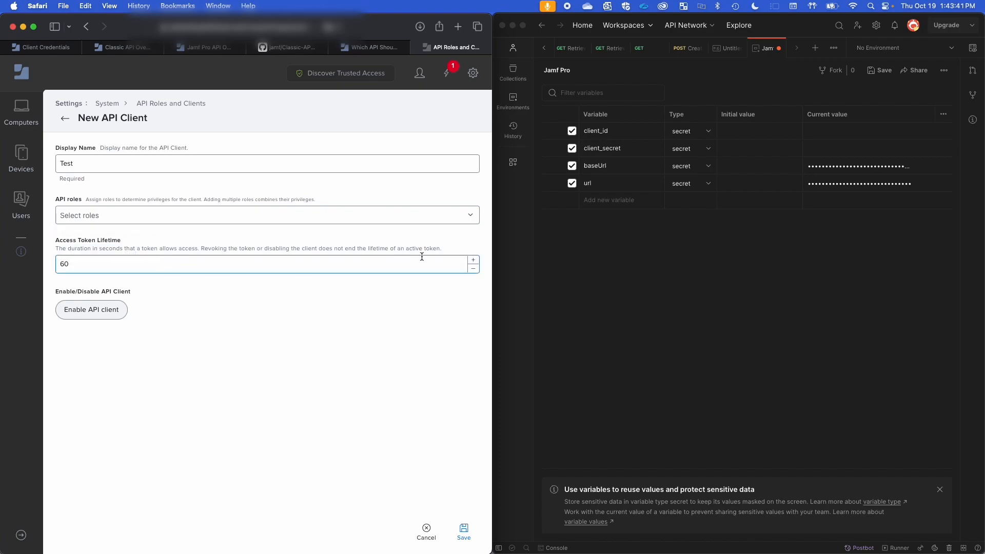
click(356, 267)
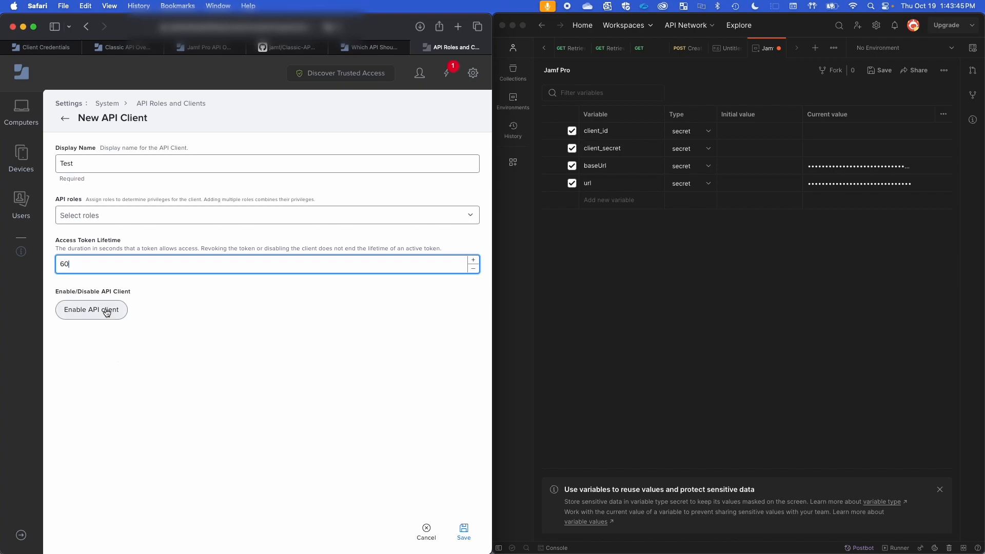
click(90, 220)
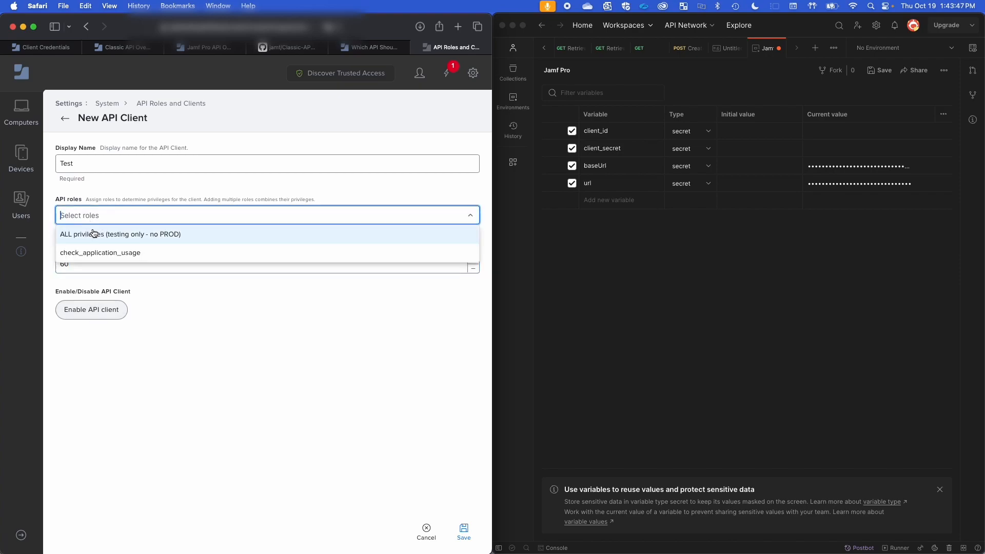
click(92, 234)
click(150, 317)
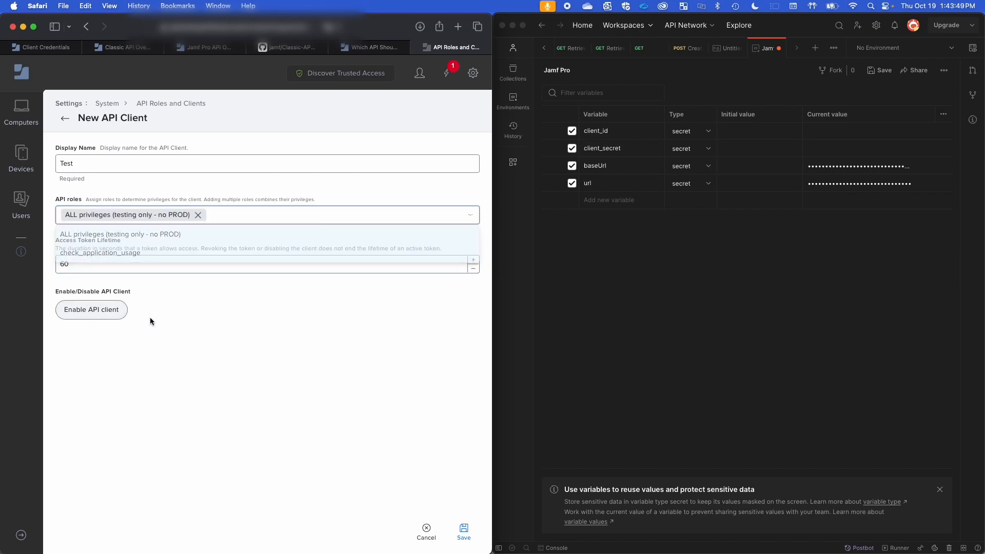
click(97, 311)
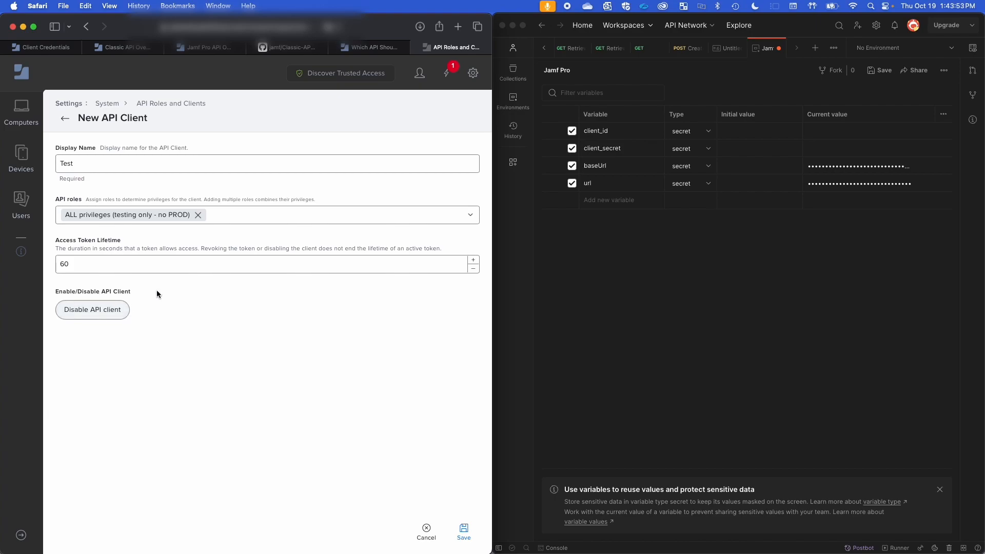
click(463, 537)
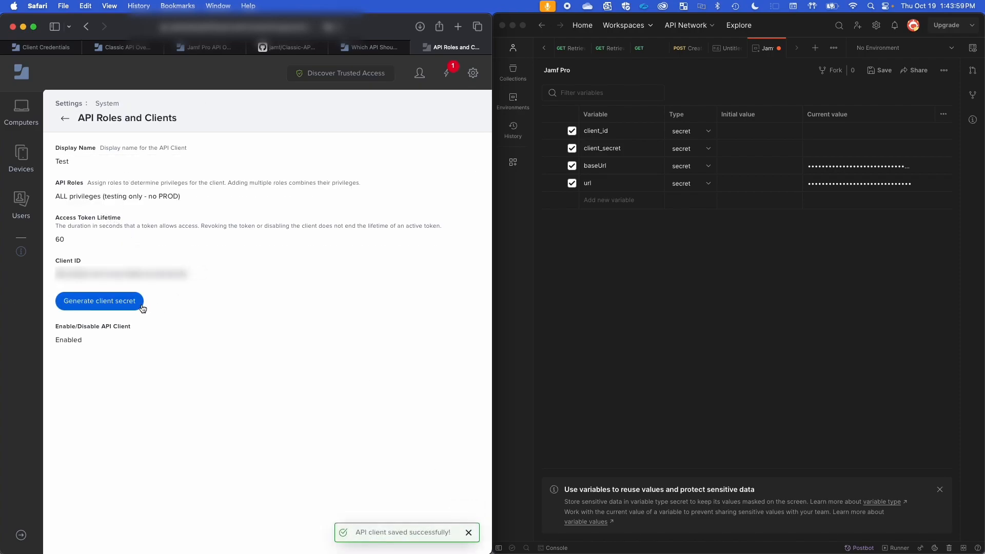
- Generate a client secret for the Test API client
drag(199, 275, 57, 274)
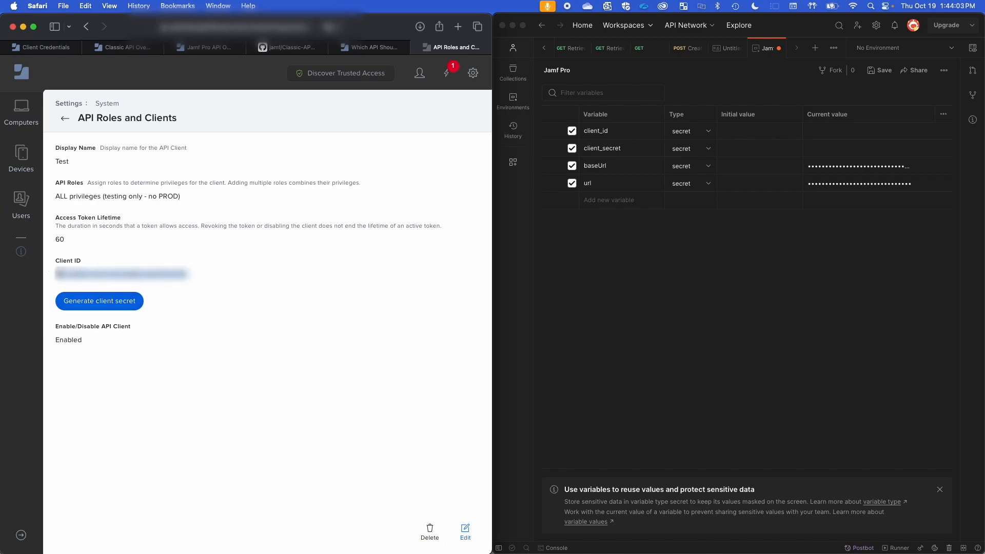
click(162, 307)
click(125, 306)
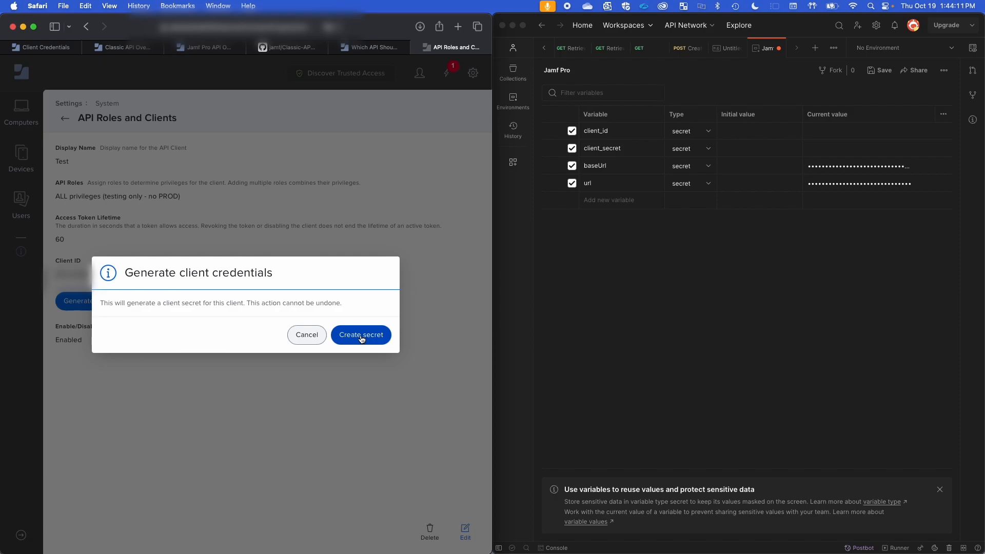
click(362, 336)
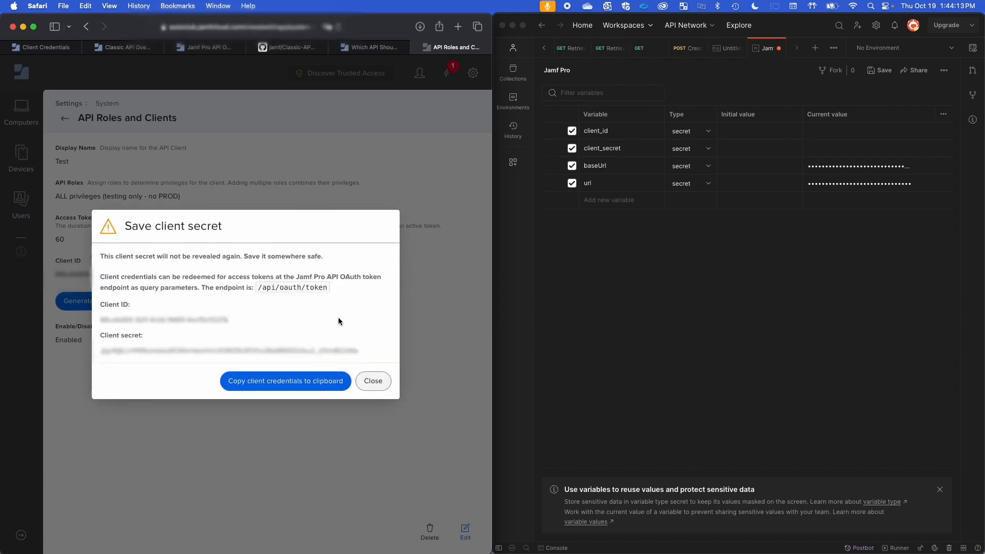
- Read the notice about saving the client secret and the OAuth token endpoint for redeeming the client credentials
drag(100, 256, 336, 256)
click(335, 256)
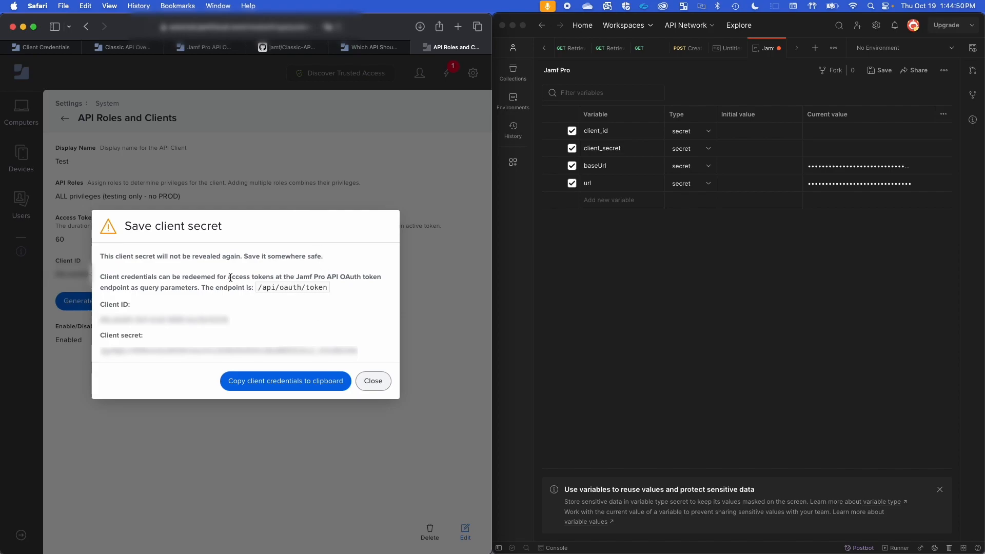
click(297, 278)
drag(329, 289, 257, 287)
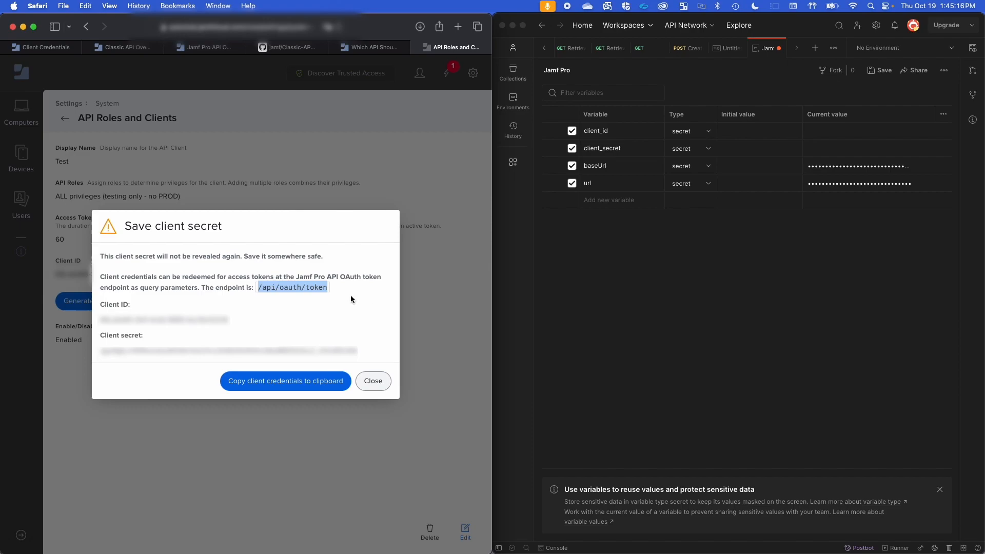
click(334, 293)
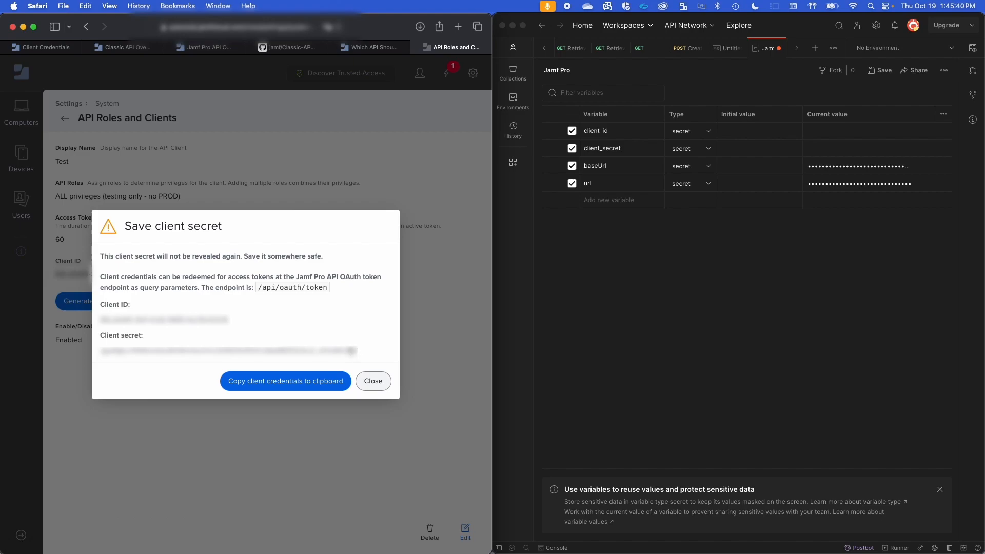
- Copy the generated client secret from Jamf Pro into the current value of the client_secret variable in Postman
triple_click(168, 317)
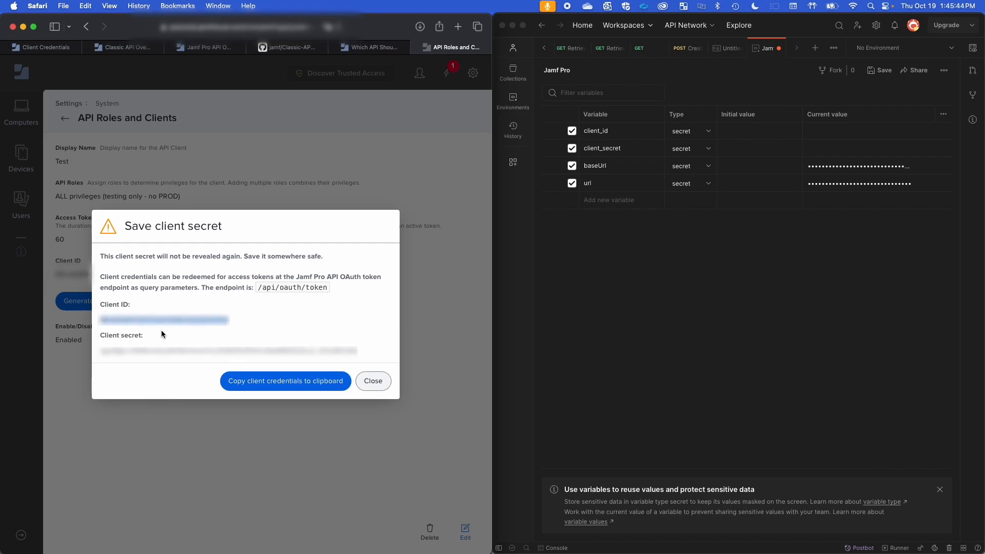
drag(361, 351, 116, 351)
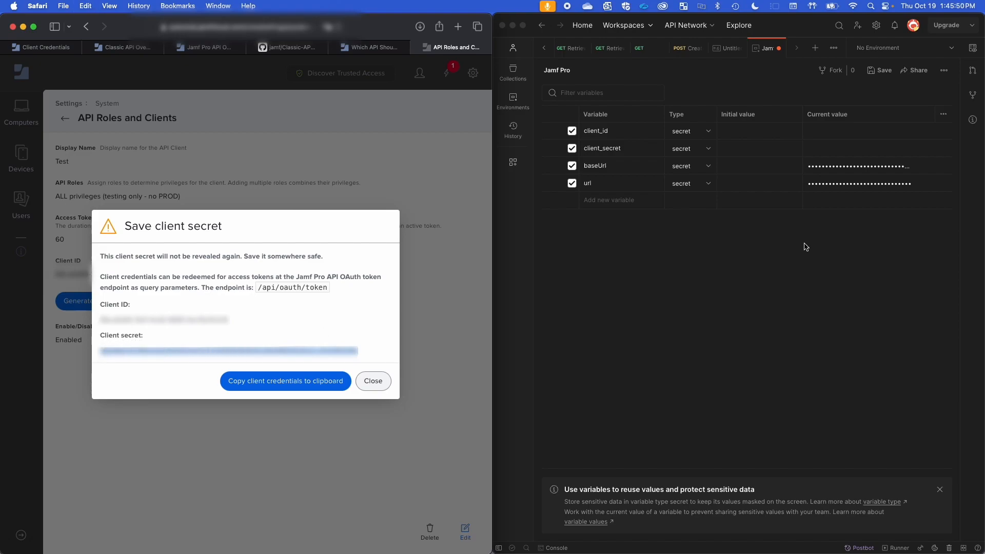
click(836, 150)
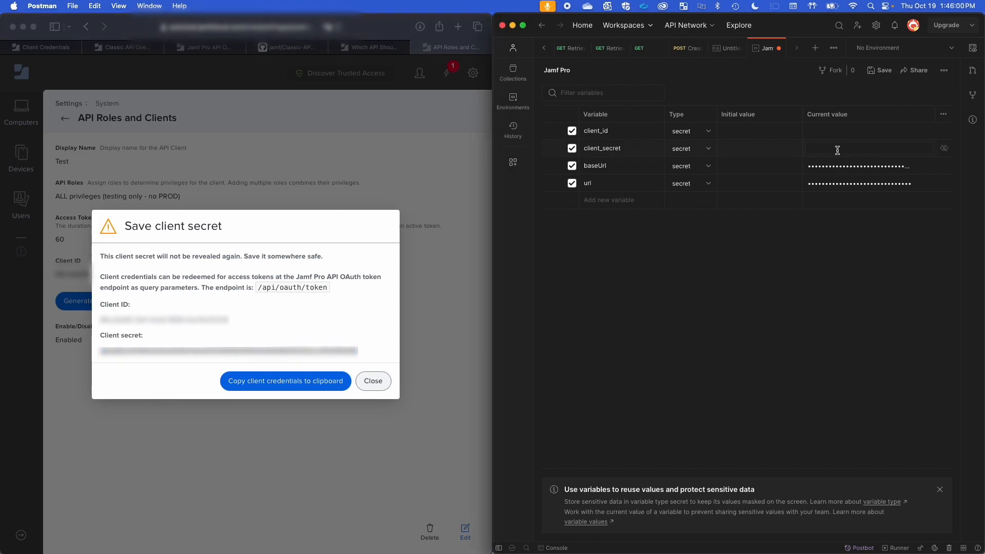
key(super+v)
- Copy the client ID from Jamf Pro into the current value of the client_id variable in Postman
click(236, 319)
drag(231, 319, 101, 320)
key(super+c)
click(828, 132)
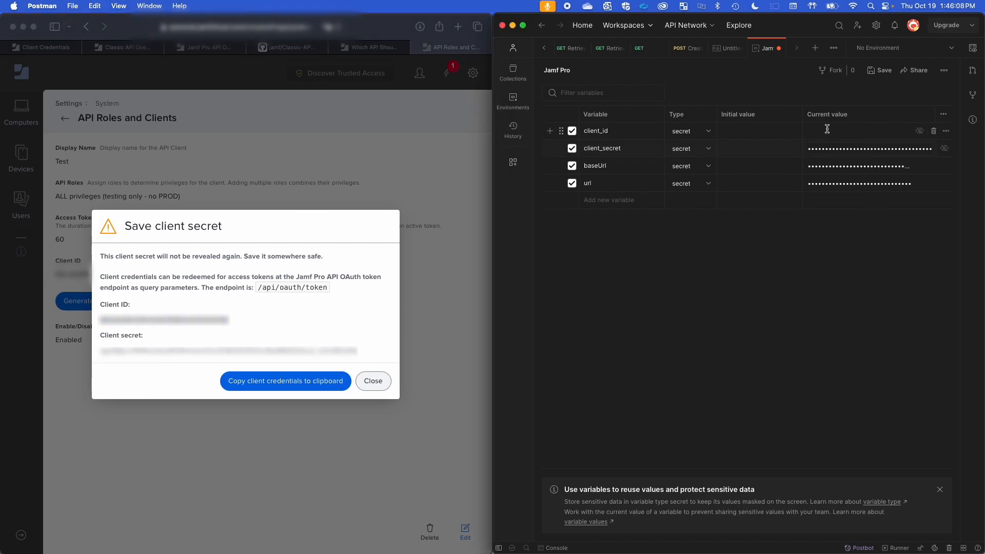
key(super+v)
- Save the Jamf Pro environment in Postman and close the client secret notice in Jamf Pro
click(761, 304)
click(884, 72)
click(374, 381)
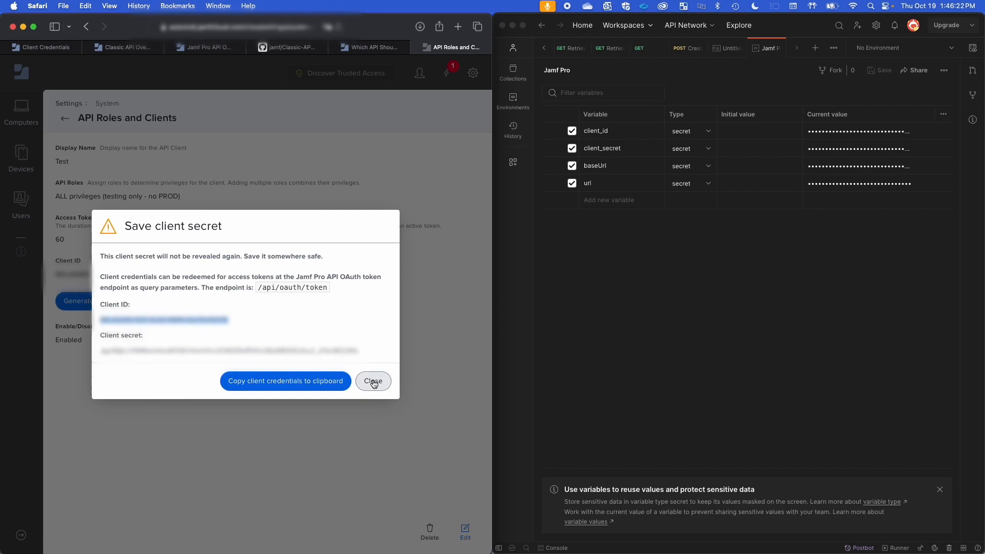
click(374, 383)
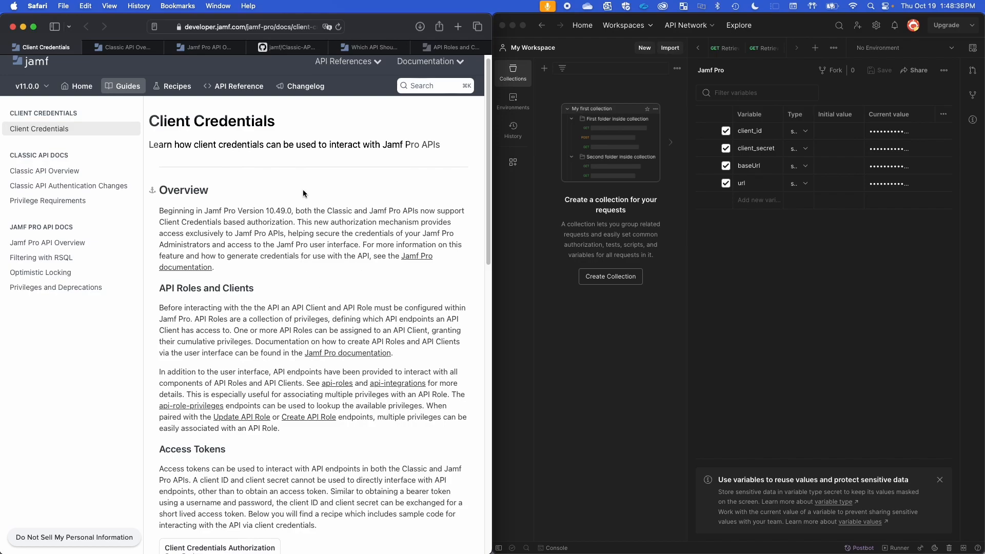
- Fork the Jamf Pro API collection from the Client Credentials documentation into My Workspace and expand it in the Postman desktop app
scroll(303, 194, down, 10)
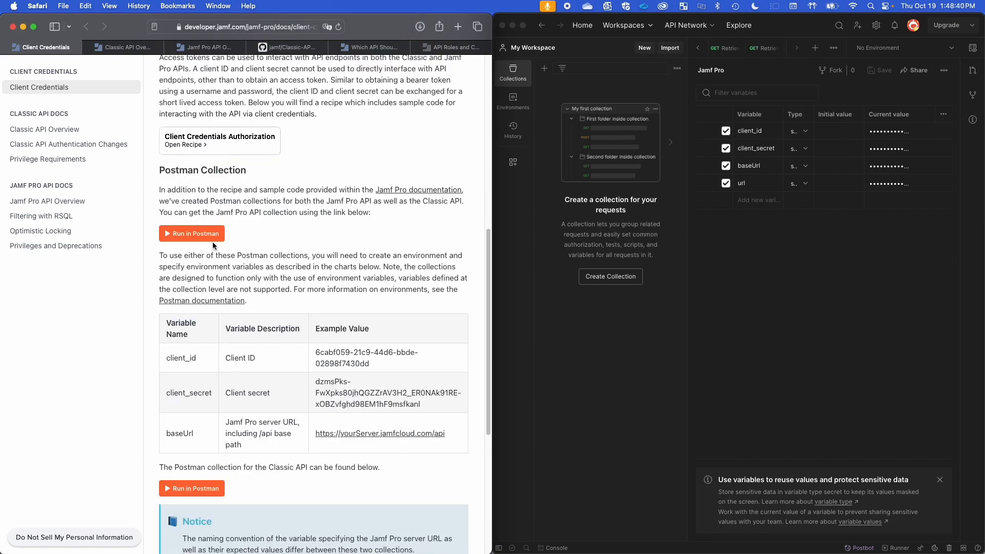
click(196, 238)
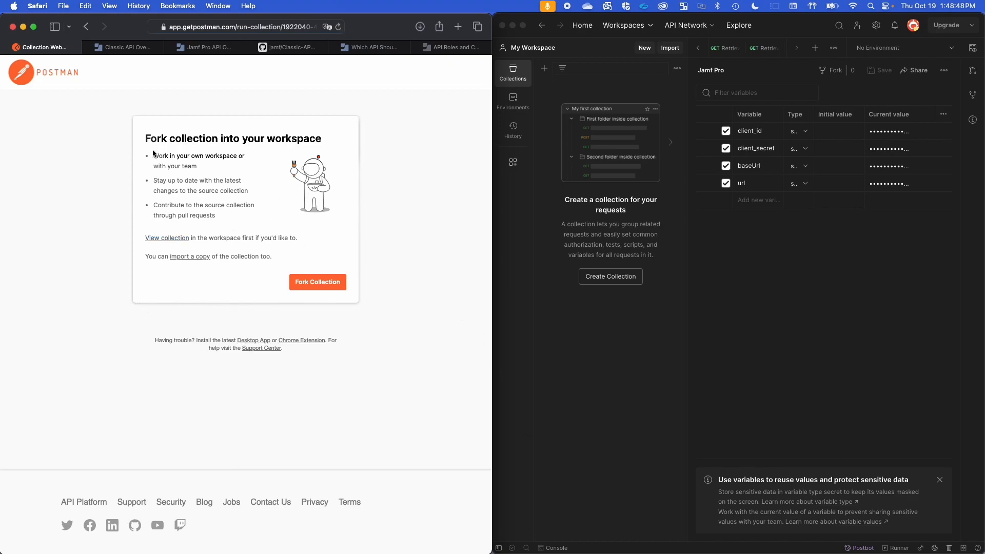
click(321, 285)
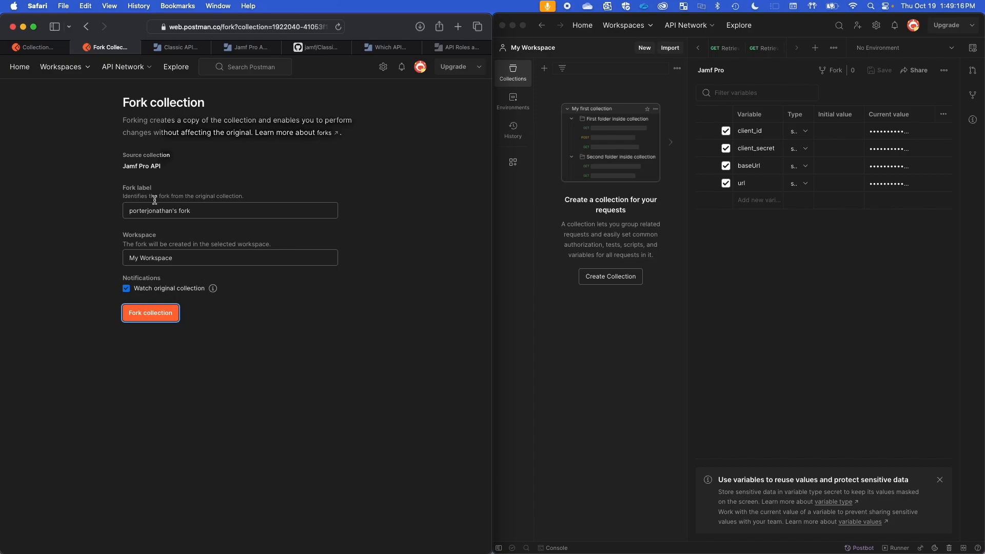
click(171, 318)
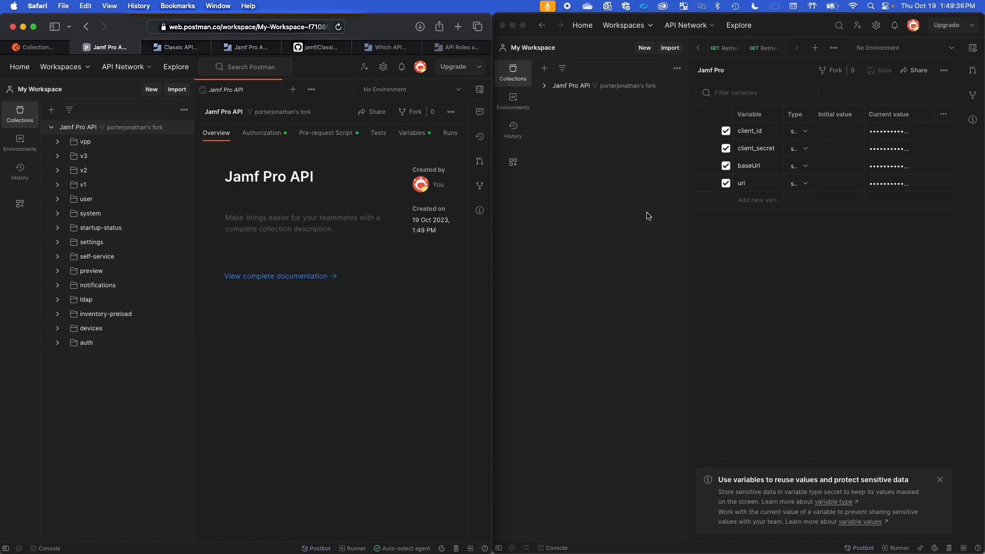
click(613, 157)
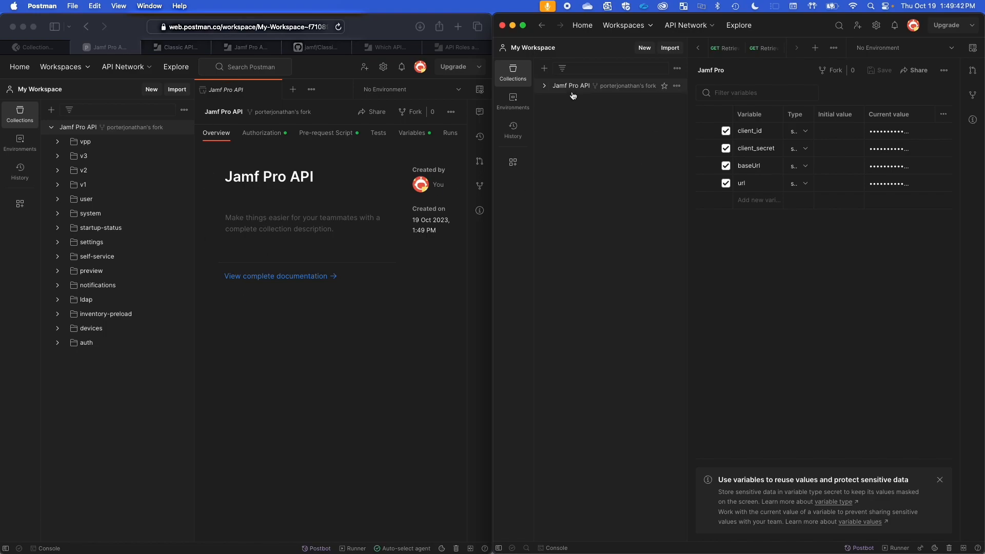
click(546, 88)
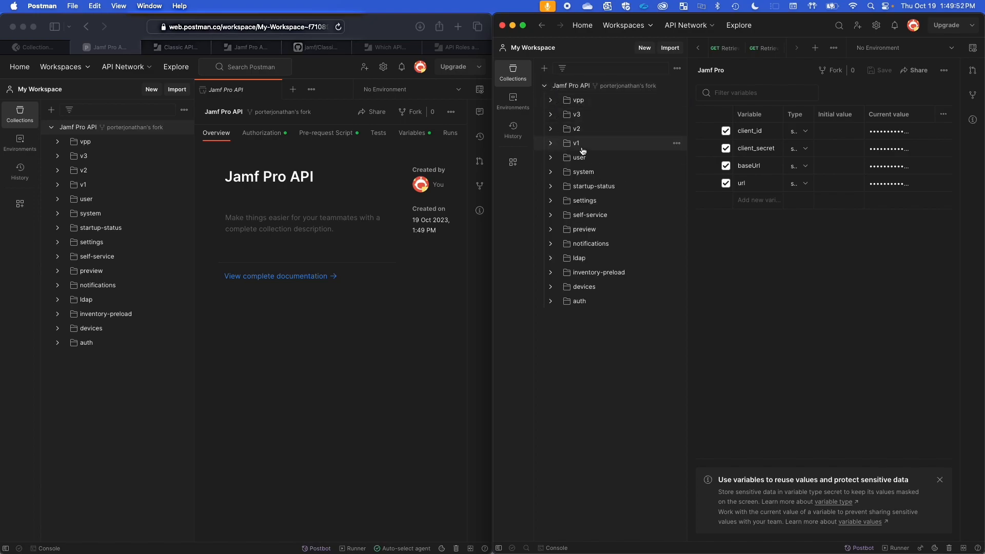
- Close the forked Jamf Pro API collection's page in Safari and reopen the Client Credentials documentation in a fresh tab
click(349, 24)
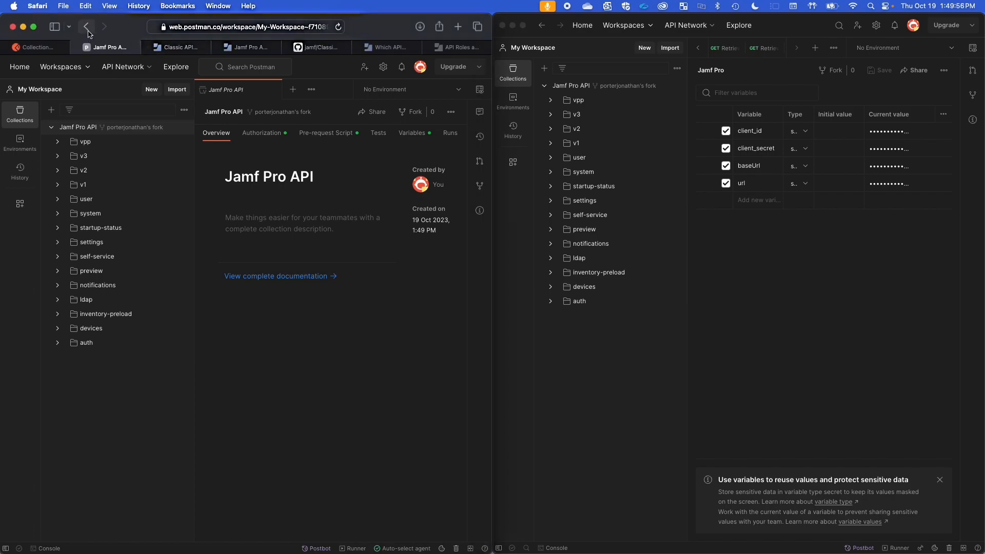
click(57, 47)
click(86, 26)
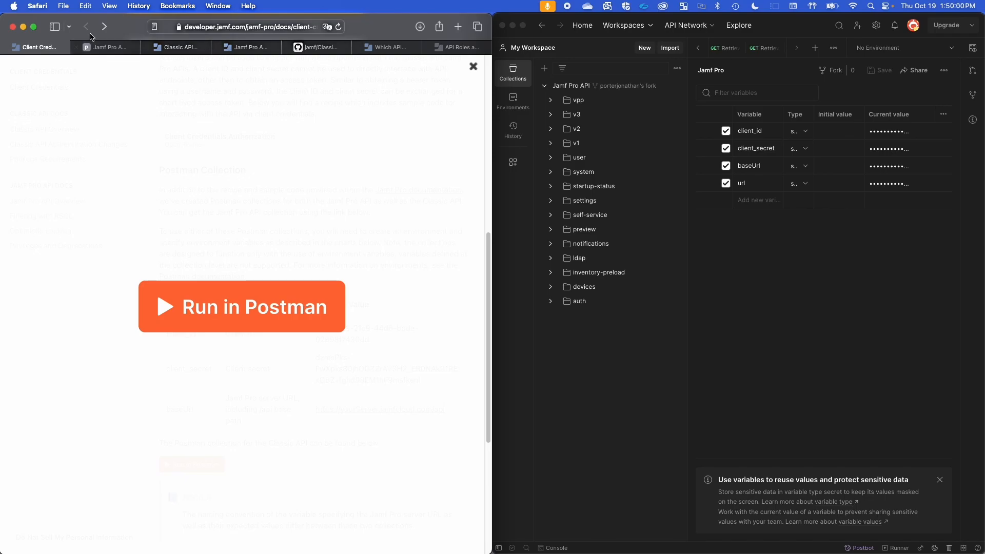
click(81, 50)
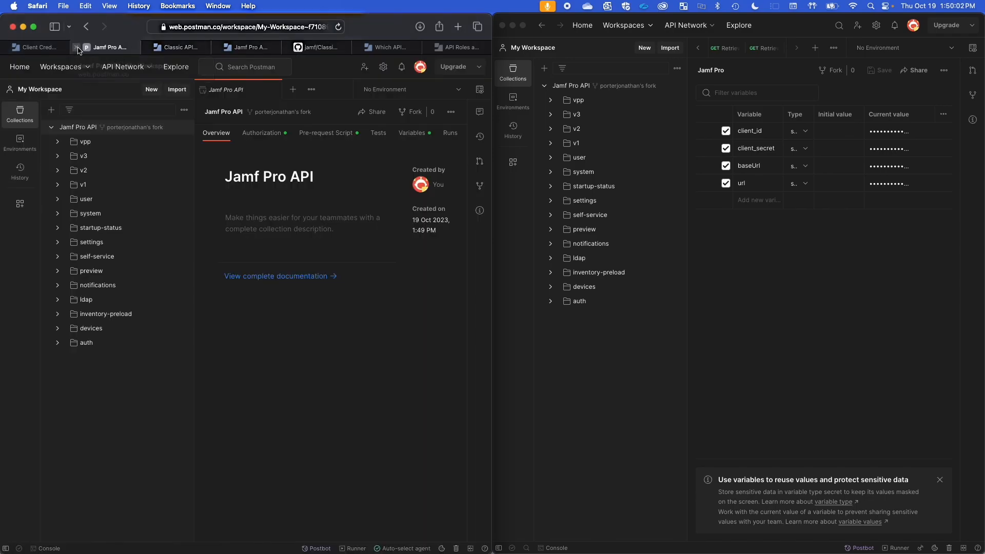
click(77, 48)
click(111, 47)
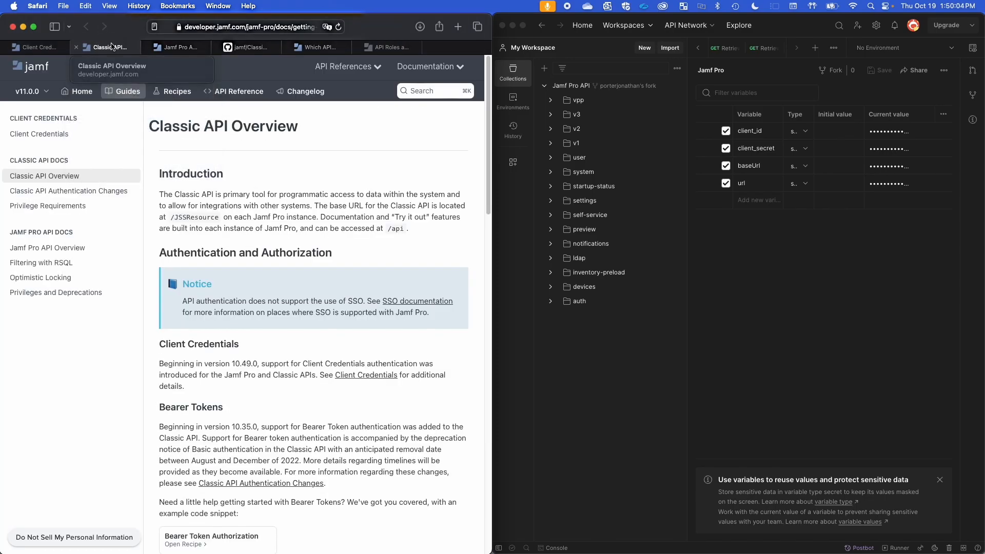
super+click(59, 135)
drag(177, 47, 107, 50)
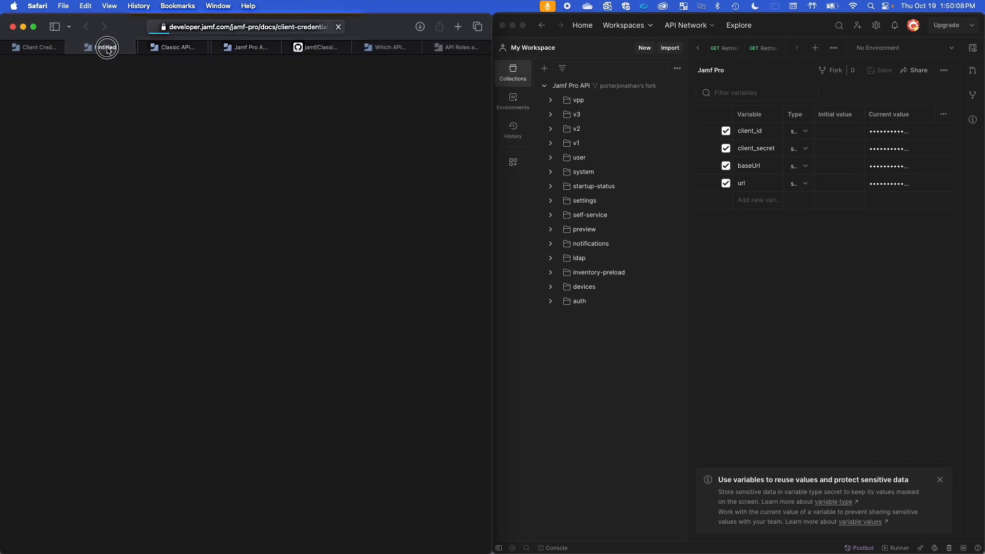
click(5, 47)
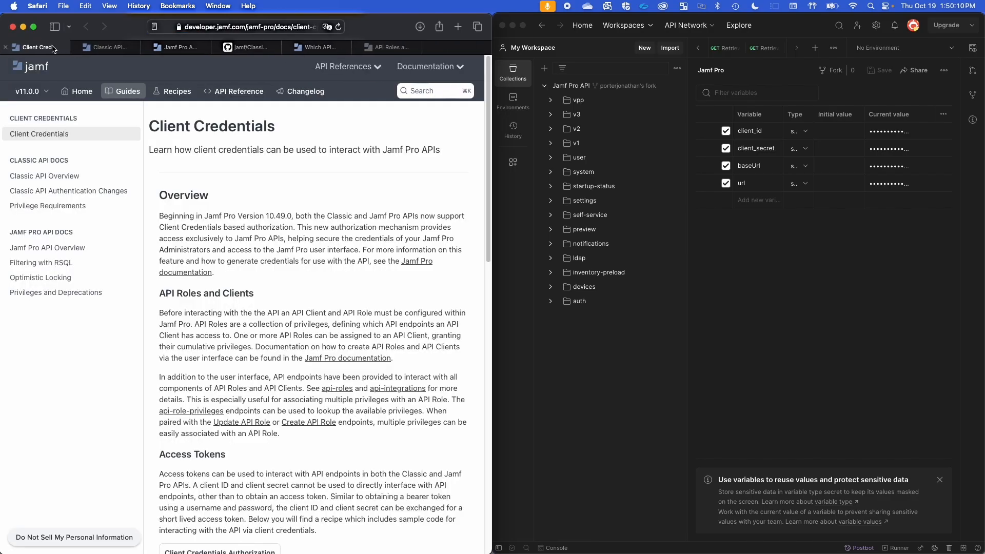
- Fork the Classic API (v10.49.0+) collection from the Client Credentials documentation into My Workspace, watching the original collection
scroll(304, 331, down, 12)
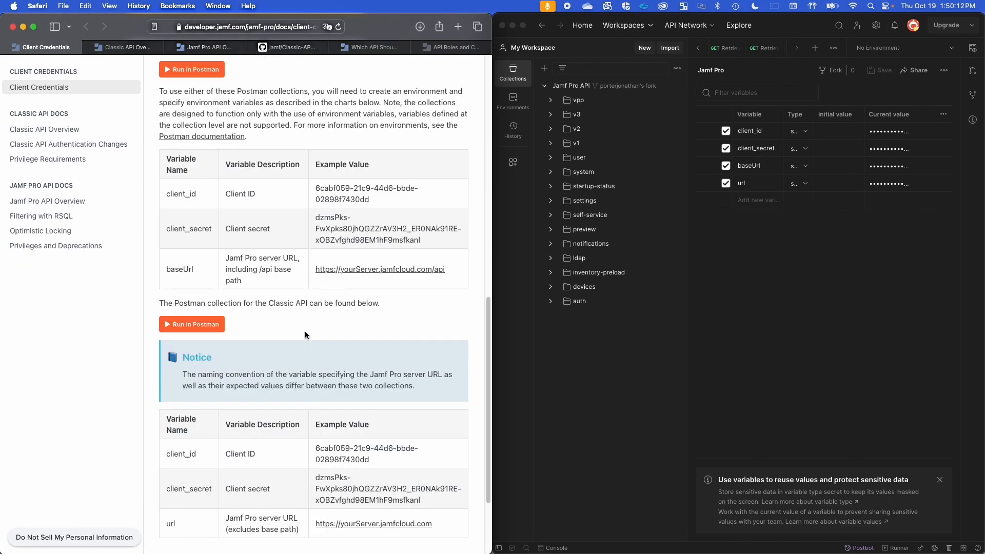
scroll(305, 335, down, 4)
scroll(300, 330, up, 4)
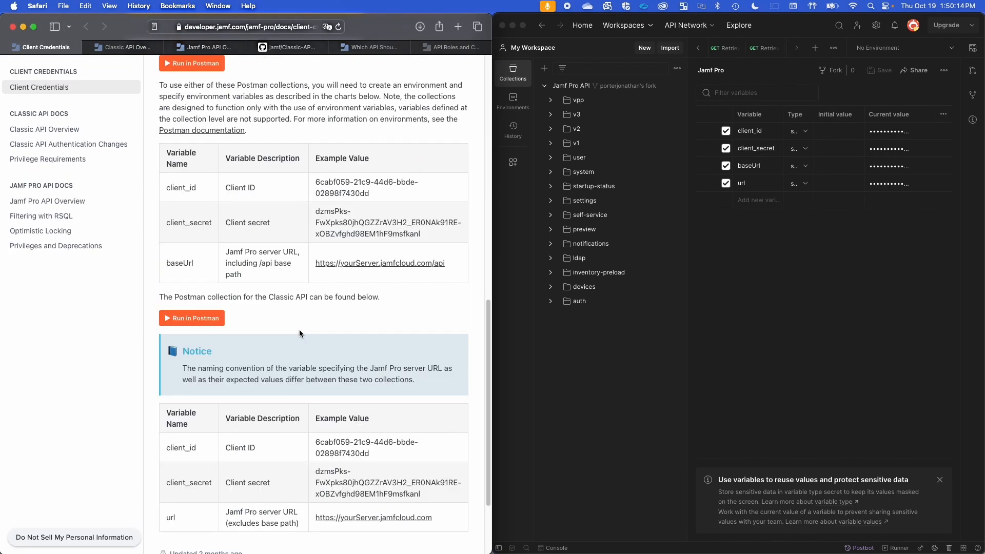
drag(307, 297, 265, 299)
scroll(157, 315, up, 4)
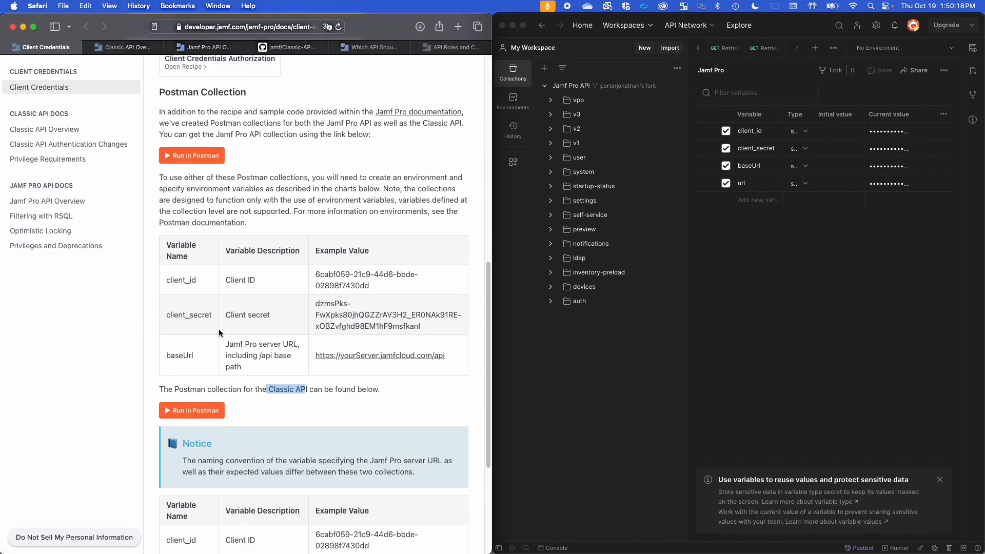
scroll(216, 313, down, 9)
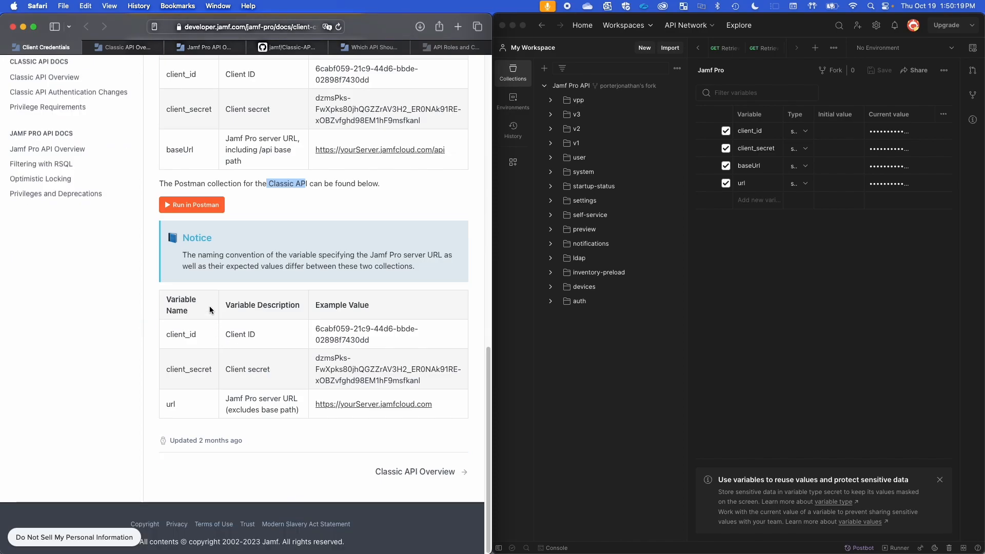
click(192, 204)
click(244, 306)
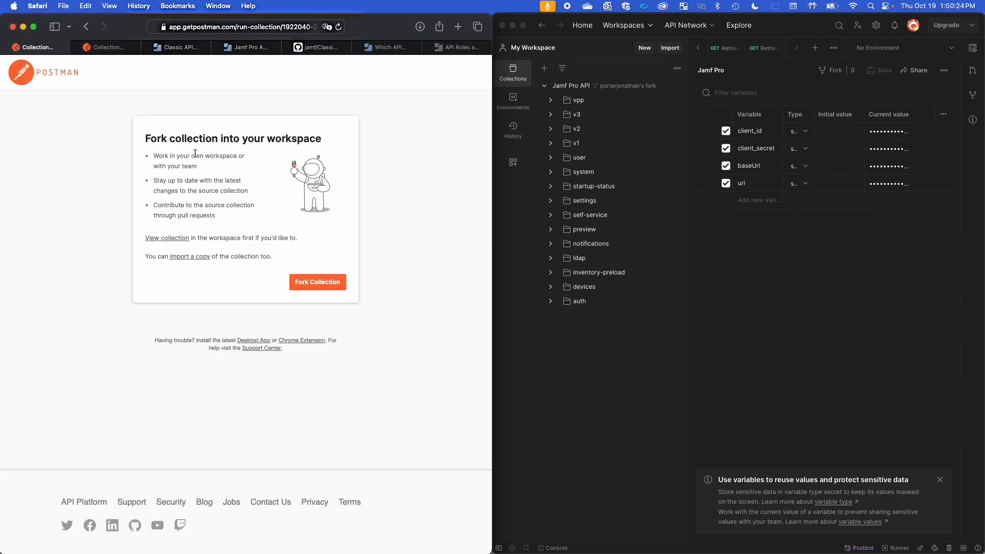
click(323, 284)
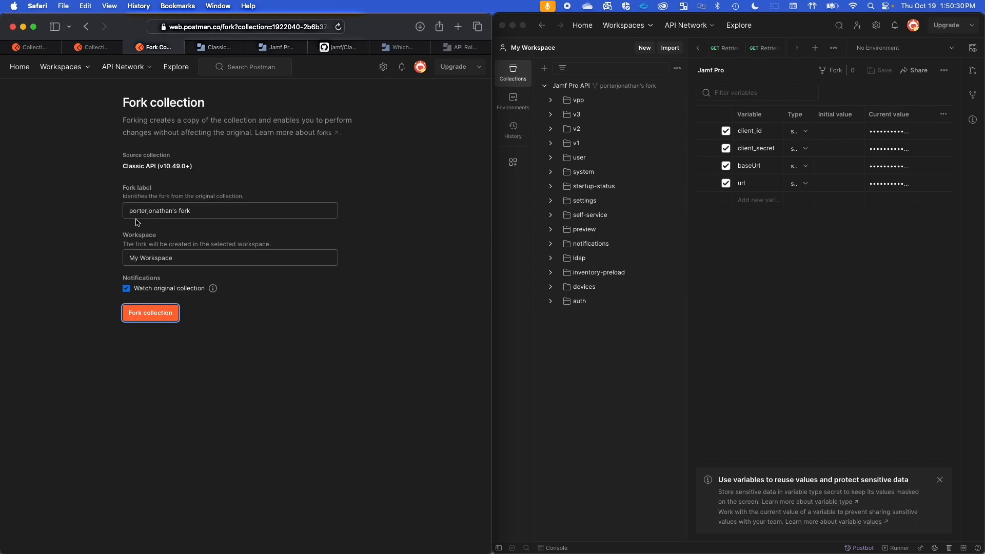
click(152, 317)
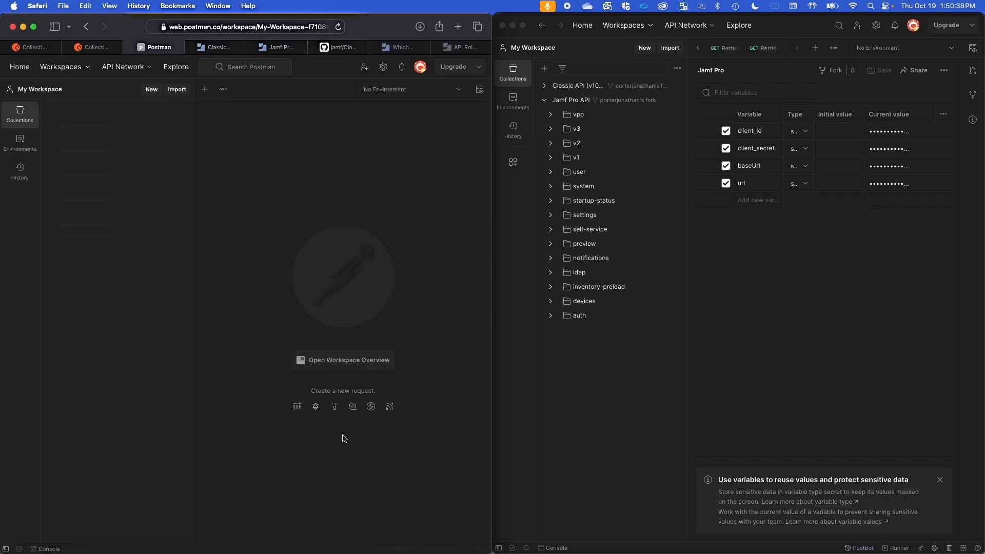
- Expand the forked Classic API collection in the Postman desktop app and open its overview
click(547, 88)
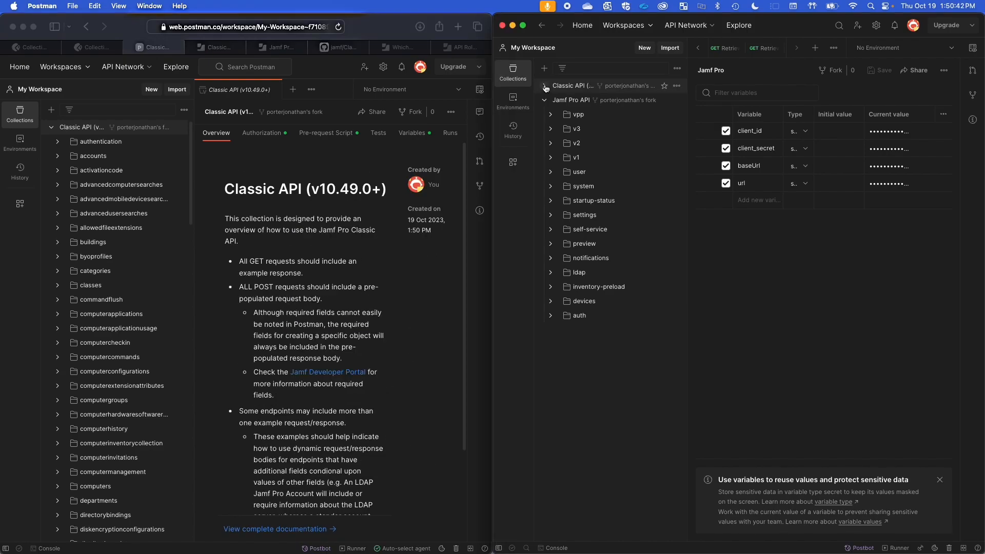
click(547, 88)
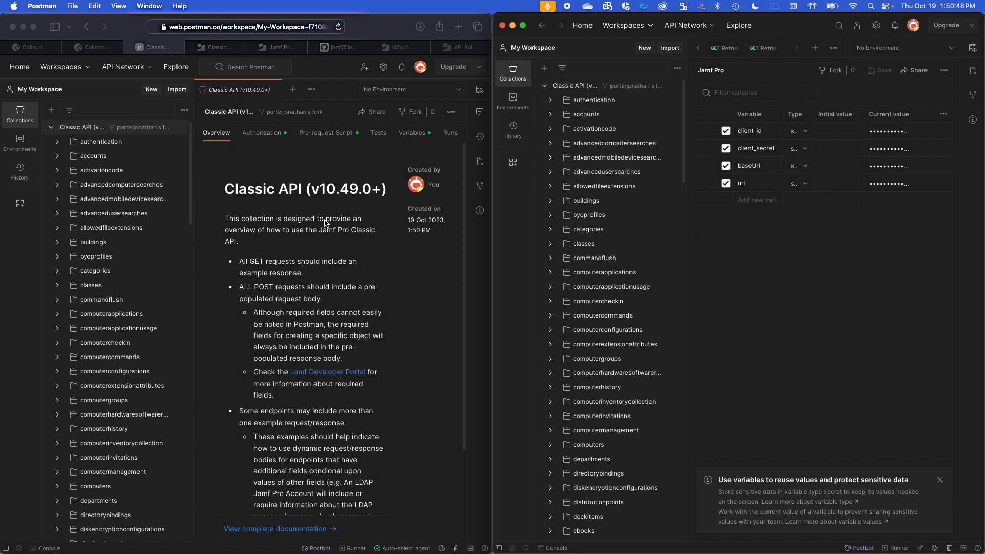
click(574, 91)
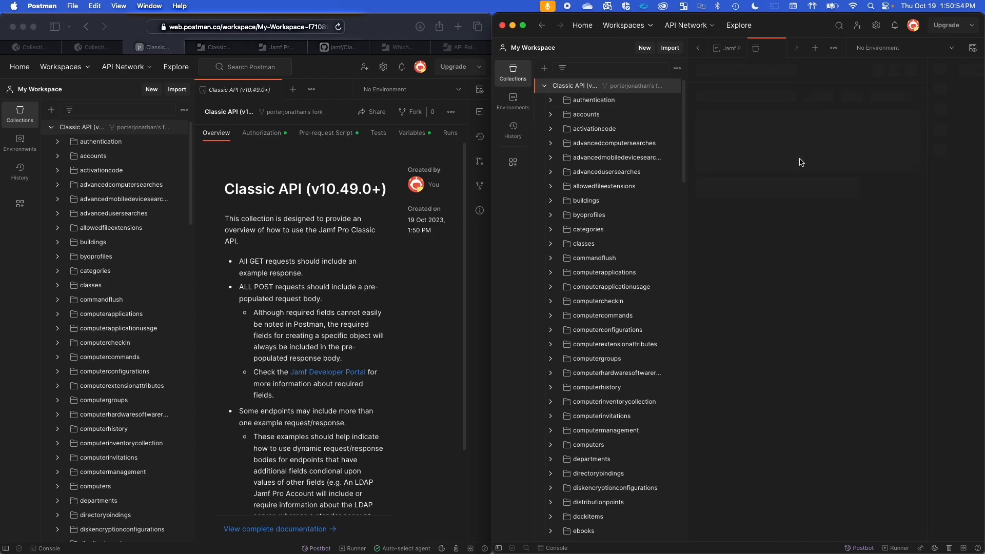
- Read the Classic API collection's description in Safari, covering the GET and POST requests and the endpoints with several examples
click(255, 264)
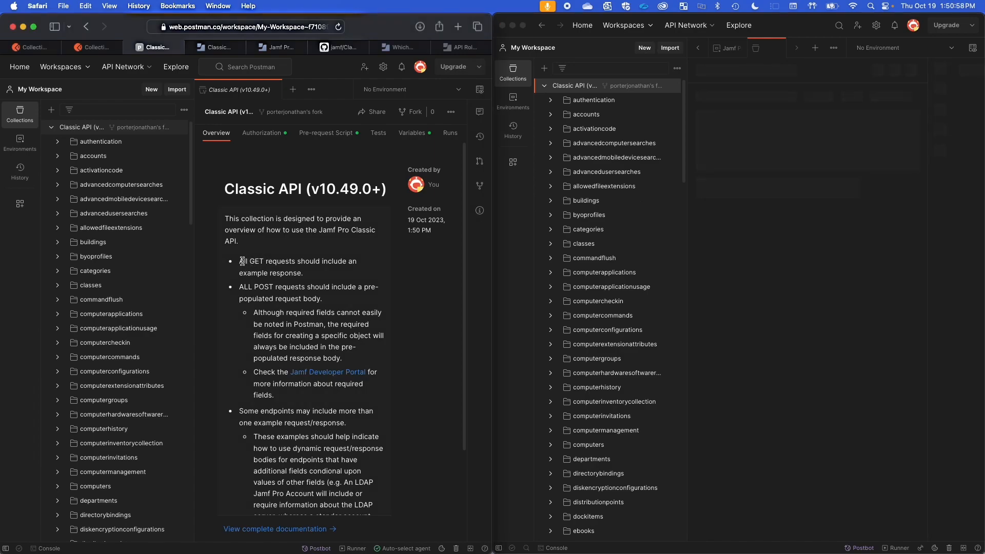
drag(241, 261, 324, 271)
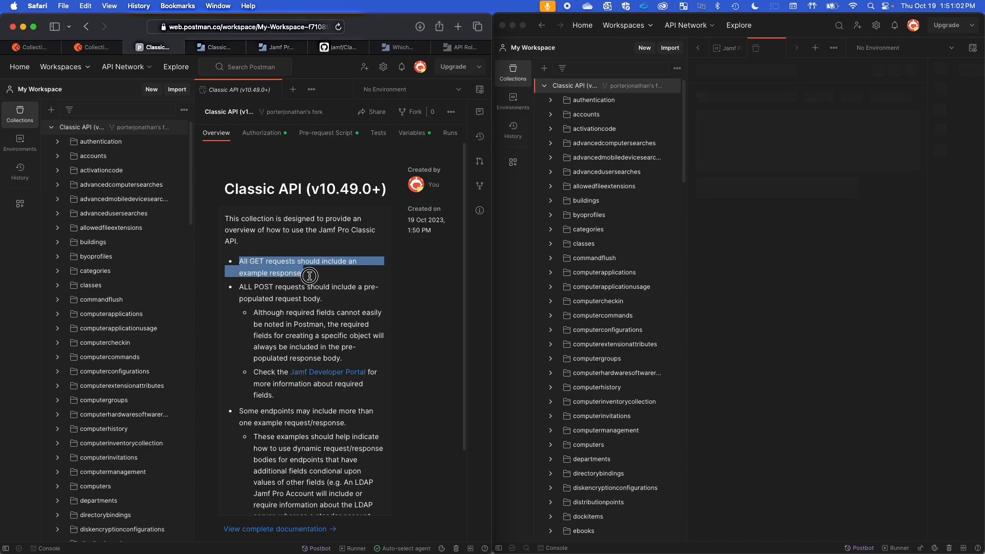
click(311, 280)
drag(243, 287, 332, 300)
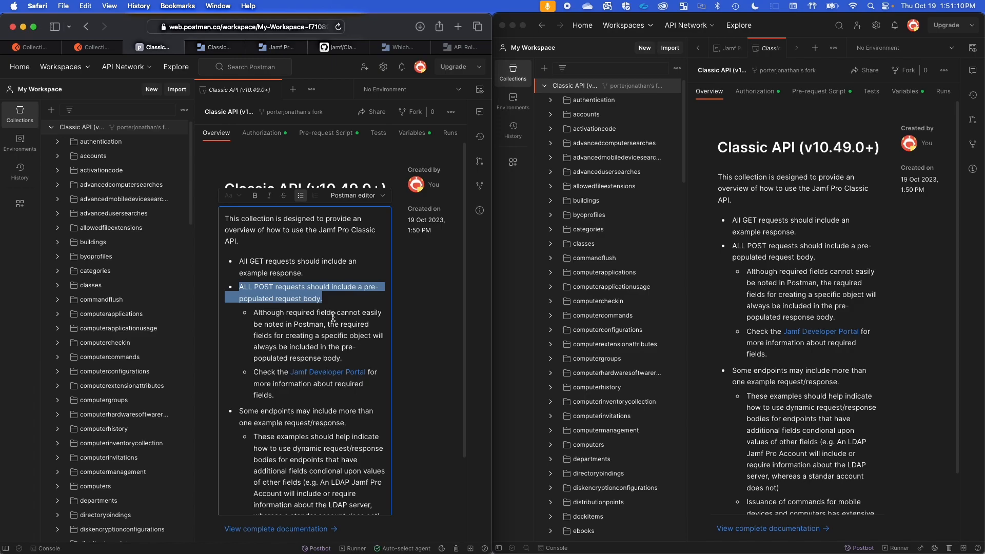
click(332, 314)
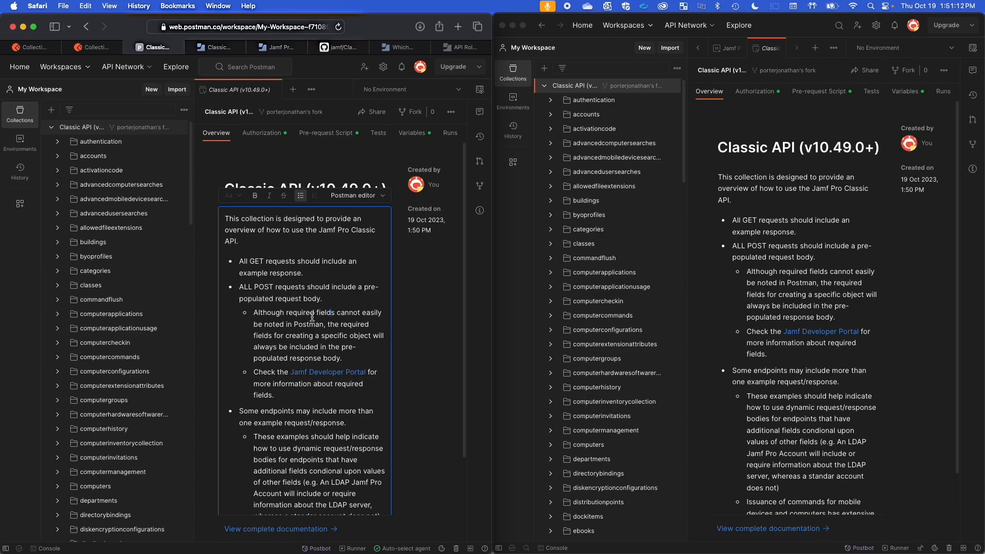
scroll(300, 316, down, 1)
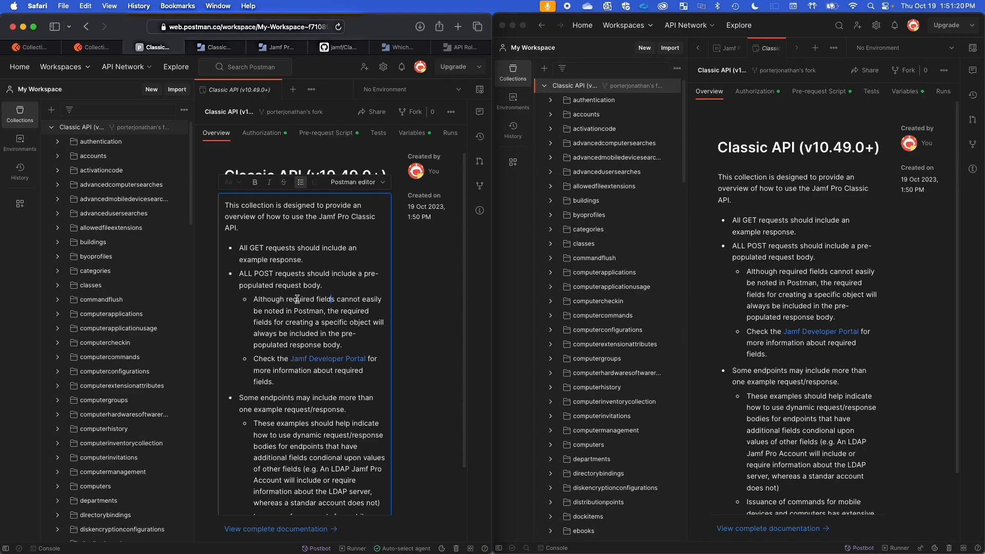
scroll(293, 298, down, 6)
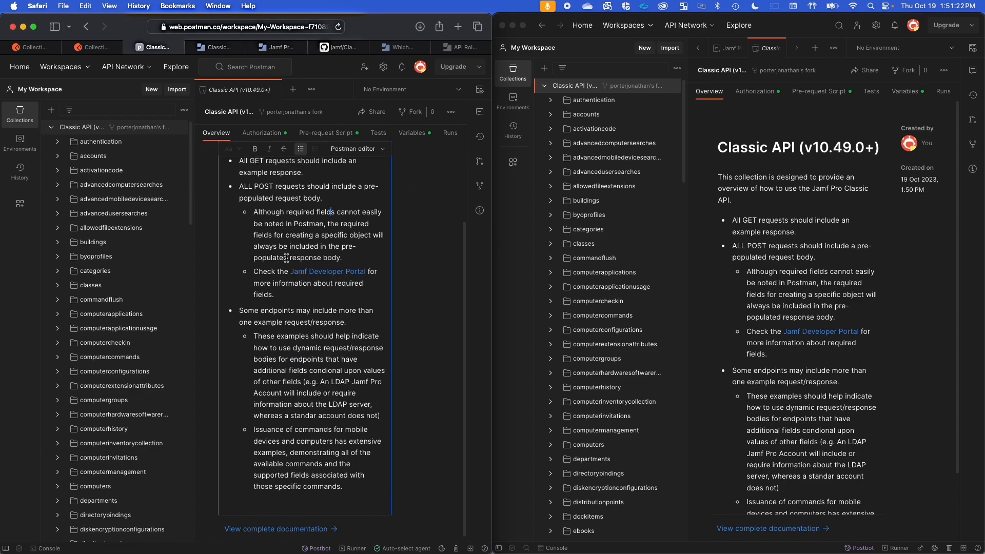
scroll(308, 292, down, 1)
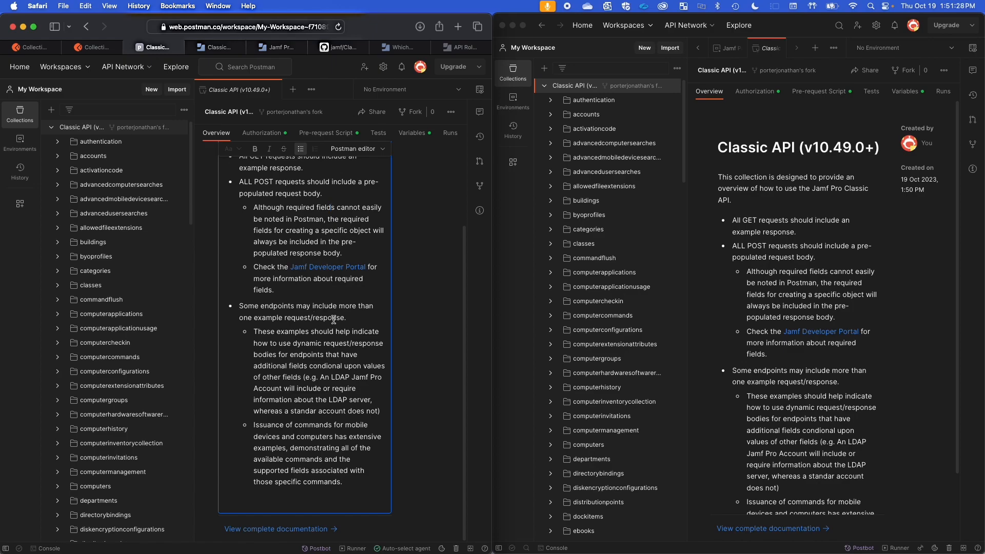
- Read the Classic API description's notes on dynamic request bodies for endpoints with conditional fields, such as LDAP accounts
double_click(301, 365)
drag(302, 366, 316, 383)
click(328, 398)
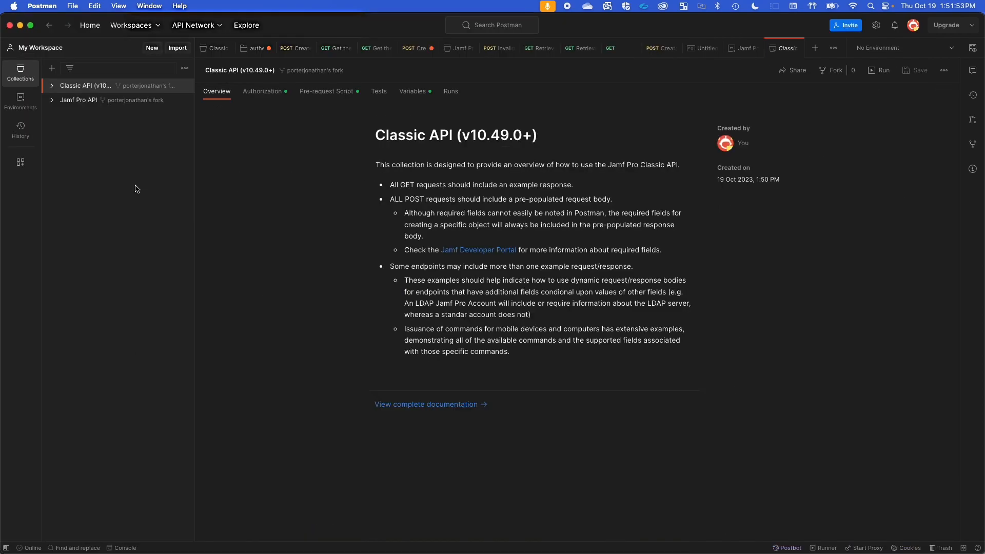
- Review the Jamf Pro environment's variables in the Postman desktop app and return to the collections list
click(20, 100)
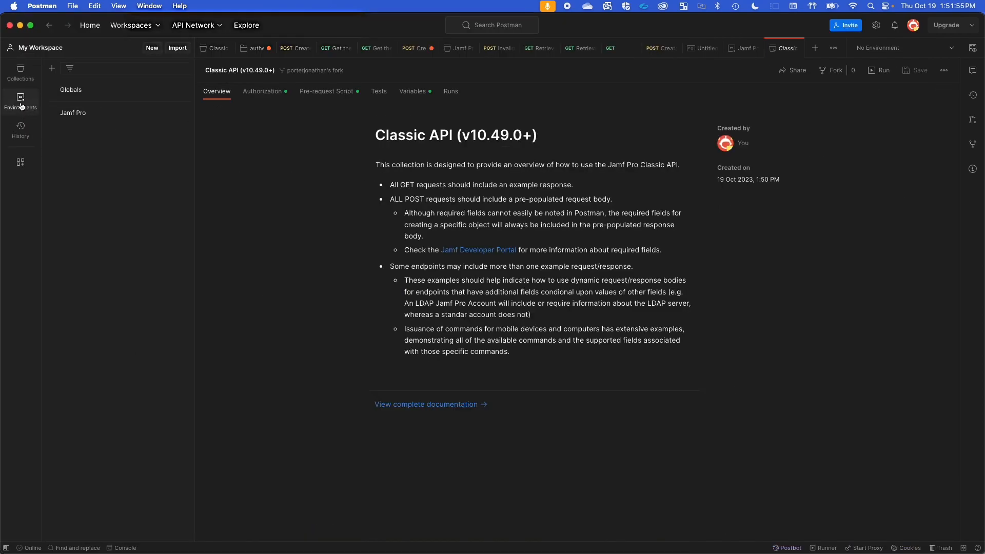
click(122, 111)
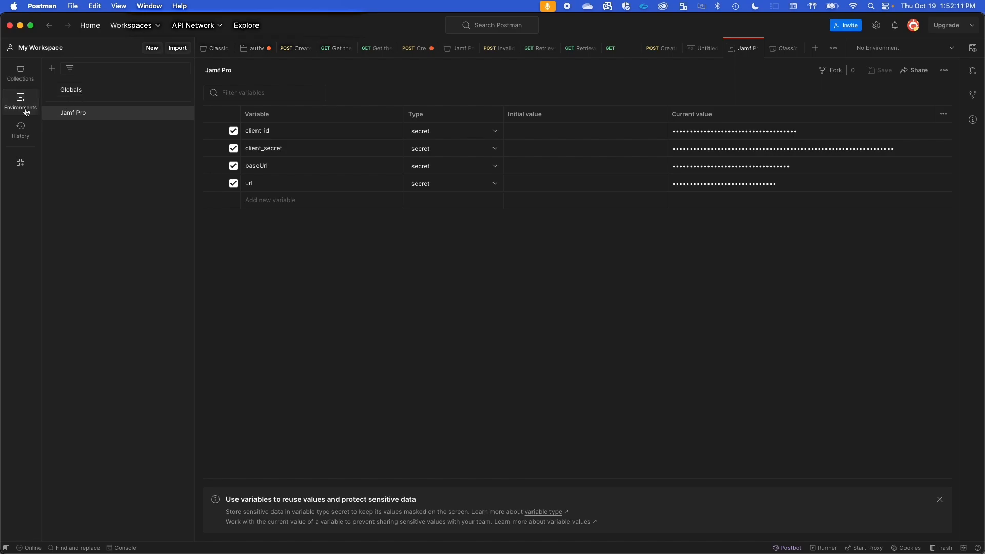
click(20, 77)
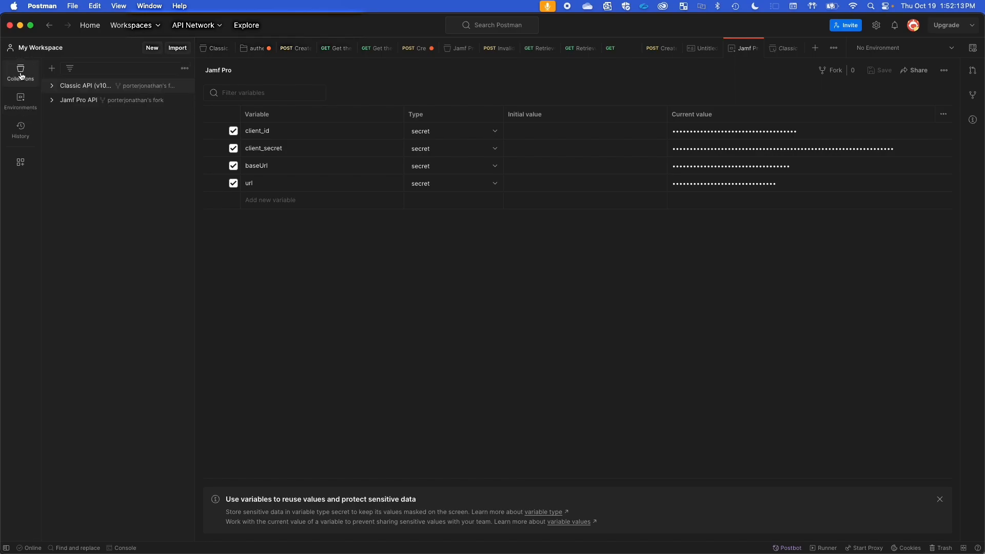
- Expand the Classic API collection, look through its folders, and open the buildings folder's overview and description
click(52, 87)
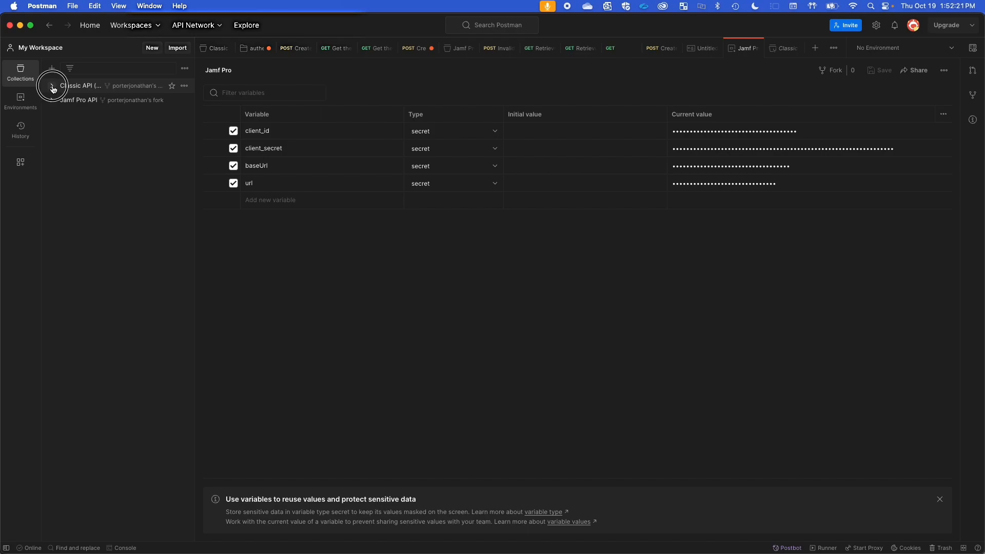
scroll(157, 219, down, 15)
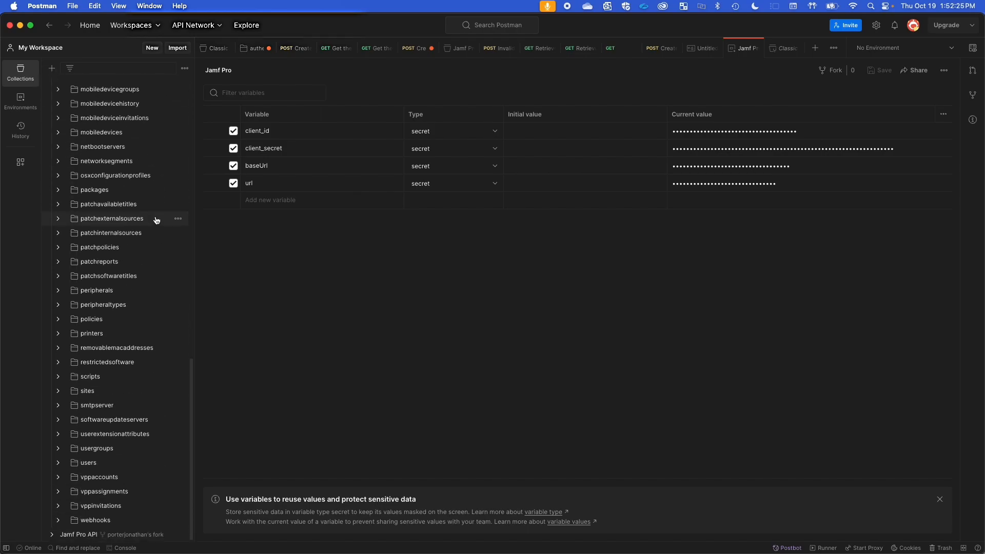
scroll(156, 219, up, 15)
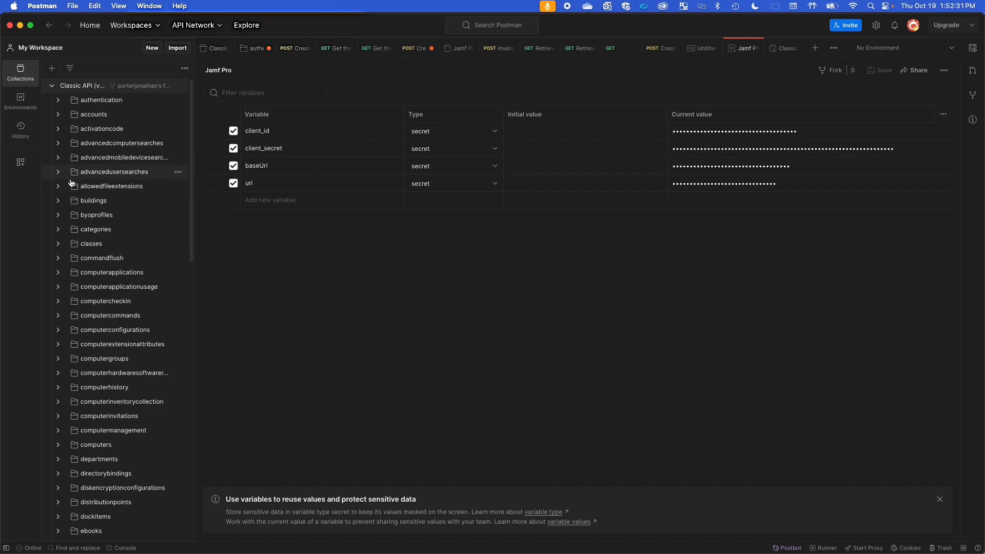
click(59, 201)
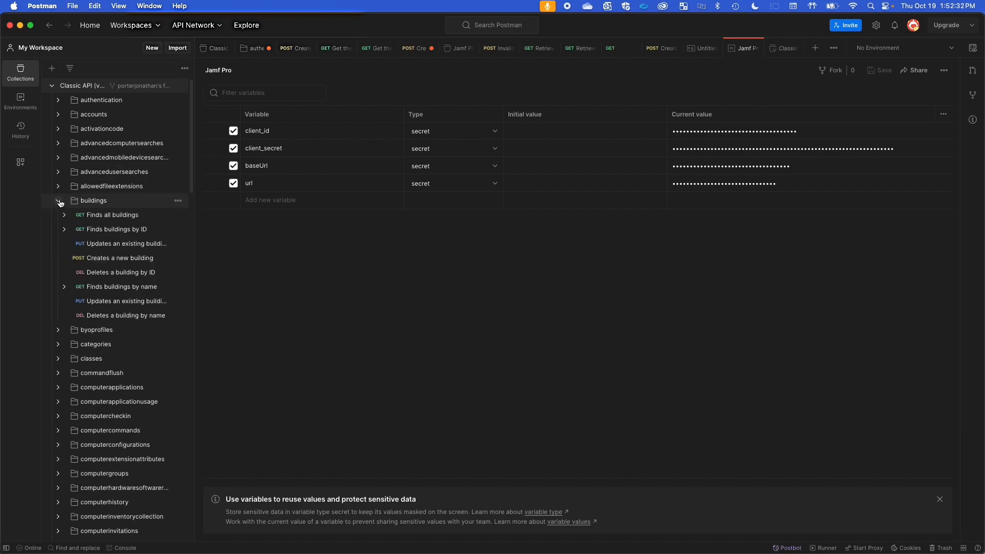
click(122, 204)
drag(444, 165, 379, 146)
click(448, 171)
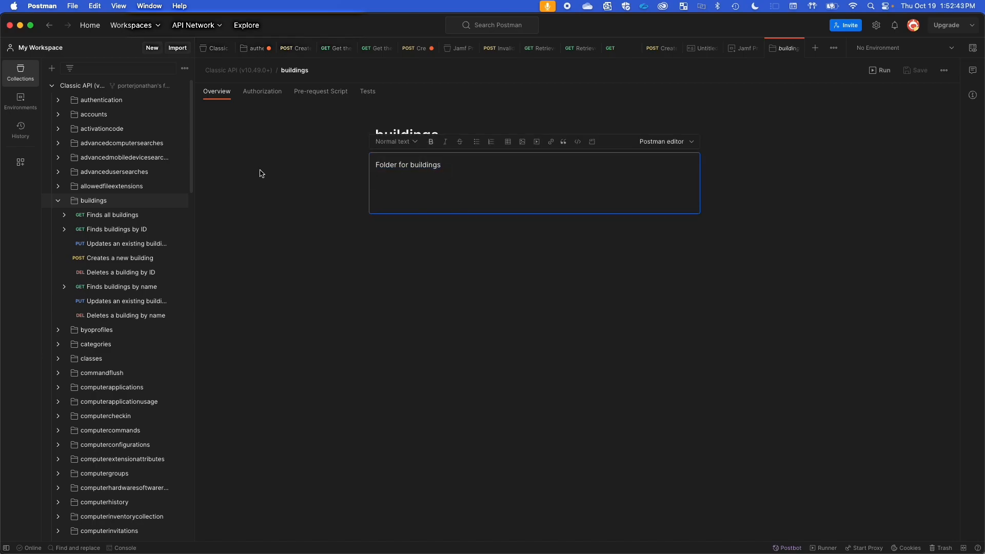
- Open the "Finds all buildings" request and its saved example, and examine the building IDs and names in the XML response
click(104, 215)
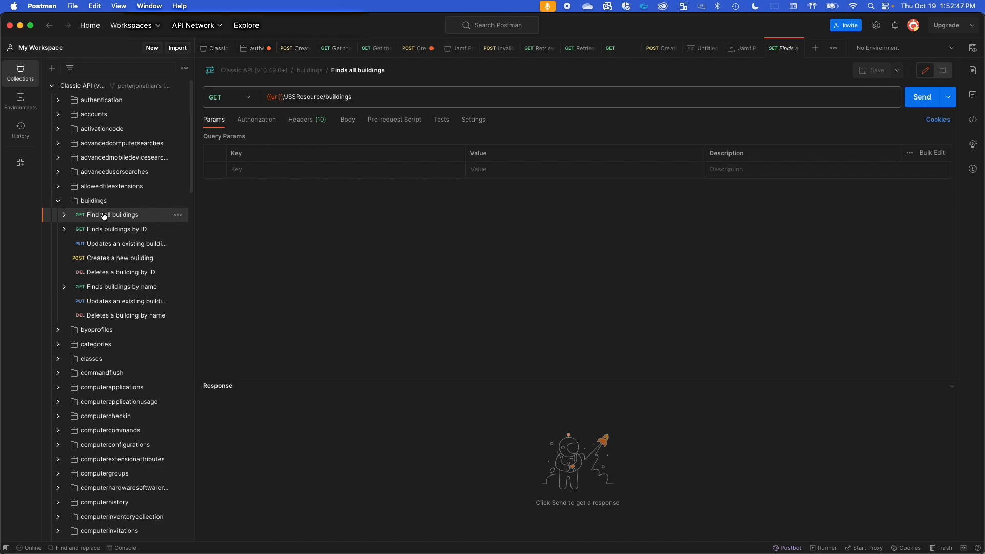
click(66, 217)
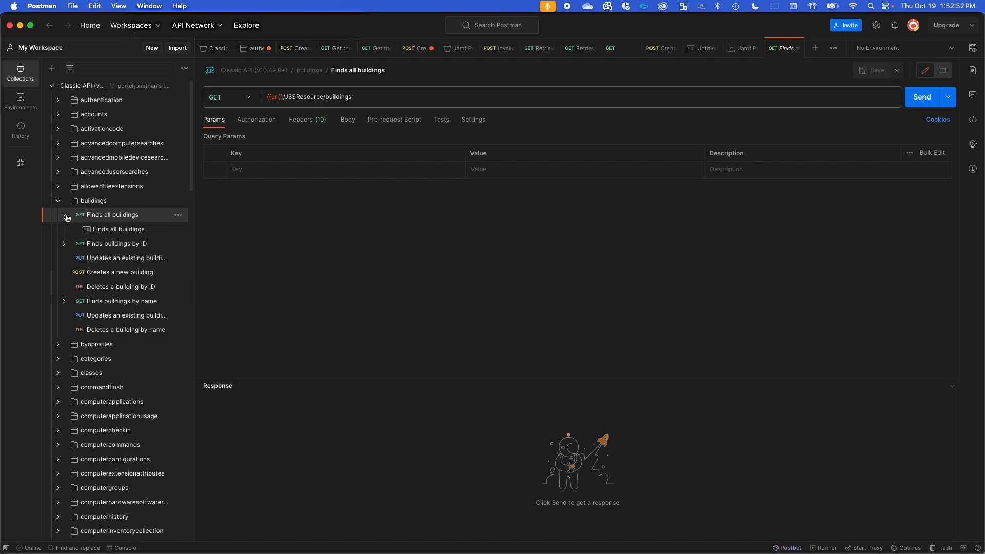
click(136, 230)
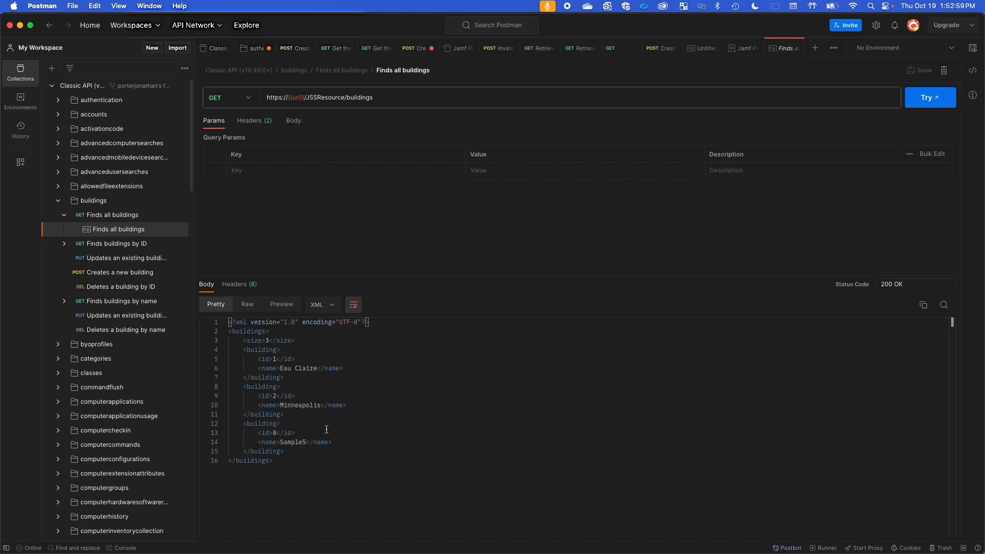
drag(308, 463, 228, 321)
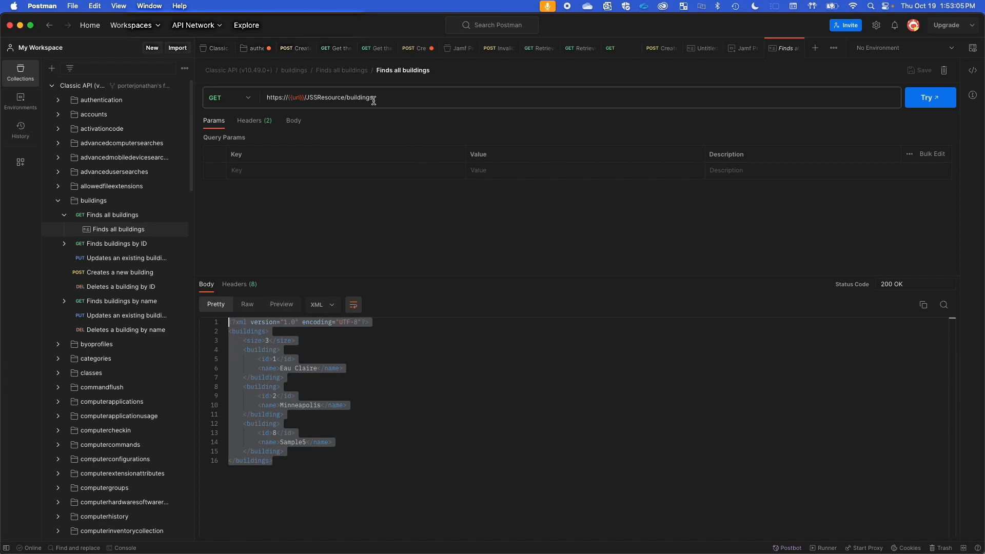
click(391, 373)
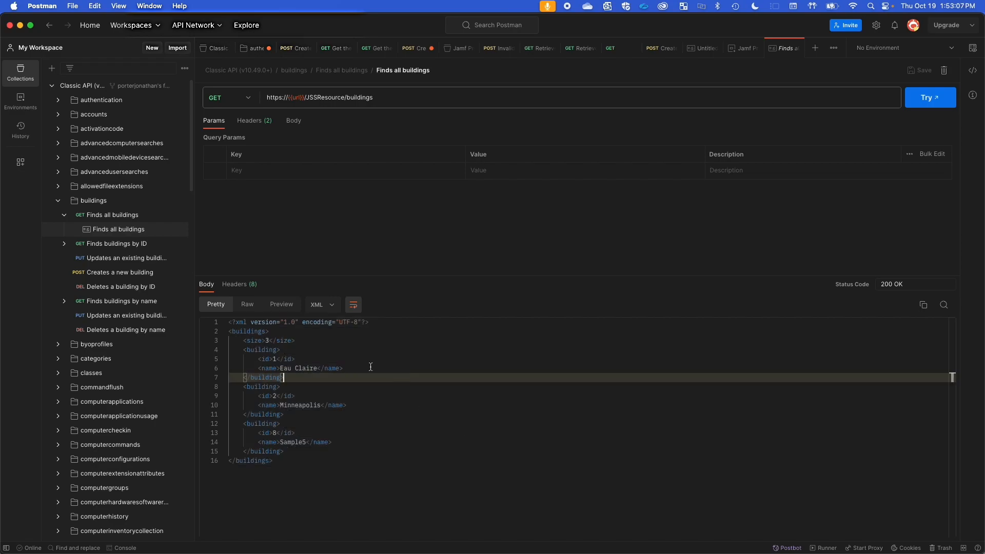
double_click(276, 359)
click(313, 369)
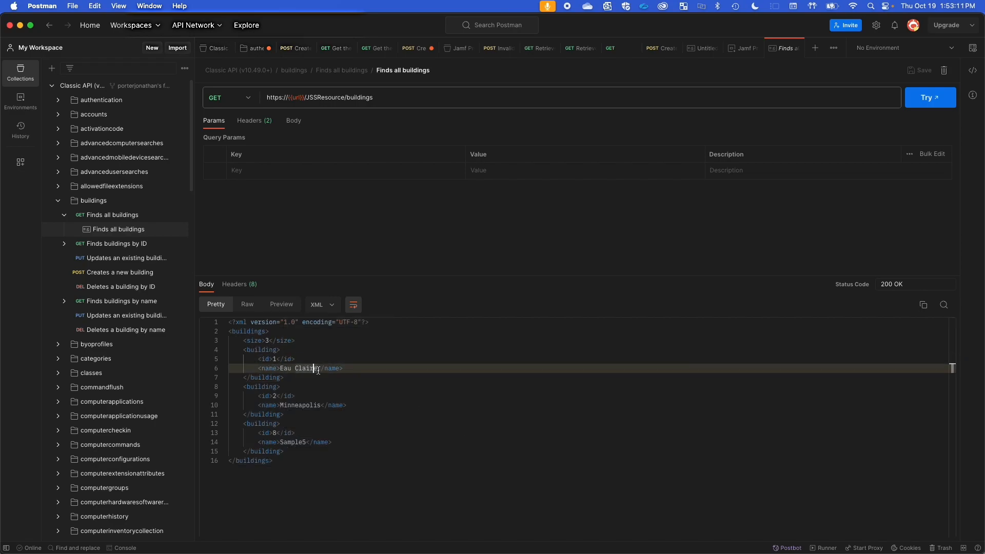
click(307, 396)
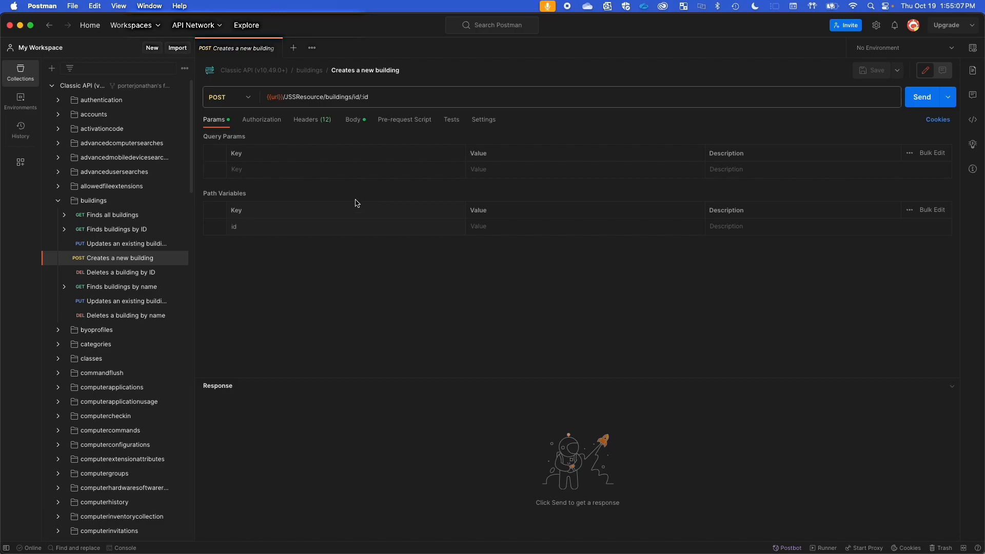
- Examine the pre-populated raw XML body of the "Creates a new building" request, including its name element
click(352, 124)
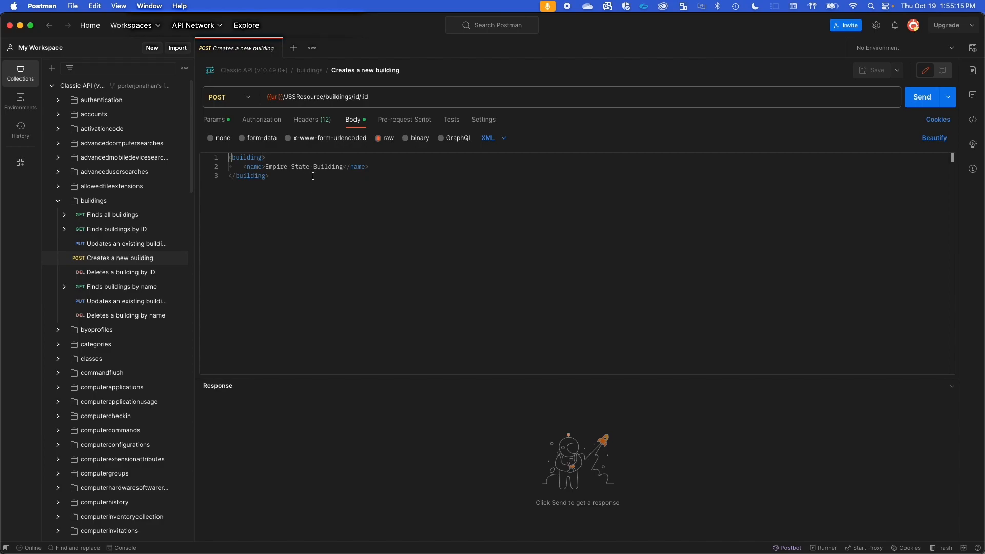
drag(306, 177, 226, 158)
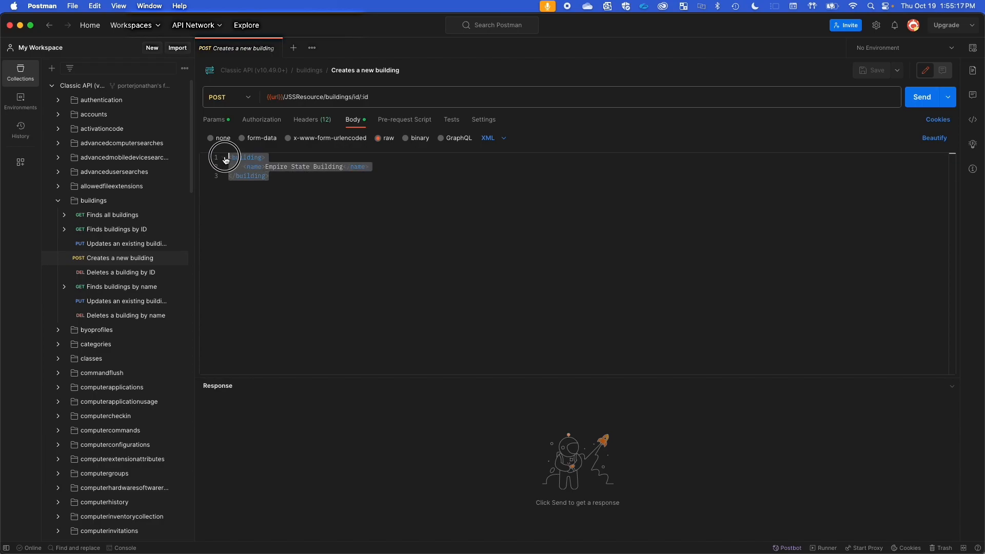
click(321, 177)
drag(342, 167, 267, 169)
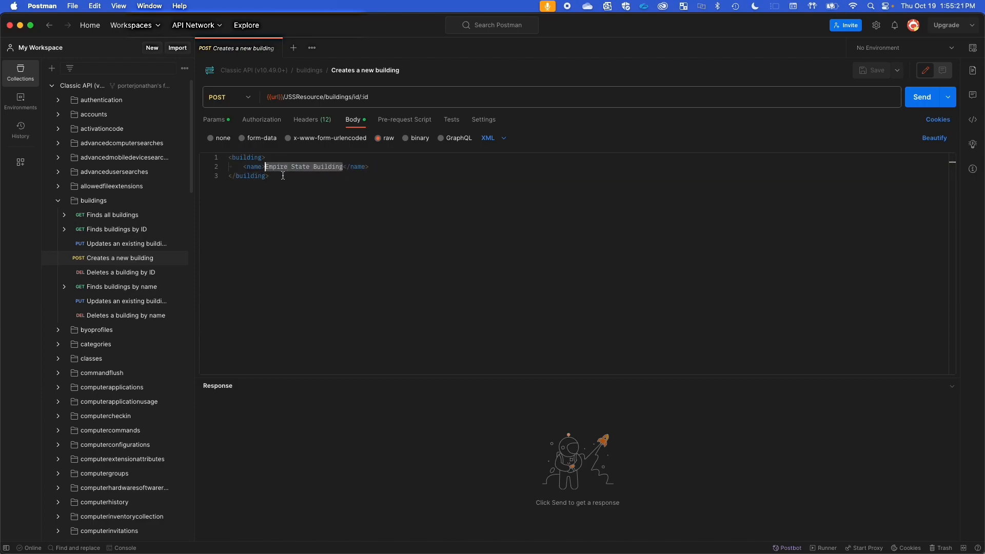
click(283, 176)
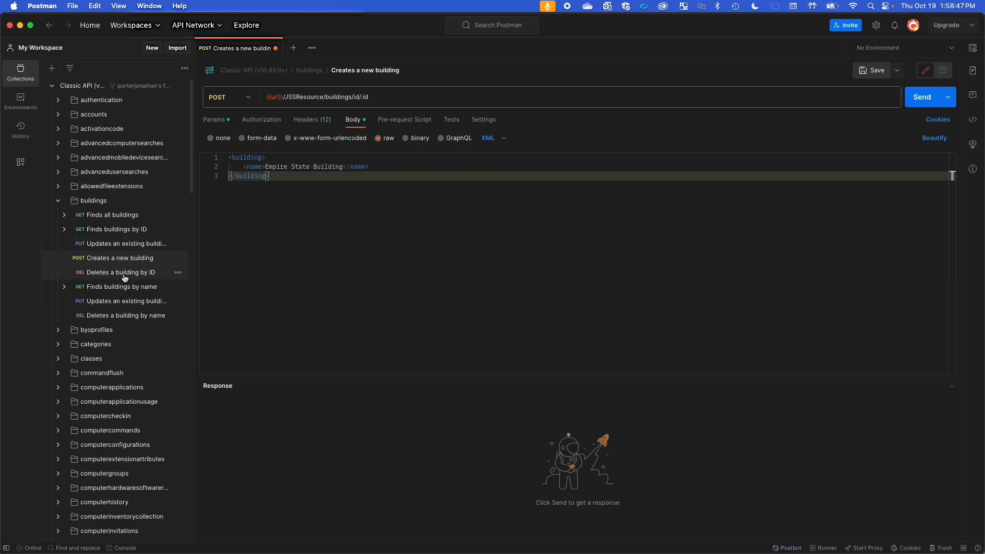
- Open the "Deletes a building by ID" request and review its available authorization types, keeping "Inherit auth from parent"
click(124, 276)
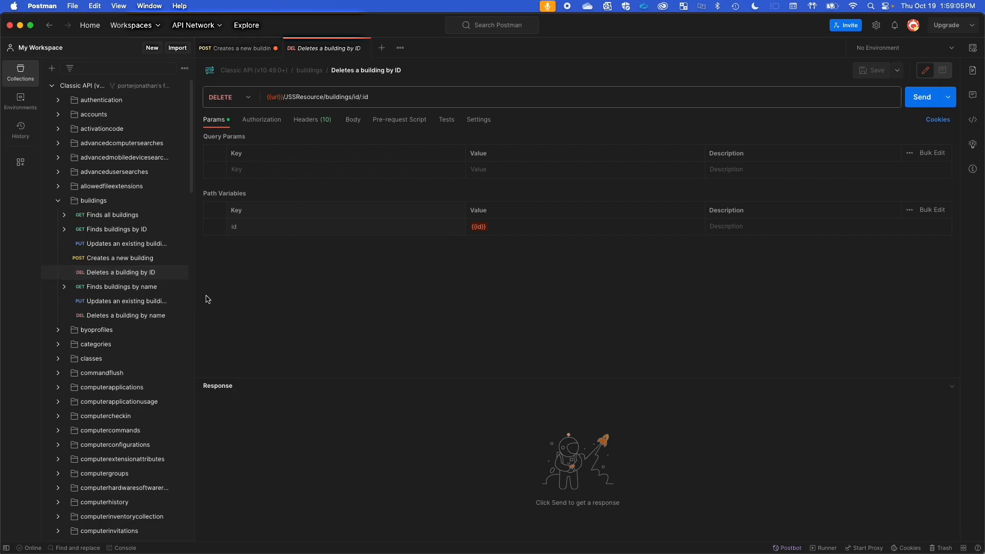
click(267, 121)
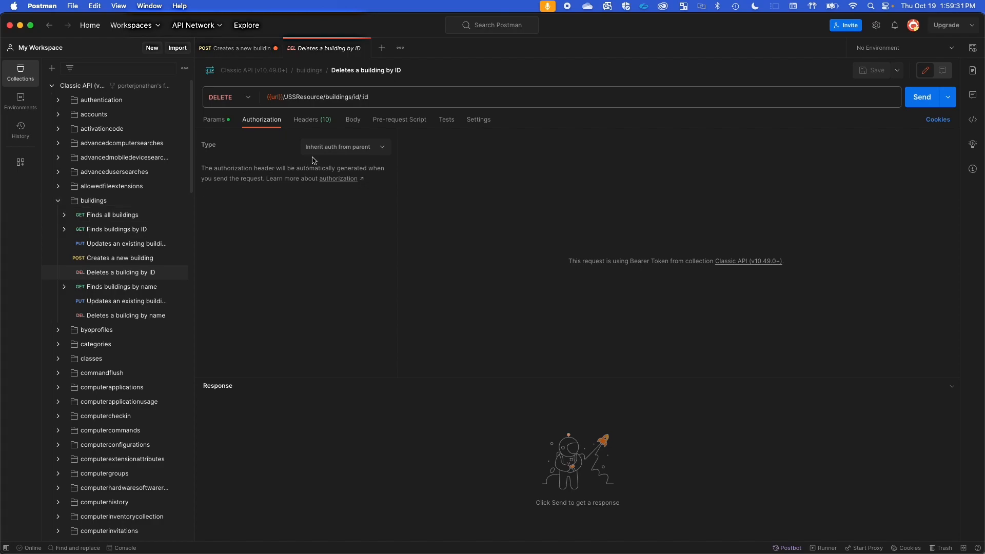
click(356, 149)
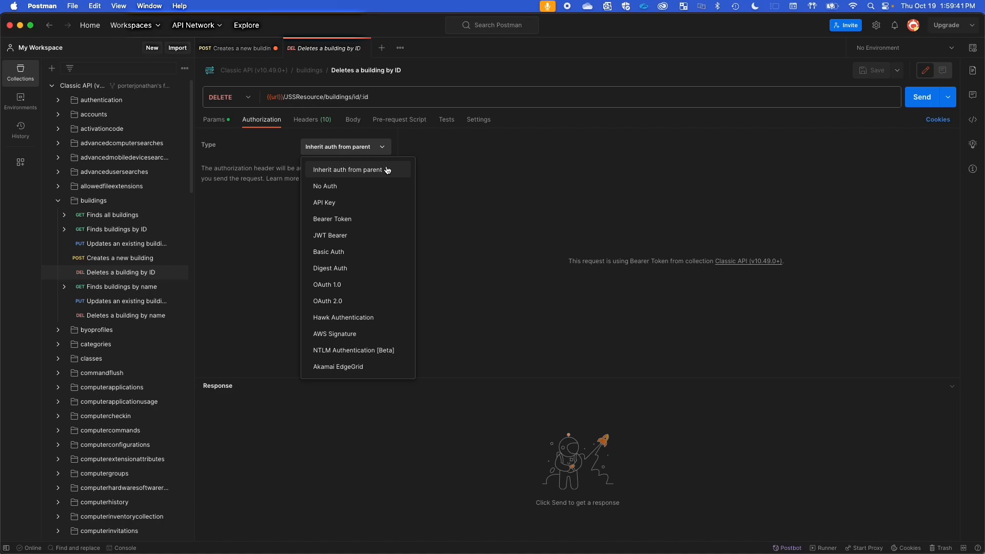
click(281, 164)
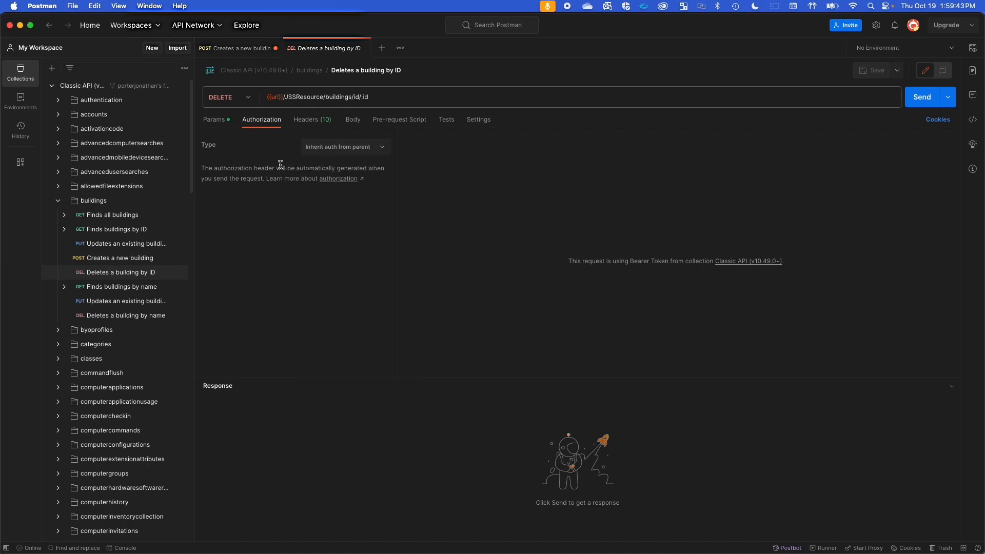
- Collapse the buildings folder and the Classic API collection, and set Jamf Pro as the active environment
click(59, 202)
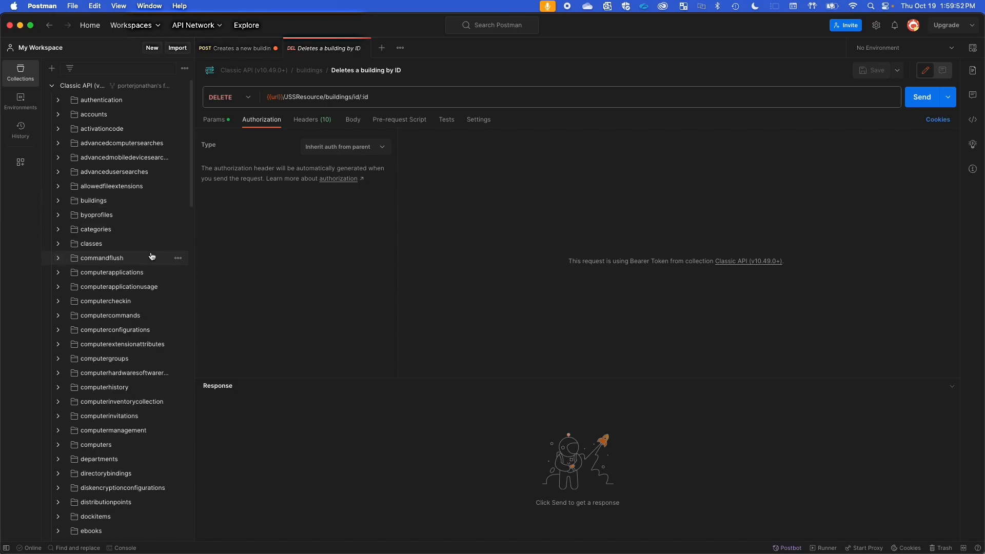
click(56, 88)
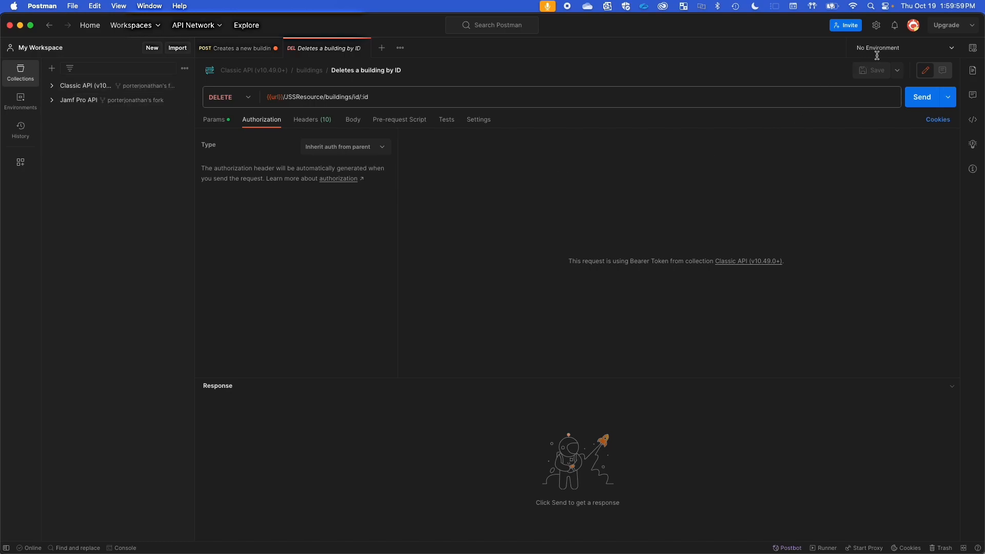
drag(906, 47, 884, 49)
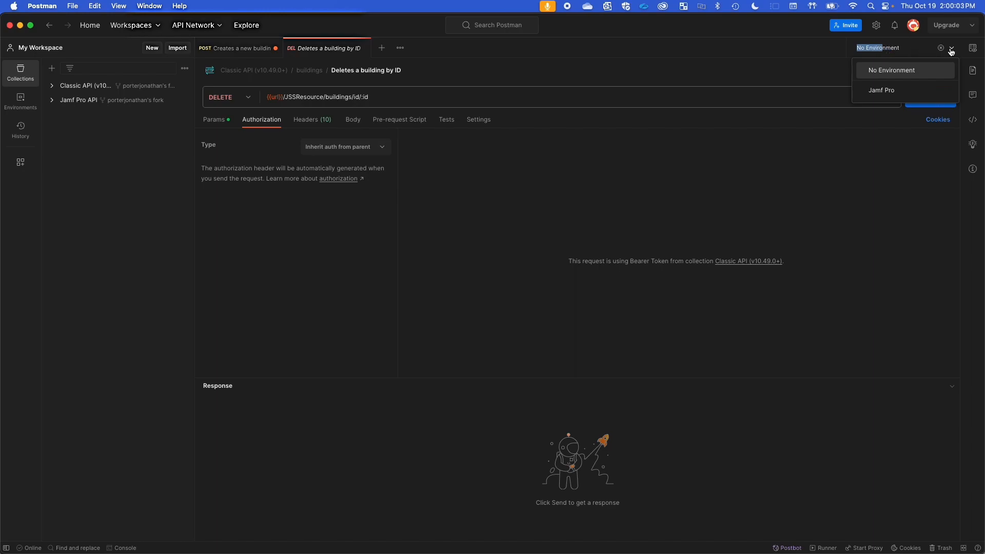
click(921, 47)
click(901, 94)
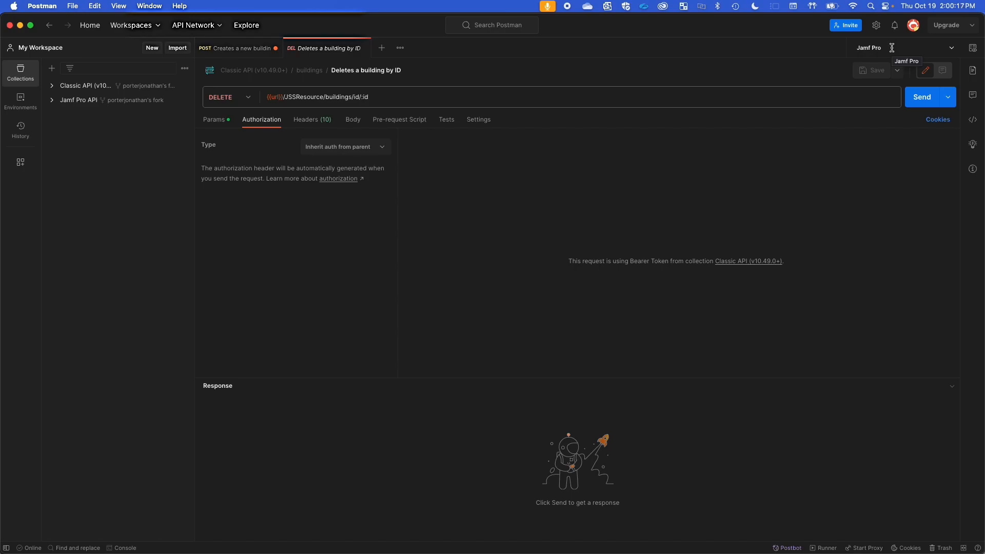
click(354, 148)
click(467, 191)
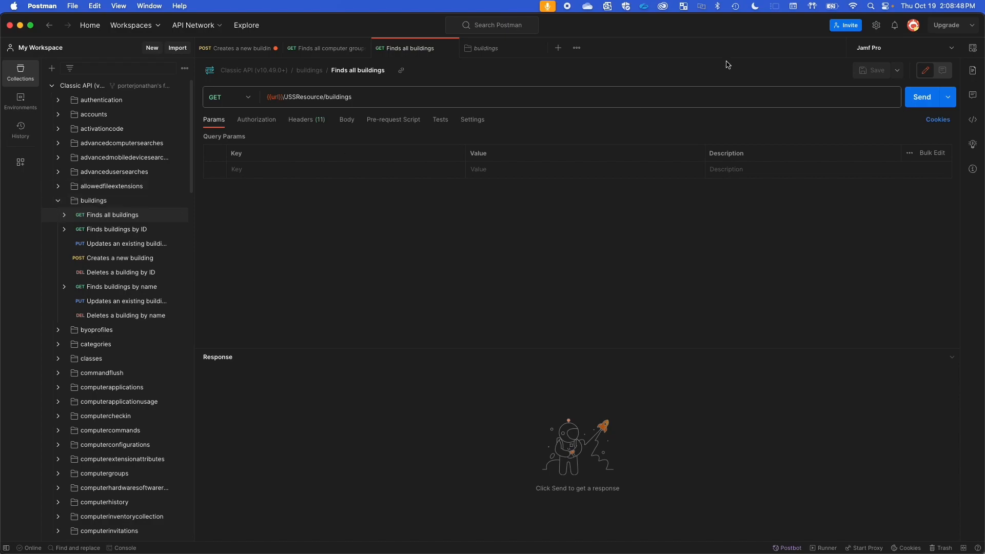
- Check the active environment, send the "Finds all buildings" request, and enlarge its response area
click(951, 49)
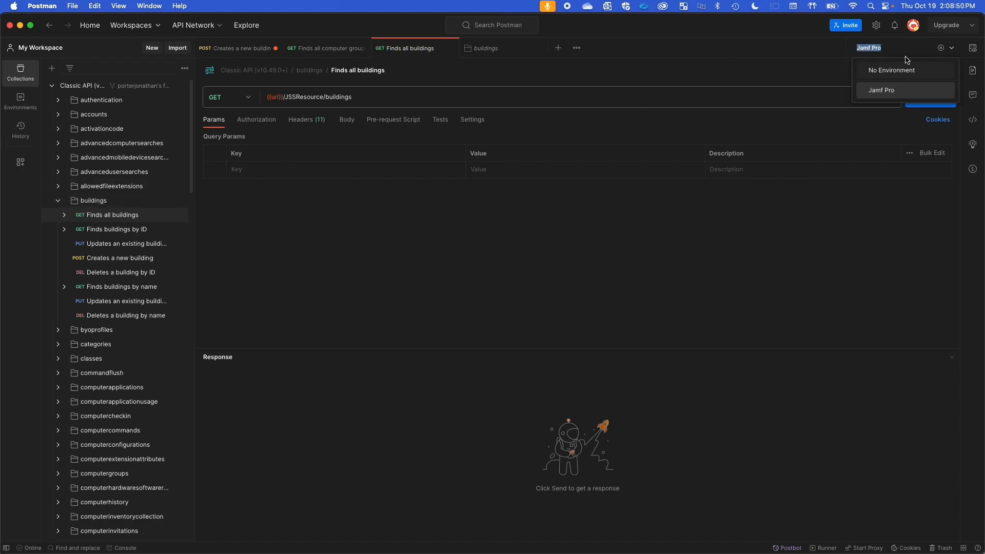
click(835, 74)
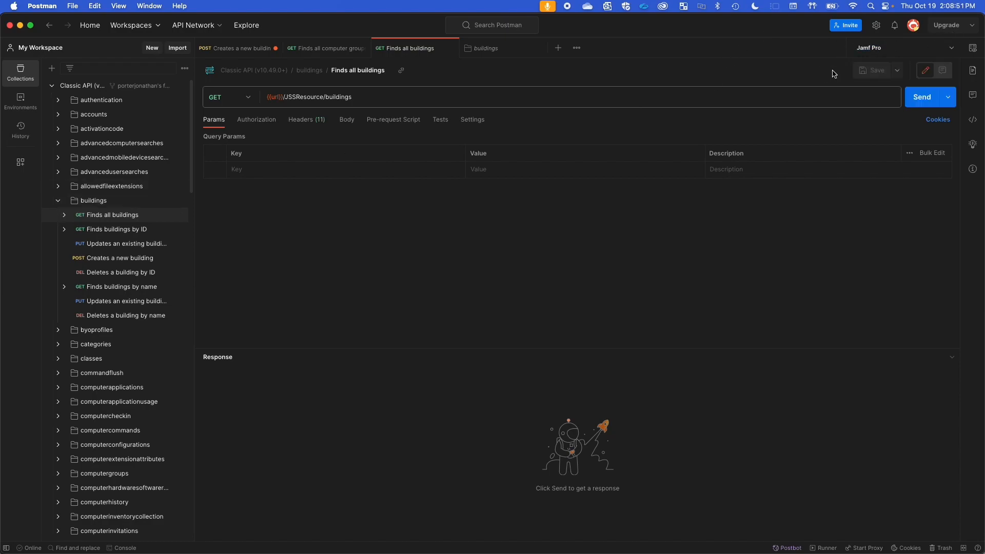
click(259, 121)
click(218, 122)
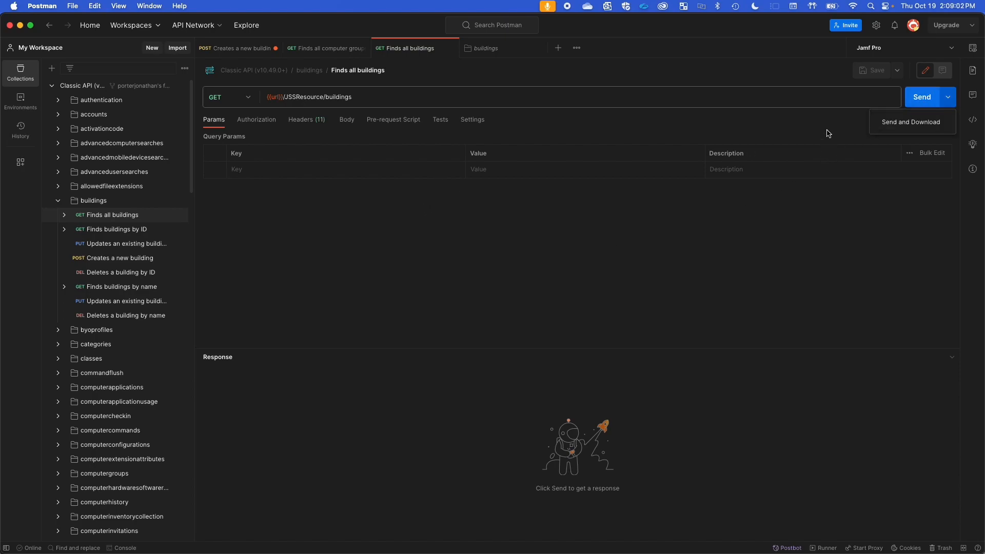
click(928, 102)
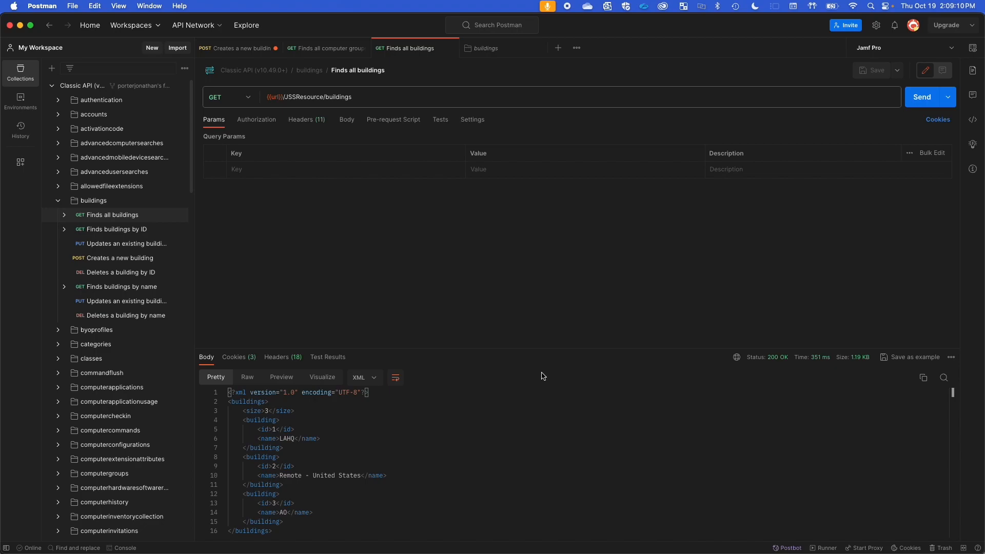
drag(543, 350, 539, 266)
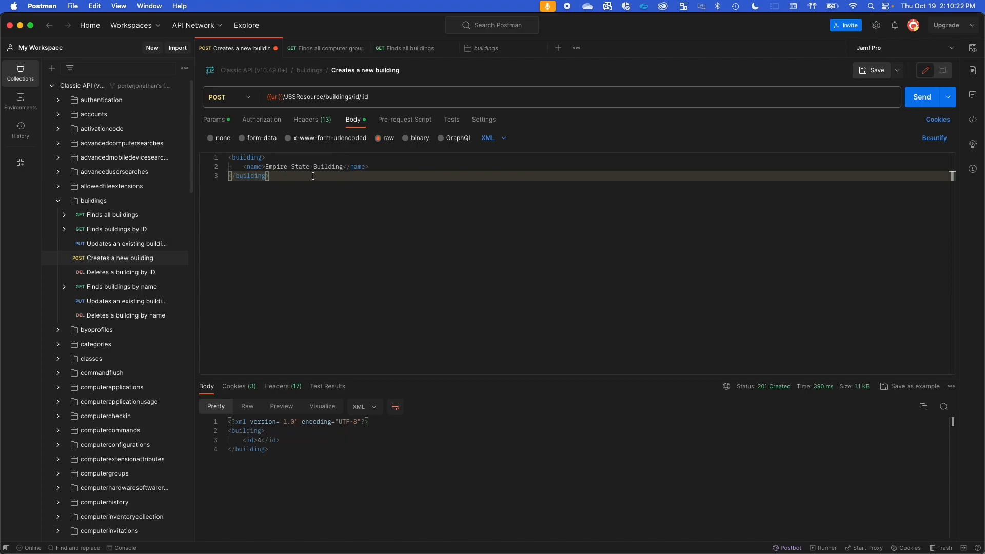
- Compare the "Creates a new building" request's XML body with the building ID returned in its response
drag(313, 176, 229, 158)
click(274, 176)
drag(265, 441, 222, 442)
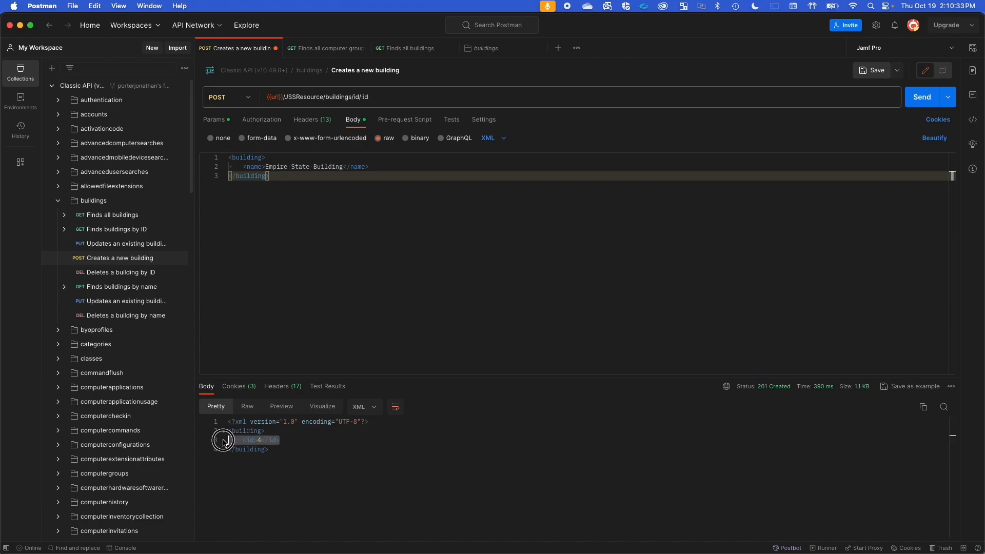
- Resend the "Finds all buildings" request and check the size value and the Empire State Building entry in its response
click(289, 452)
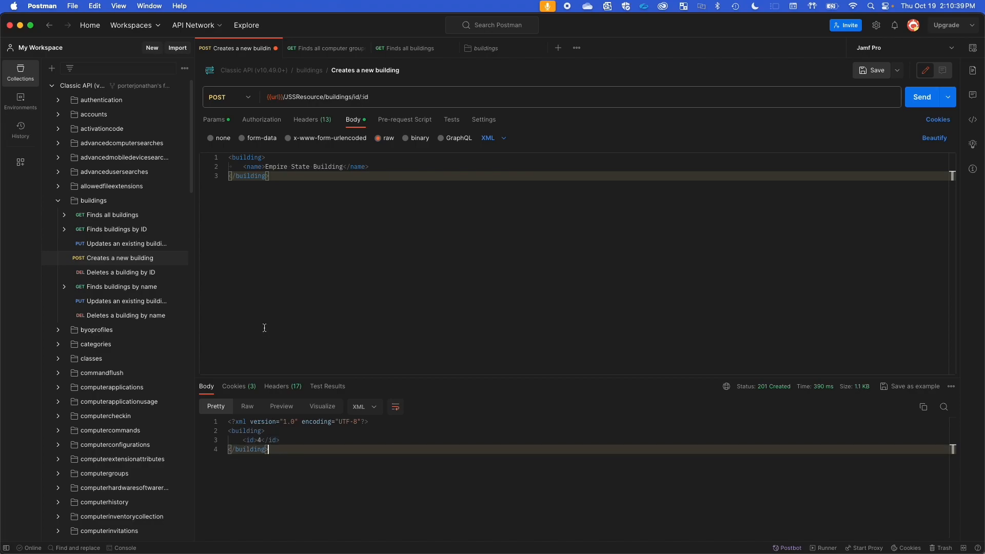
click(126, 220)
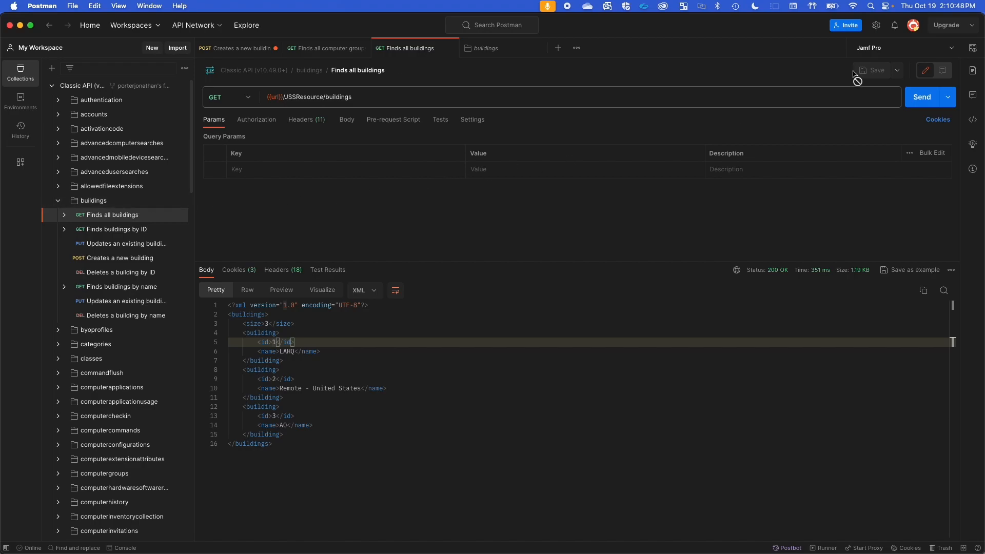
click(922, 98)
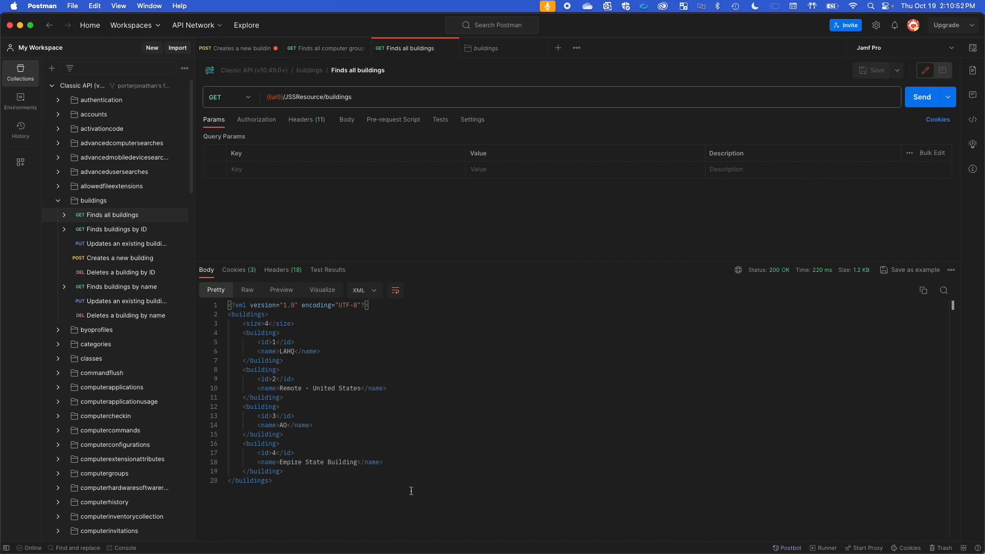
drag(295, 324, 220, 323)
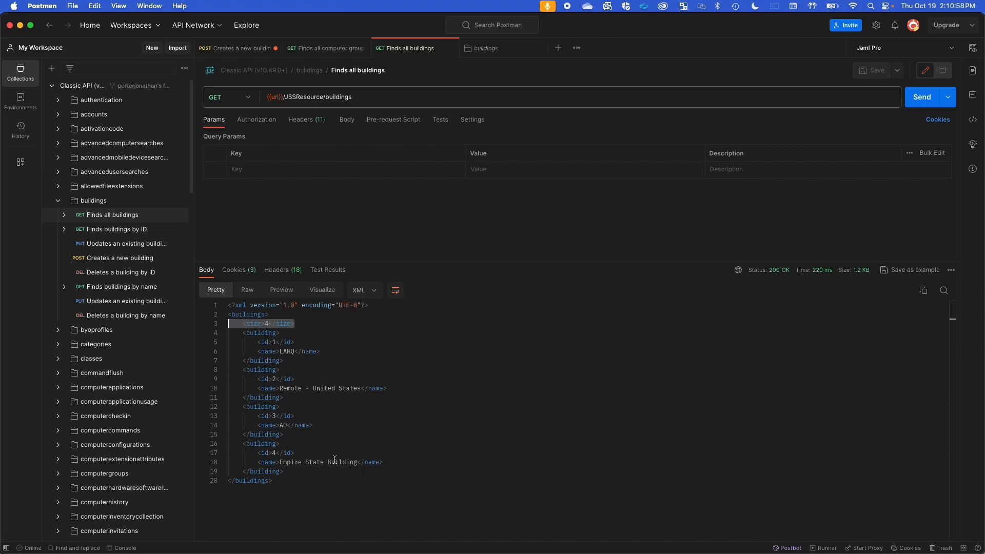
drag(295, 453, 258, 453)
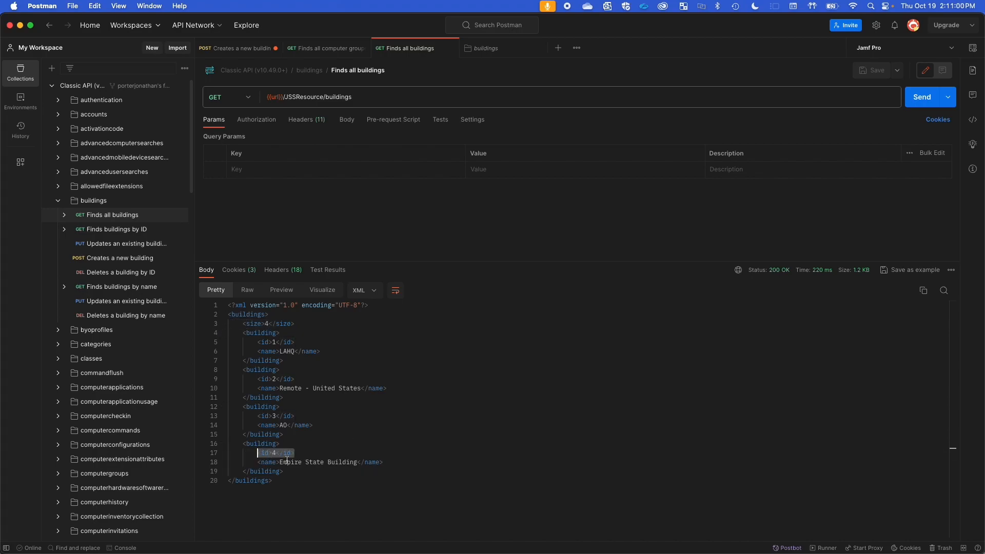
drag(291, 474, 227, 444)
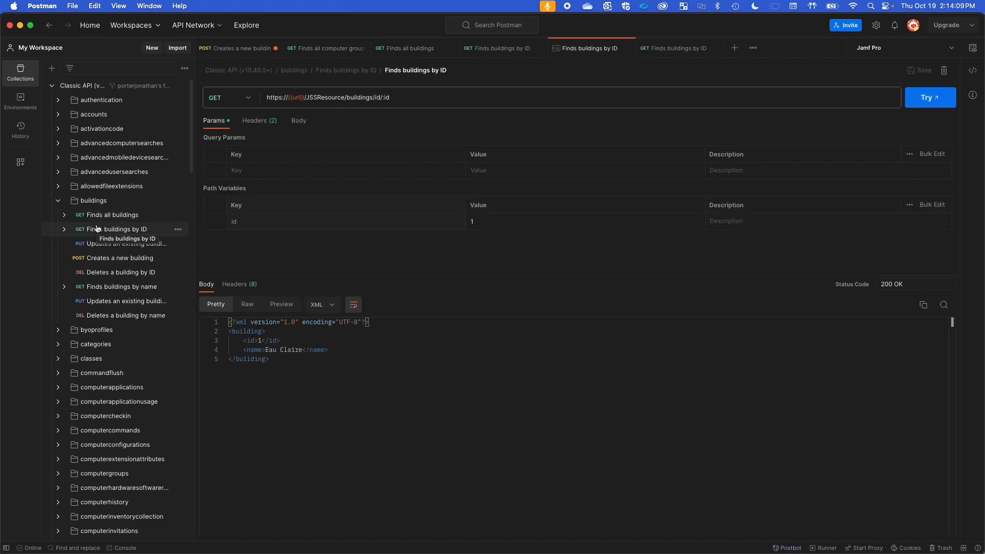
- Open the "Finds buildings by ID" request and its saved example, and compare their id path variables and the example's response
click(129, 230)
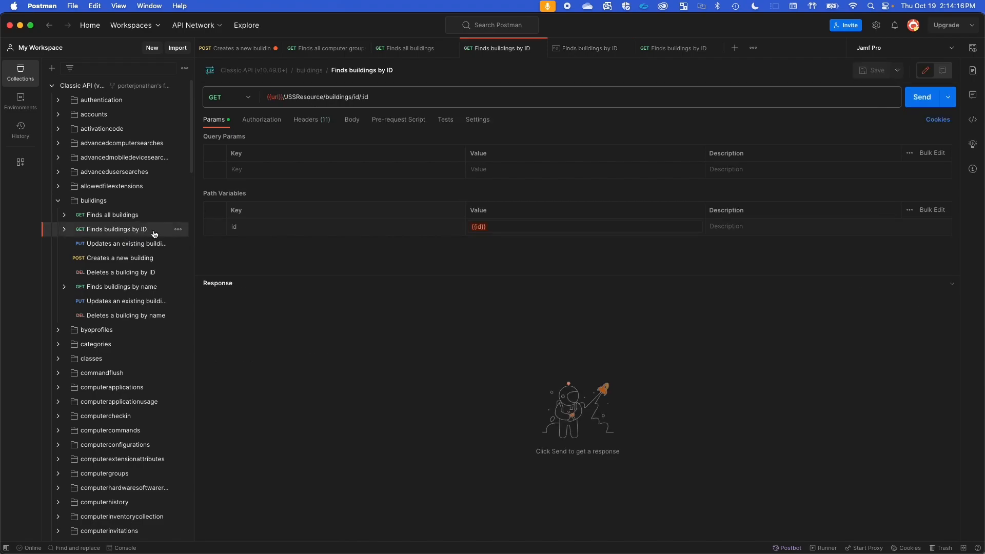
click(64, 230)
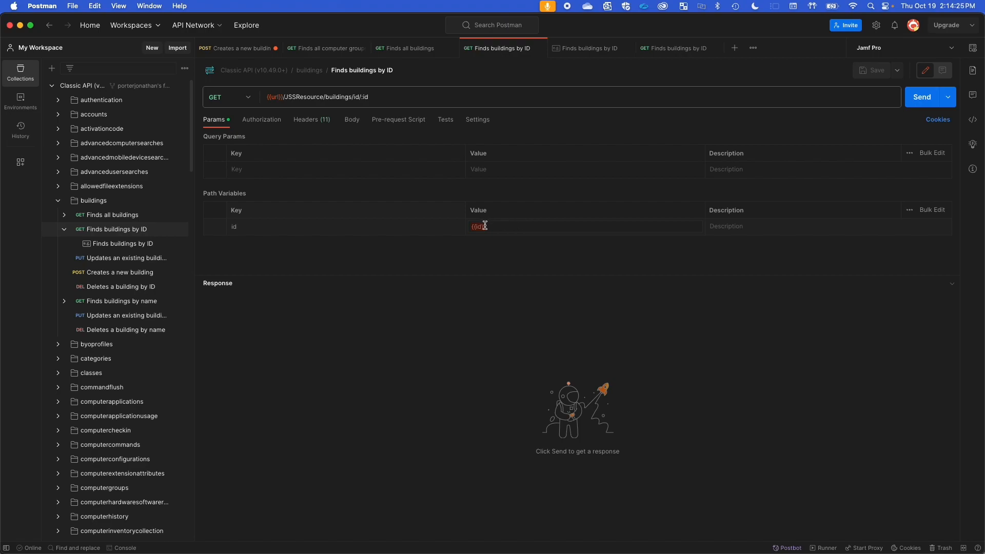
mouse_move(485, 226)
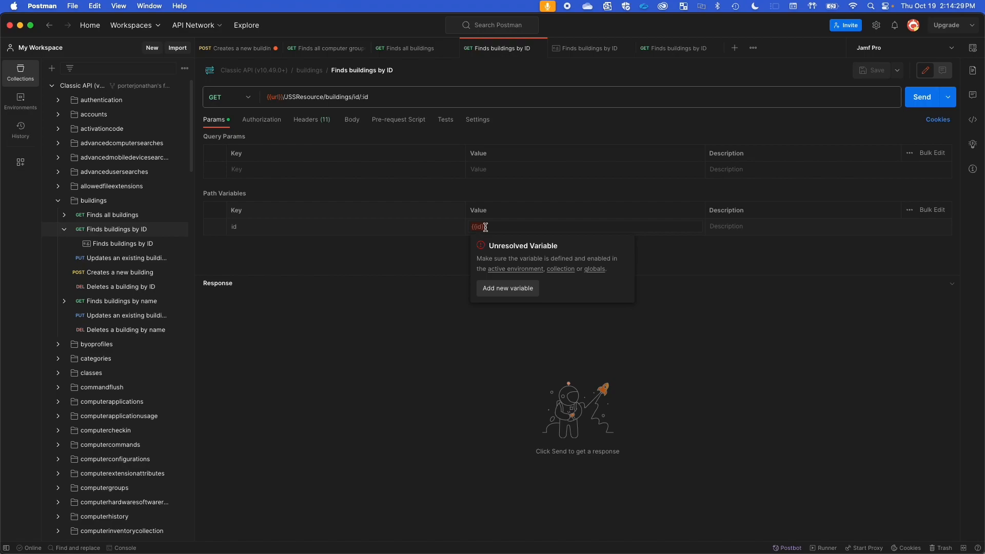
drag(486, 227, 433, 265)
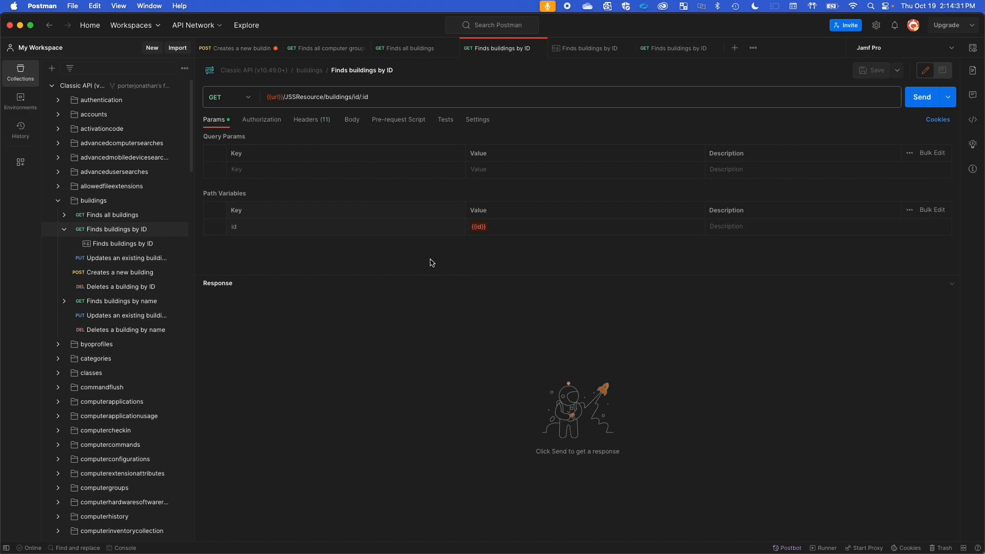
click(130, 244)
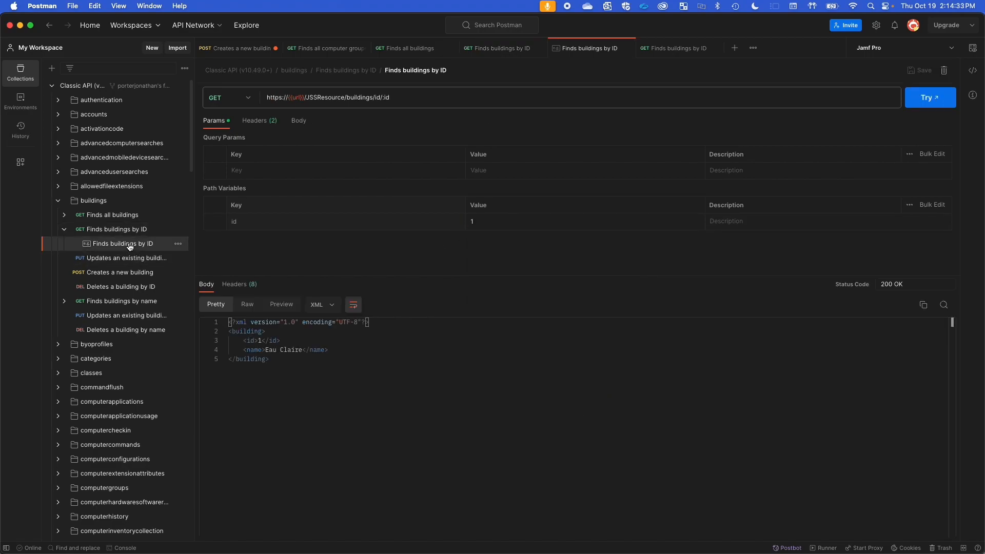
click(476, 223)
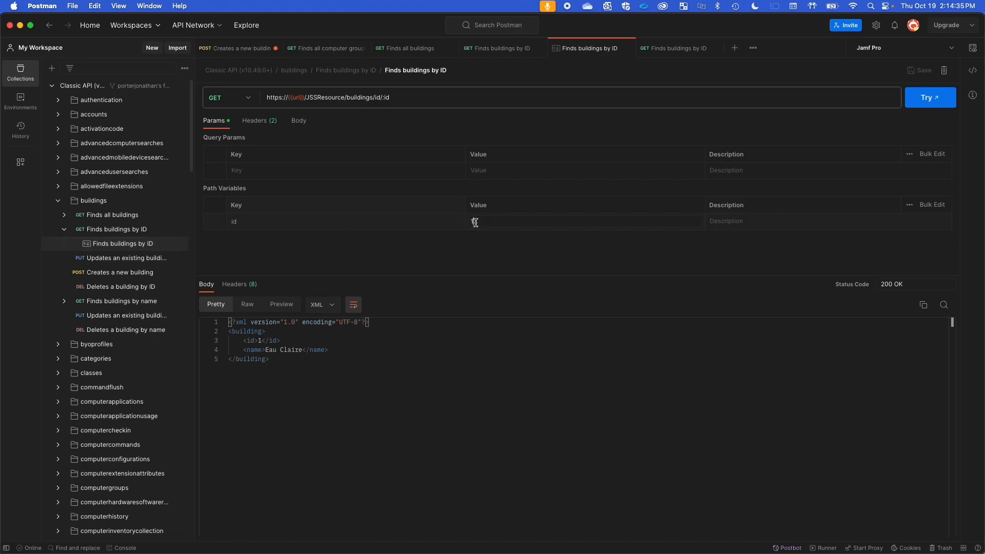
click(277, 359)
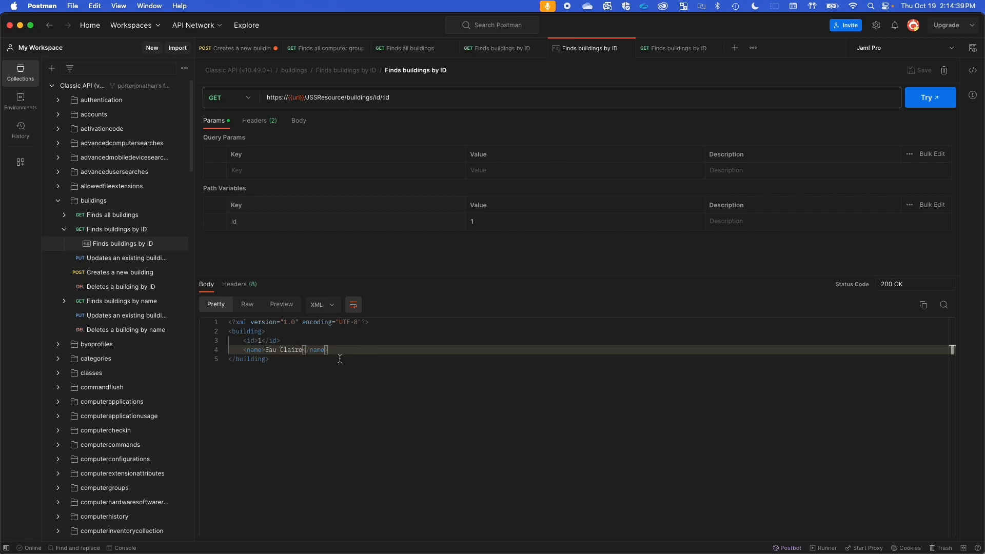
drag(336, 359, 244, 326)
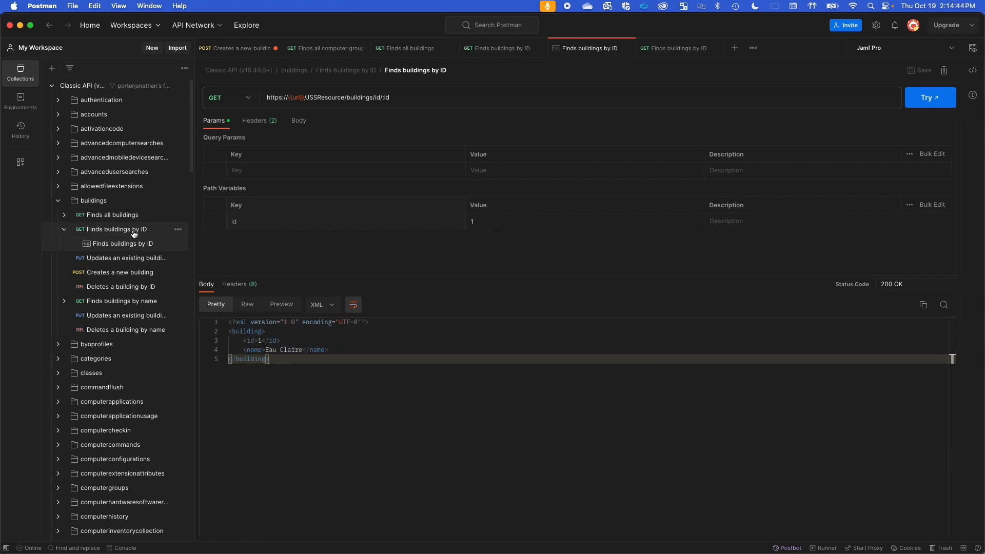
- Set the id path variable of the "Finds buildings by ID" request to 4, send it, and check the returned building
click(157, 234)
drag(497, 227, 471, 226)
text(4)
click(924, 99)
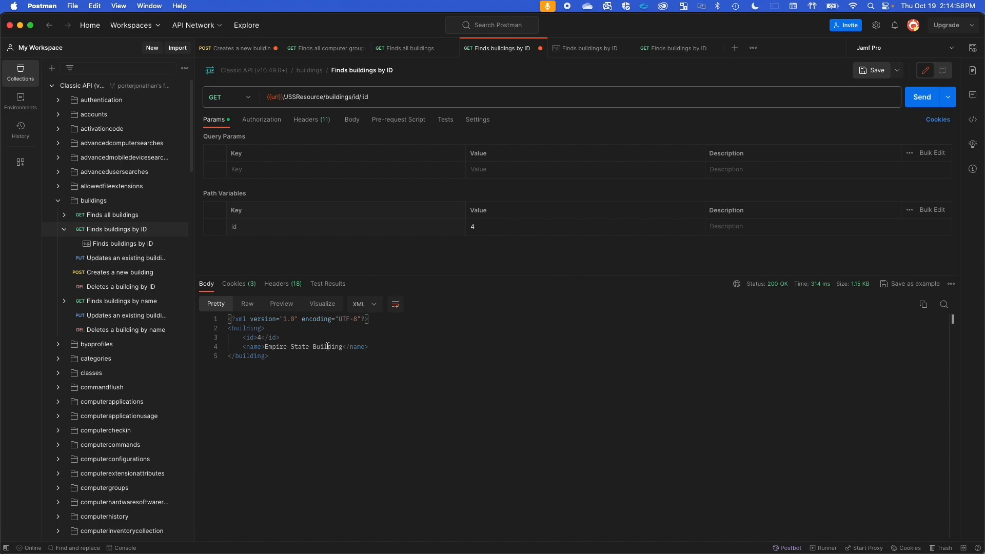
drag(302, 358, 213, 318)
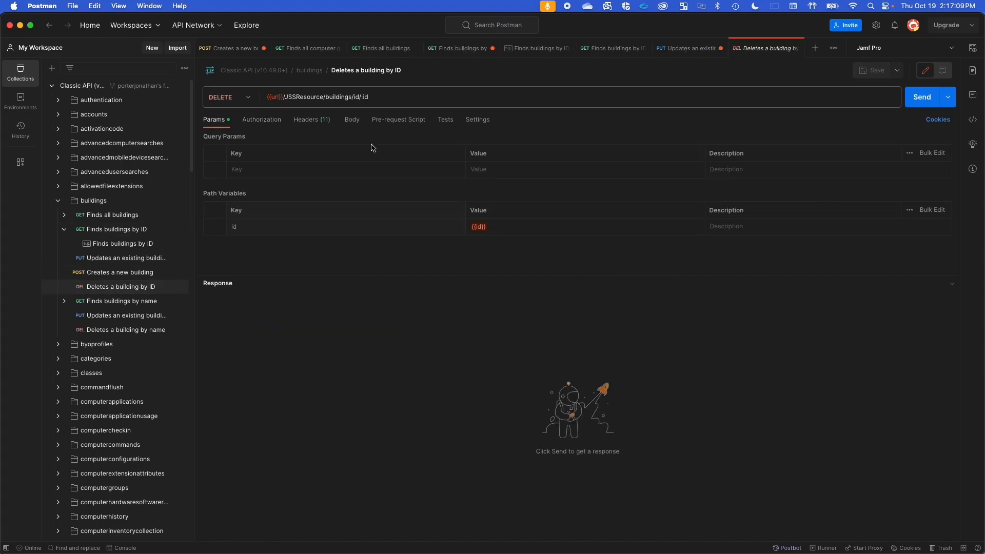
- Set the id path variable of the "Deletes a building by ID" request to 4, send it, and check the response
key(super+a)
text(4)
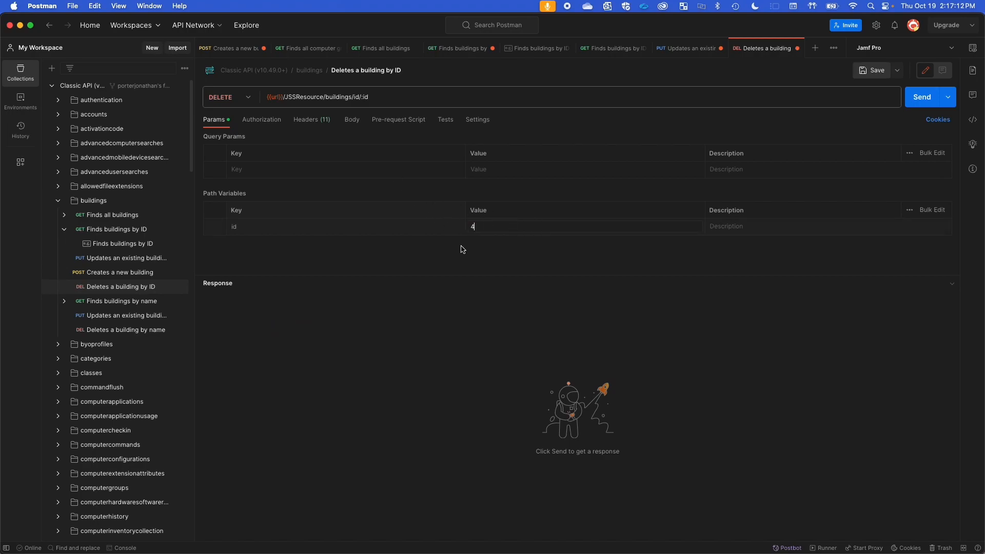
click(501, 227)
click(925, 100)
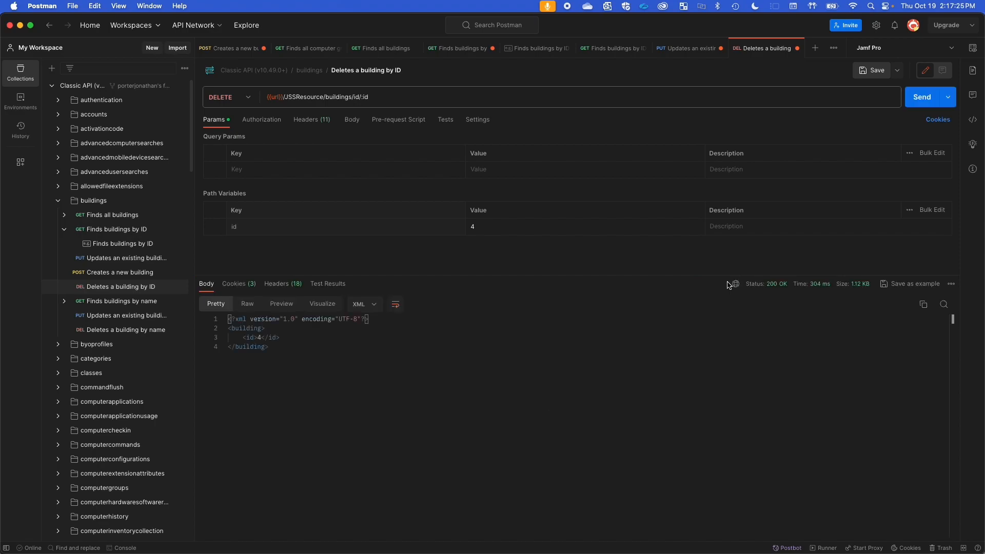
drag(326, 350, 192, 326)
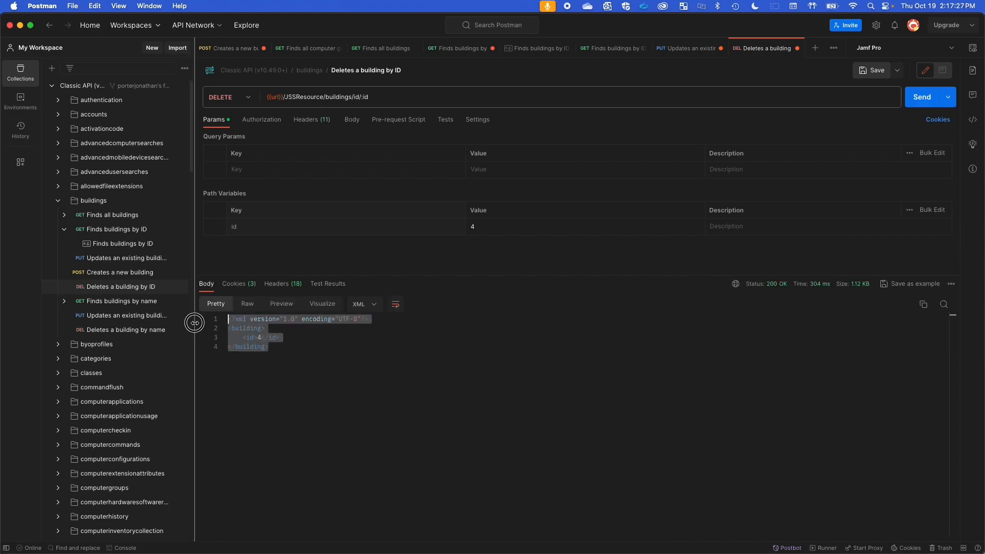
click(312, 355)
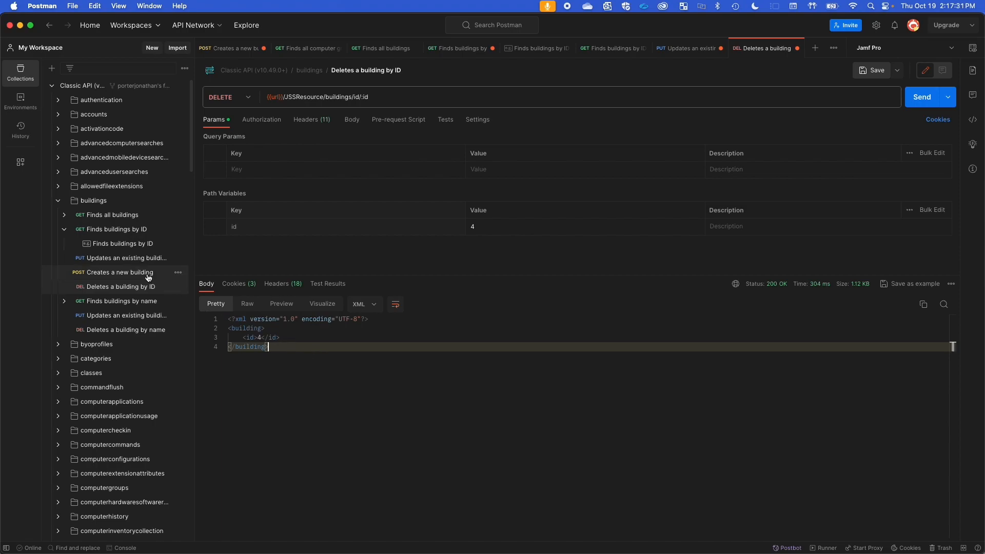
- Send the "Finds all buildings" request after the deletion and check the size and building entries in its response
click(132, 215)
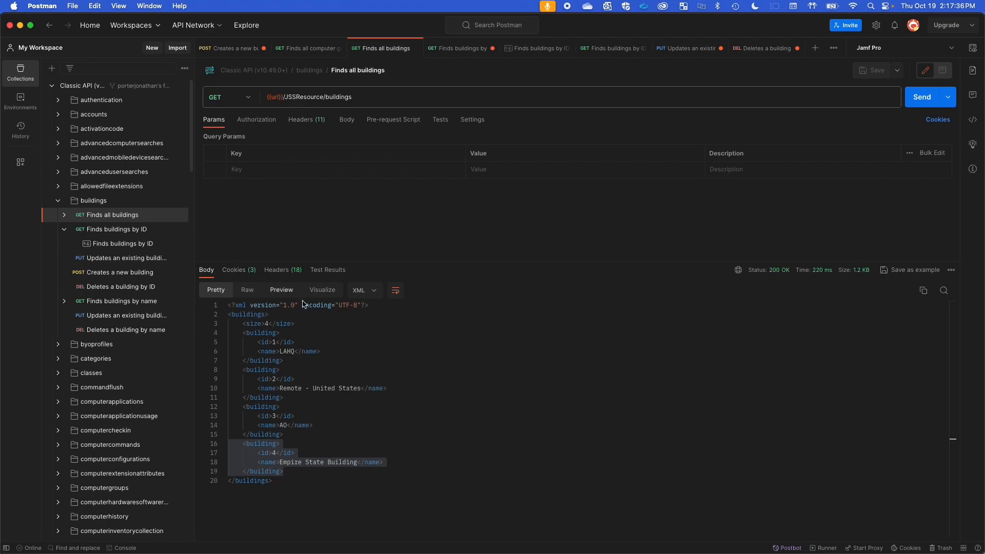
click(329, 425)
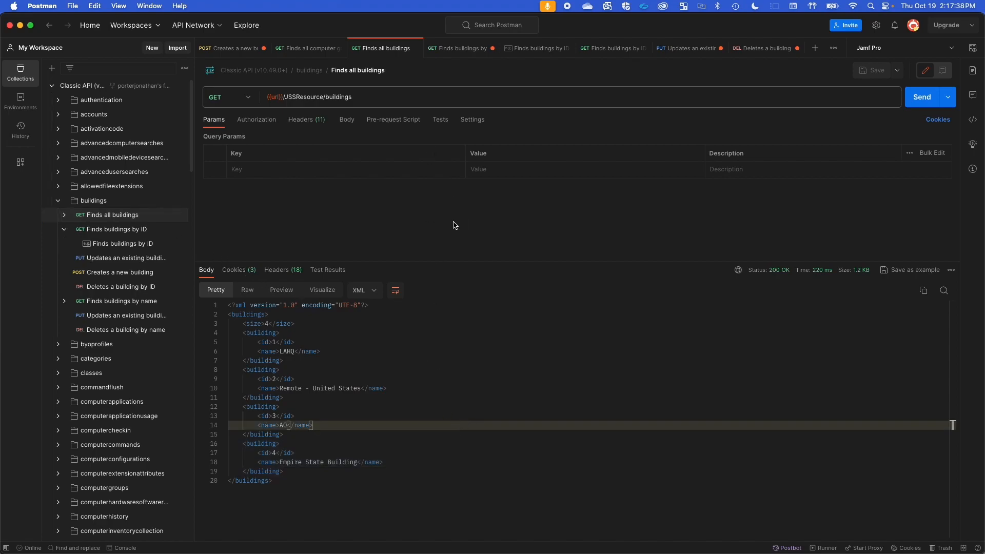
click(918, 102)
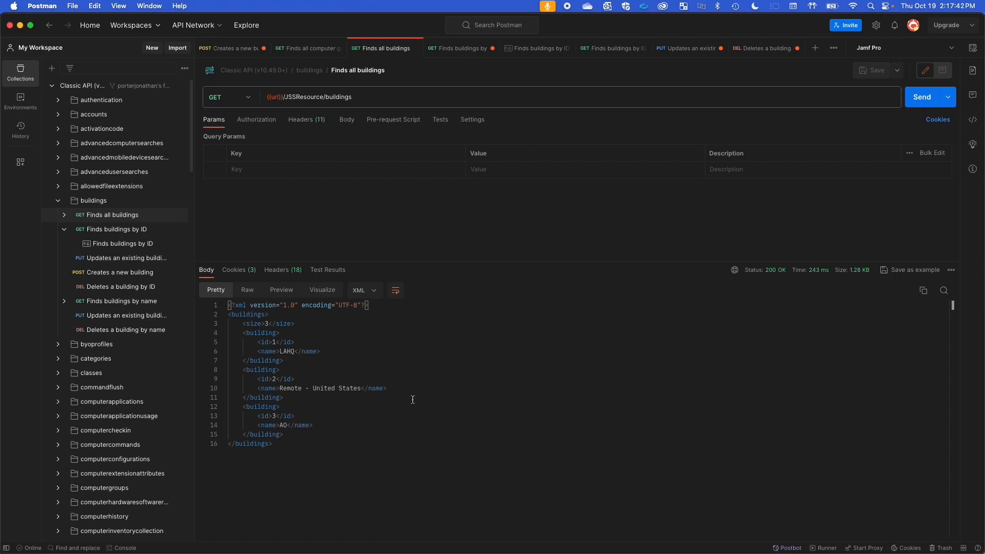
drag(301, 322, 219, 324)
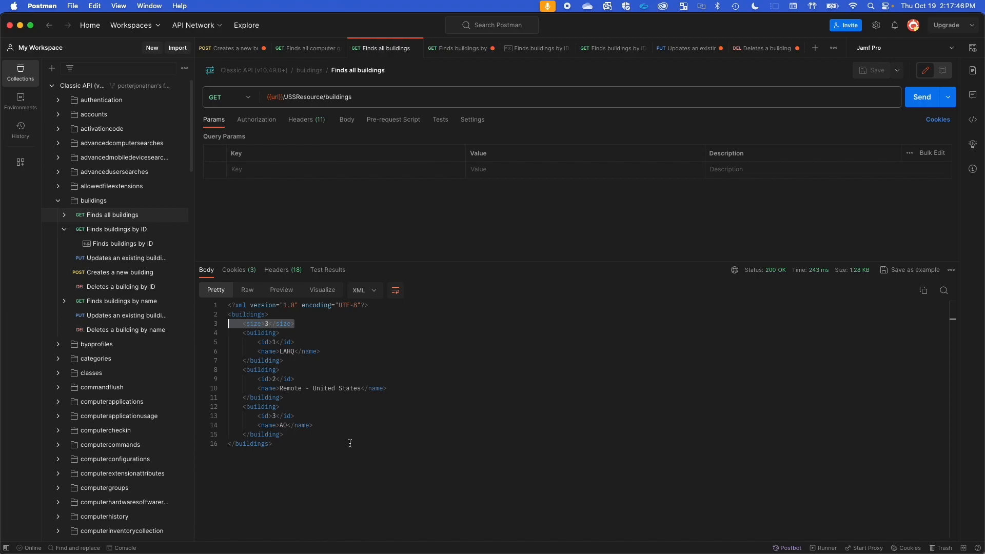
click(311, 435)
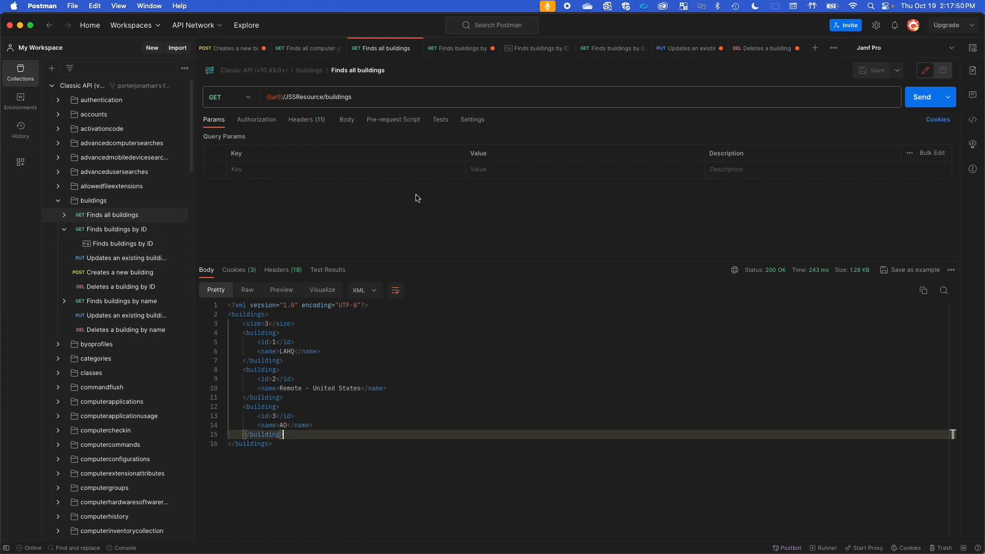
- Collapse the Classic API collection and look through the endpoint folders under v1 in the Jamf Pro API collection
scroll(154, 257, down, 15)
scroll(177, 242, up, 15)
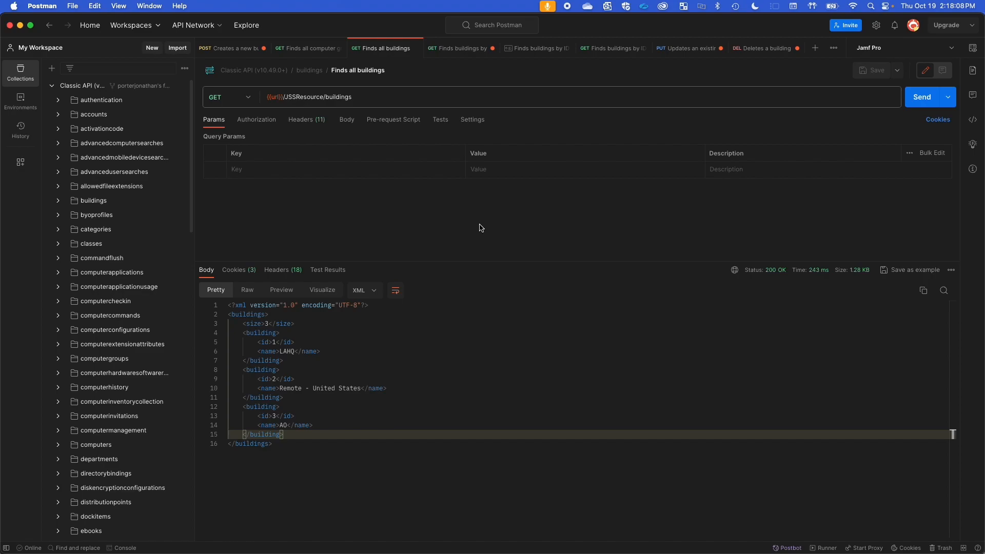
click(51, 85)
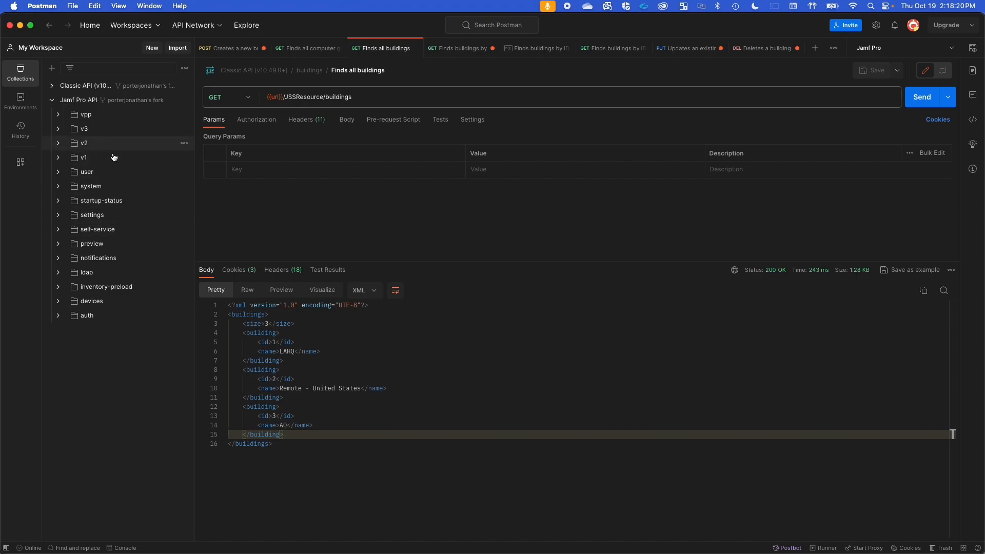
click(60, 159)
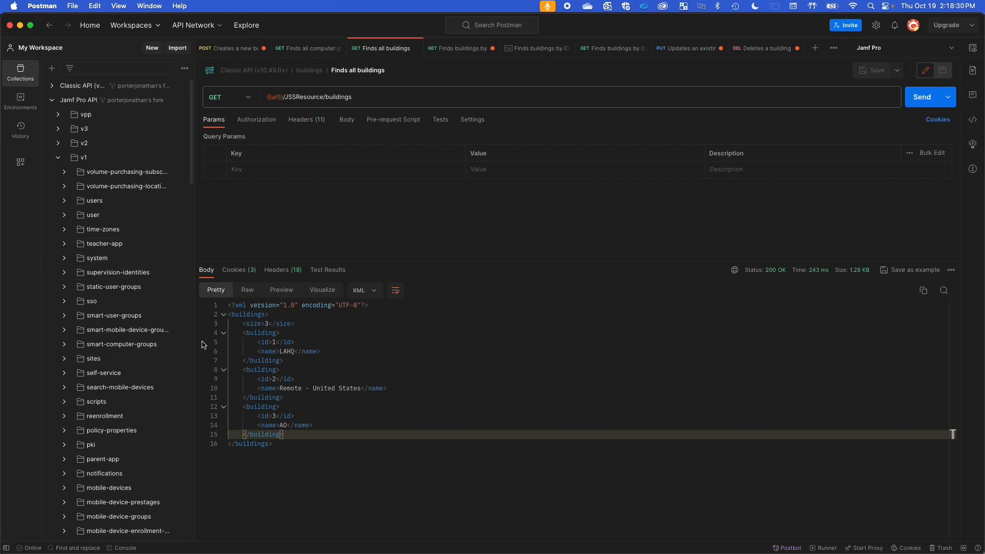
scroll(167, 285, down, 5)
scroll(167, 284, down, 20)
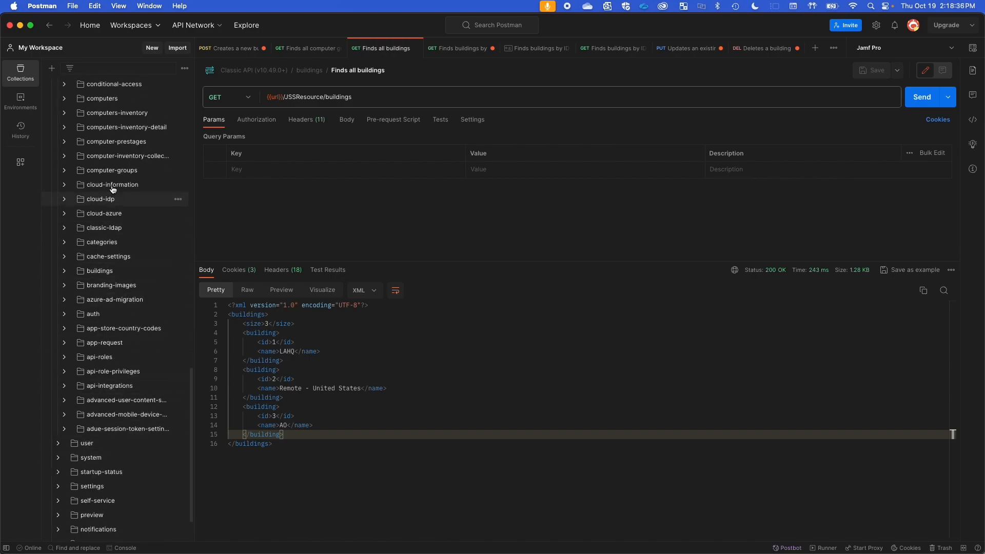
scroll(142, 438, down, 2)
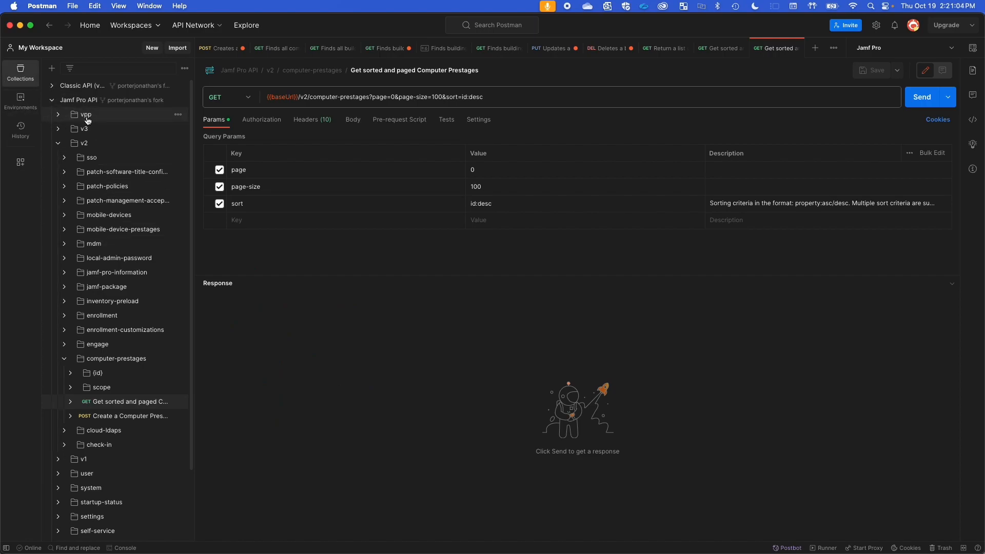
- Send the v2 "Get sorted and paged Computer Prestages" request and look through its JSON response
mouse_move(129, 106)
click(922, 97)
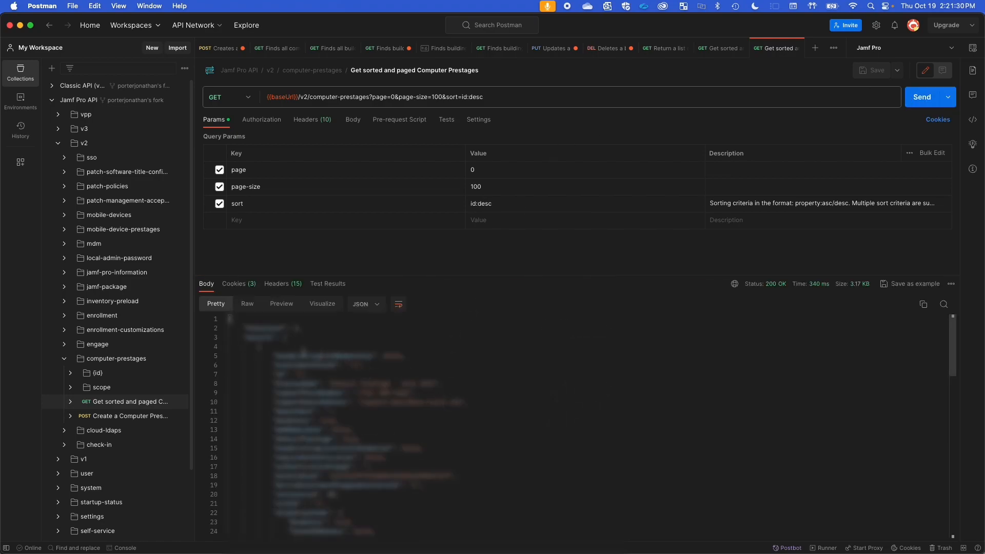
scroll(311, 376, down, 12)
scroll(427, 463, up, 12)
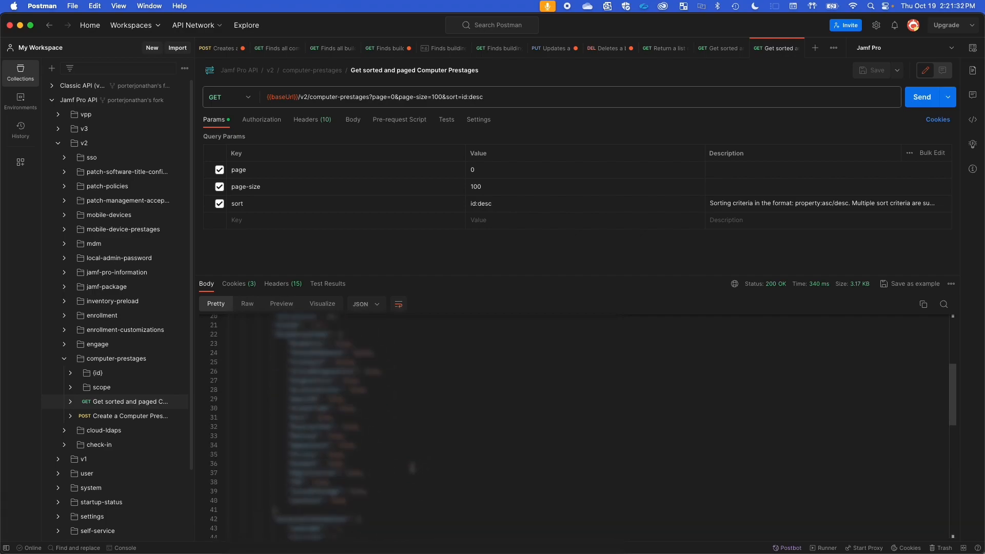